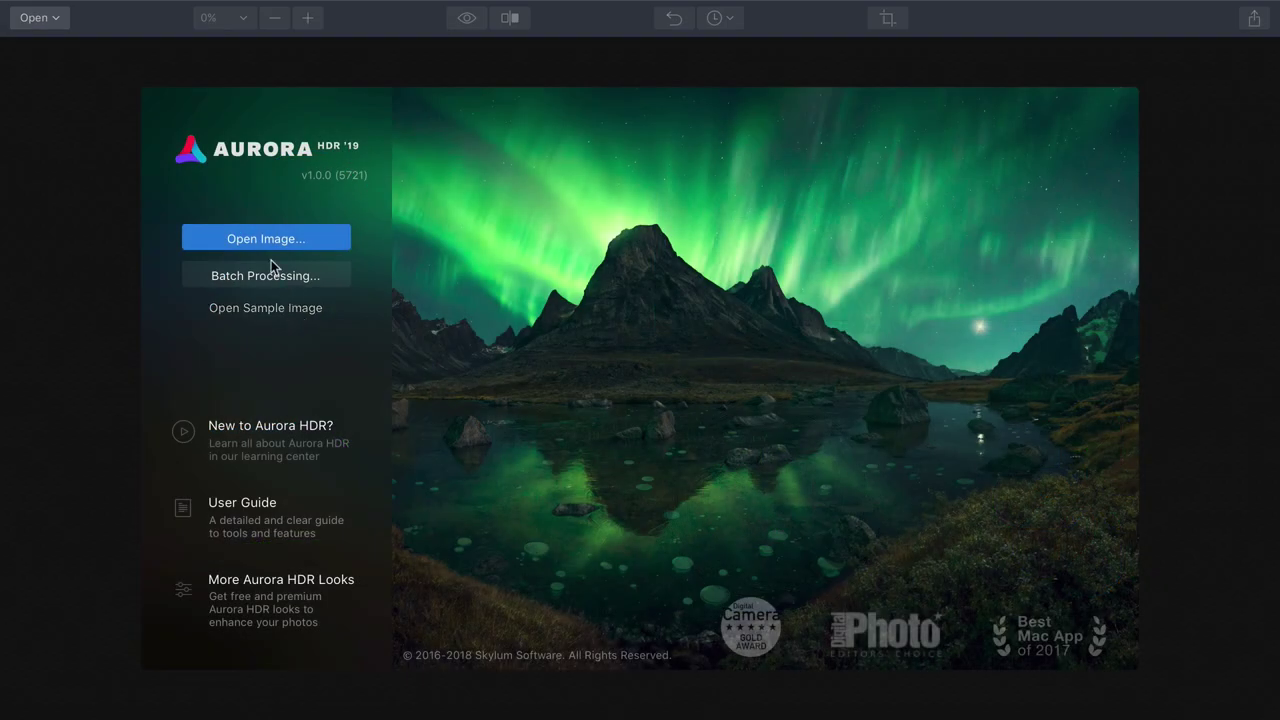
Step: Create an HDR image from SIngle_Image.ARW and compare it with the original photo
{"action": "left_click", "coordinate": [259, 240]}
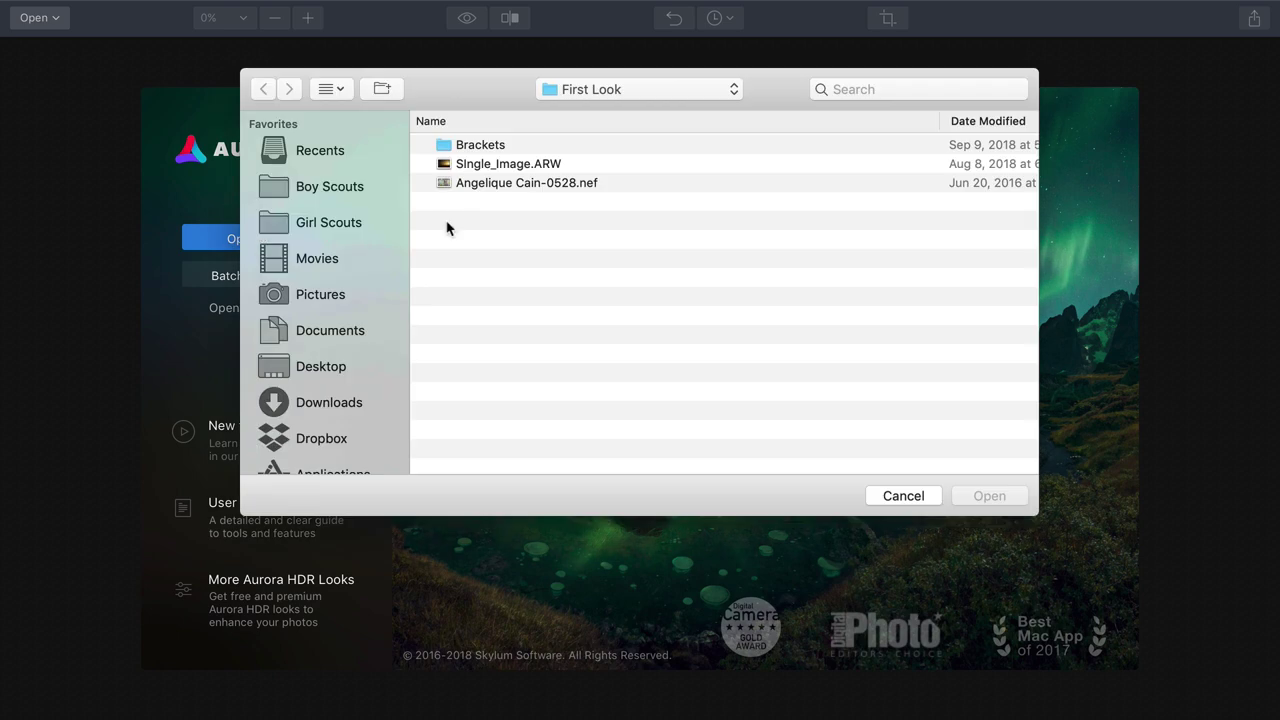
{"action": "left_click", "coordinate": [522, 165]}
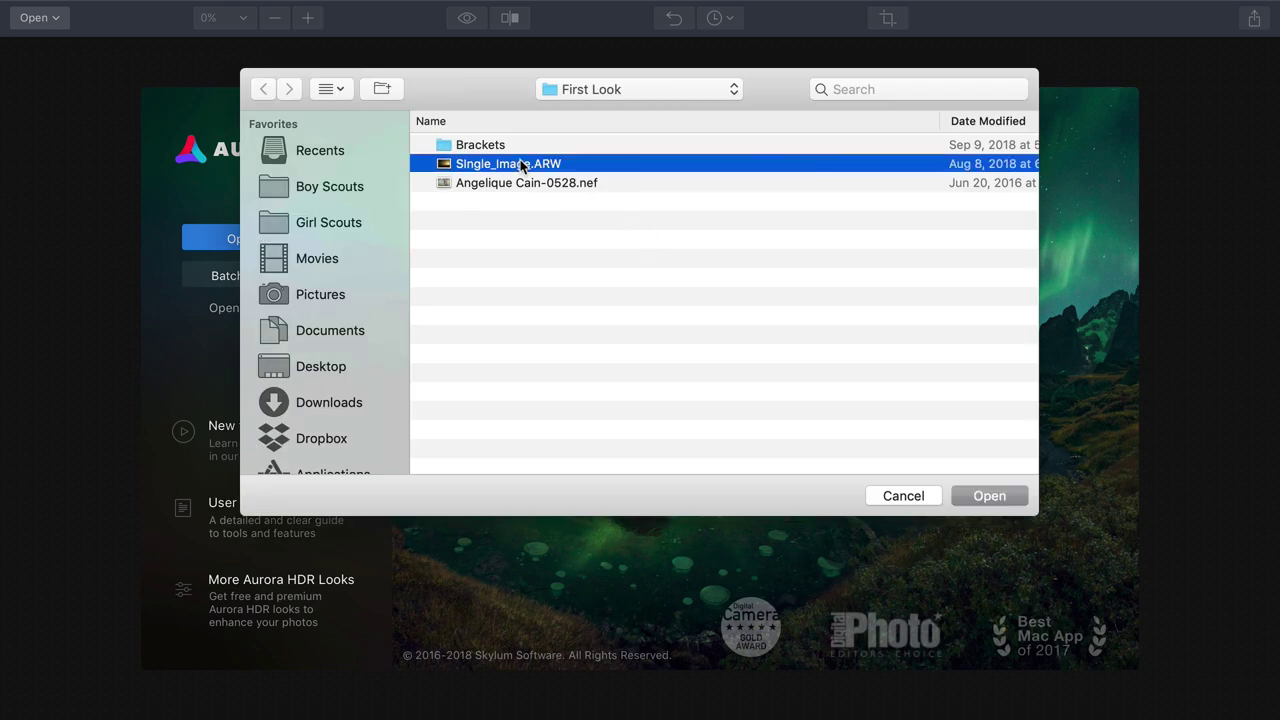
{"action": "double_click", "coordinate": [522, 165]}
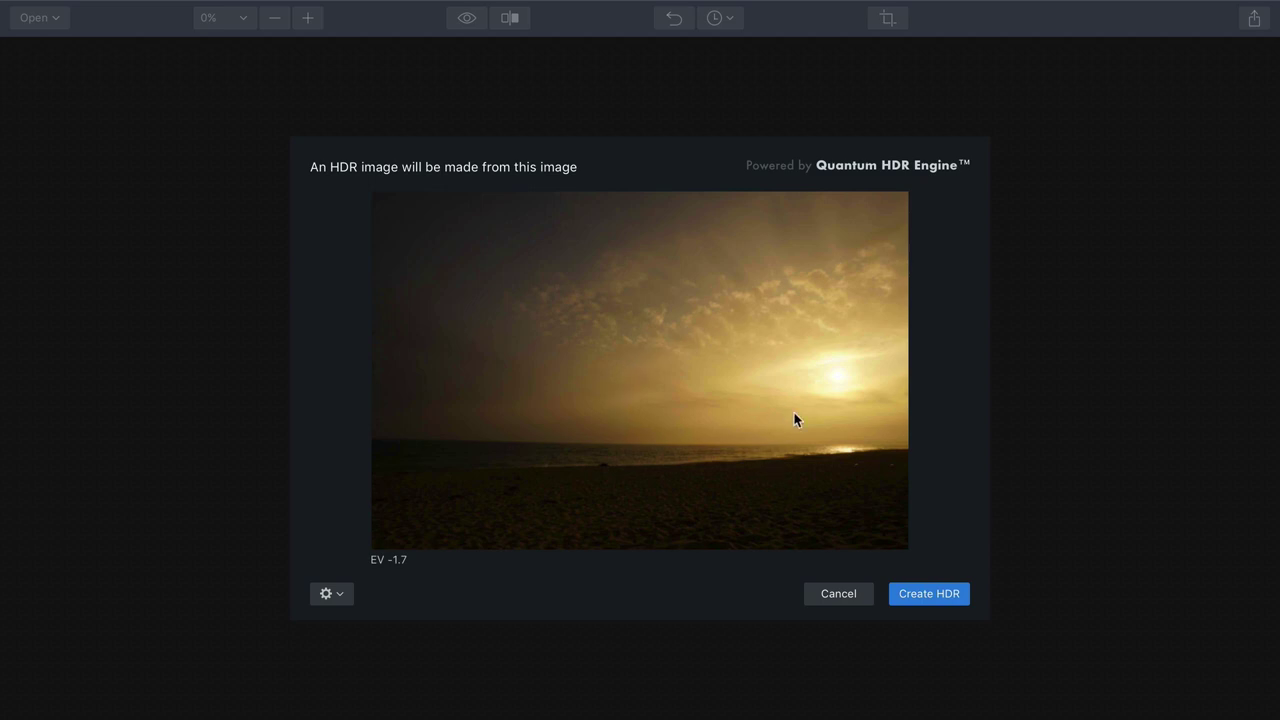
{"action": "left_click", "coordinate": [919, 595]}
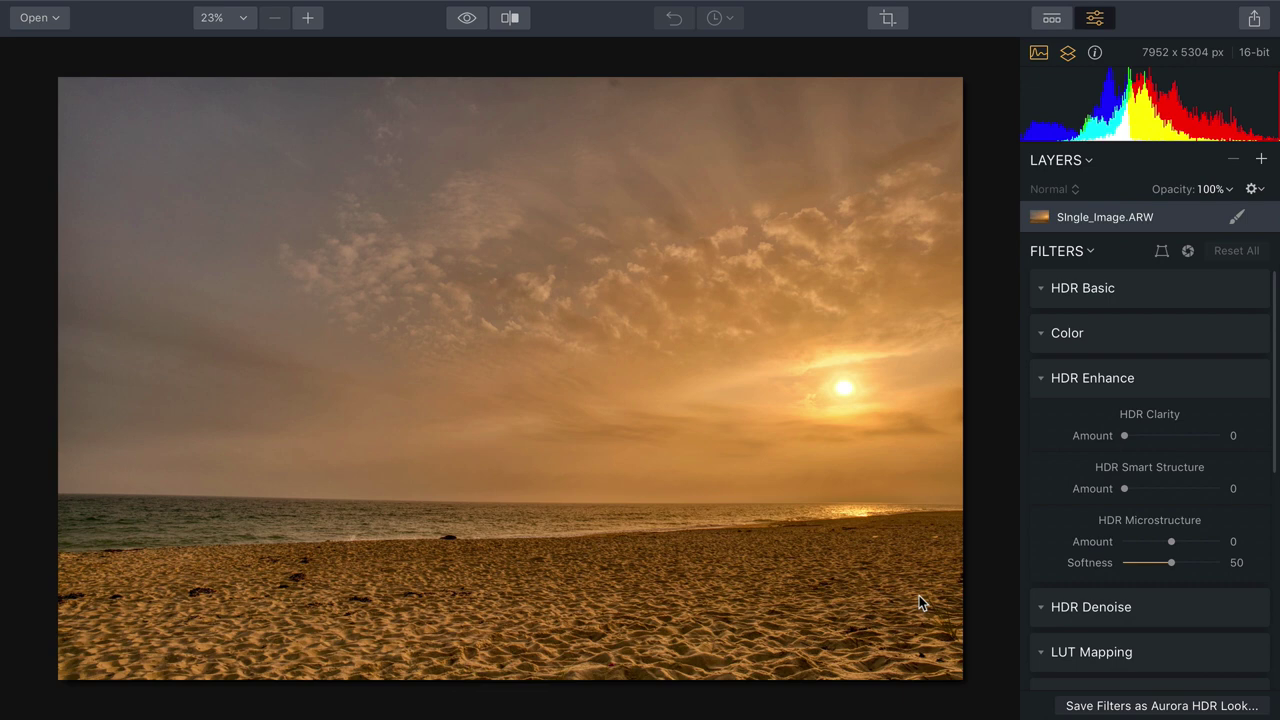
{"action": "left_click", "coordinate": [480, 22]}
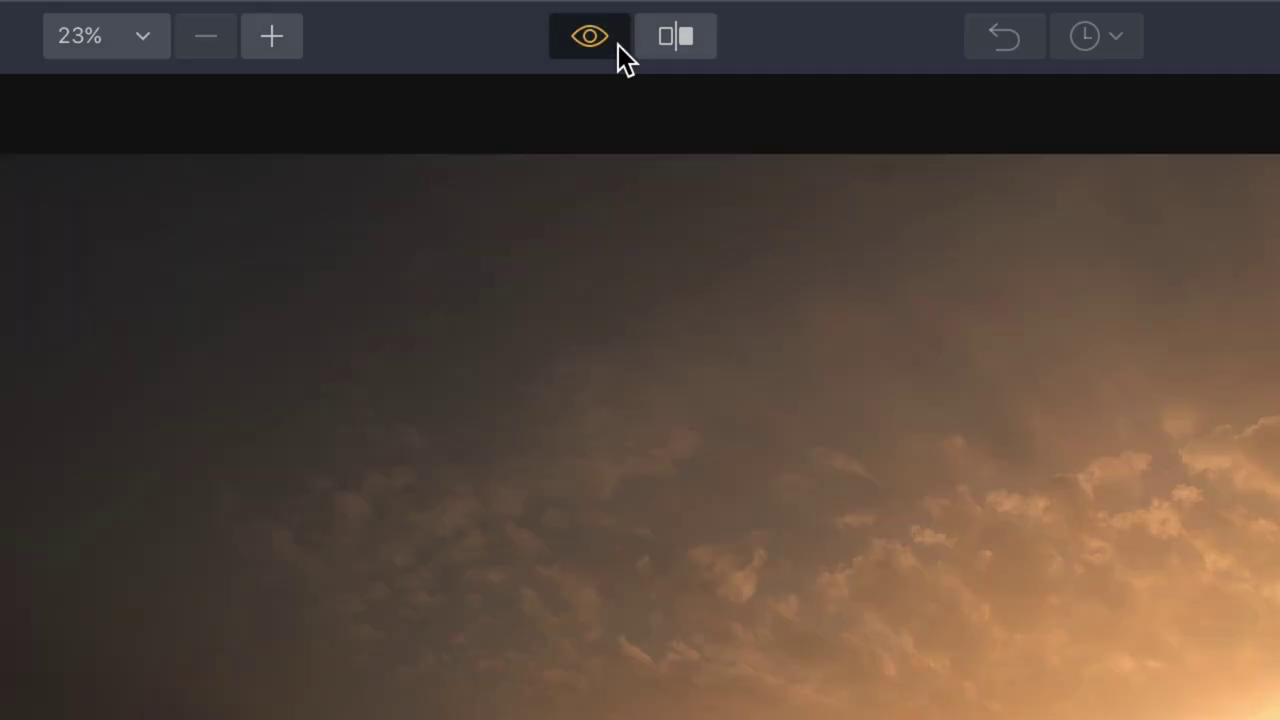
{"action": "left_click", "coordinate": [618, 45]}
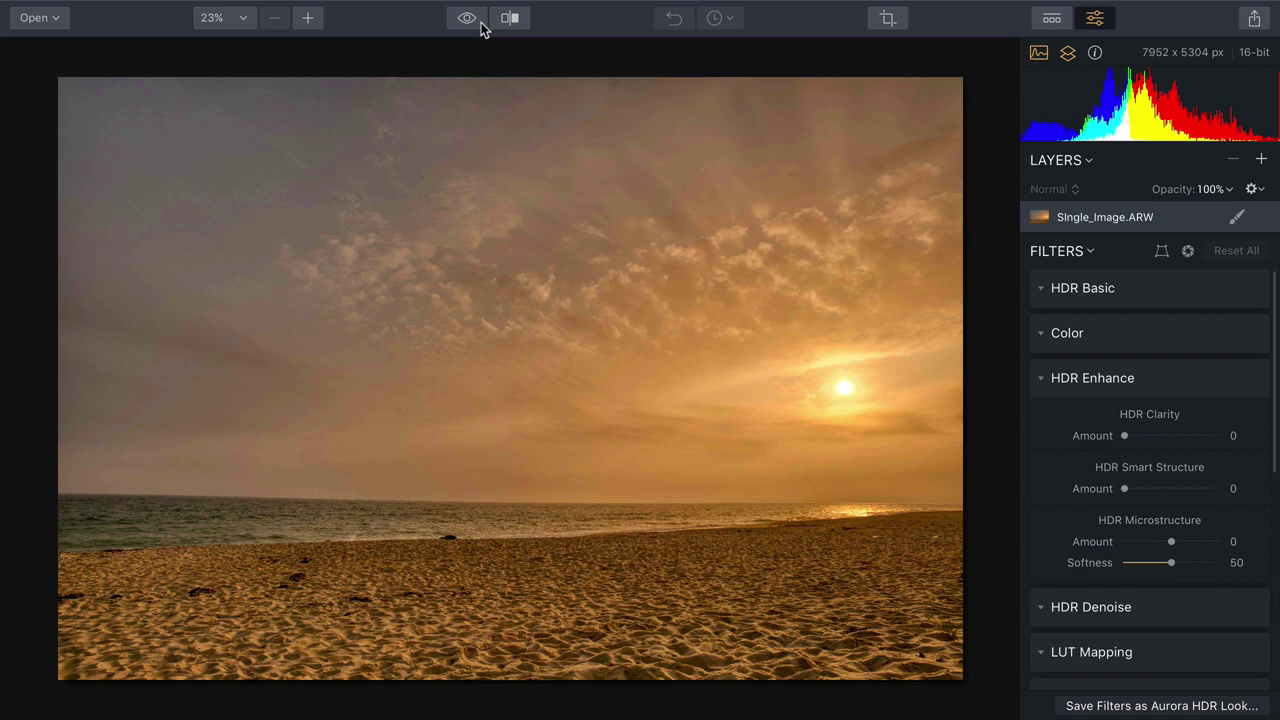
Step: Apply the Realistic Landscape look from the Landscape collection at an amount of 58
{"action": "left_click", "coordinate": [1051, 20]}
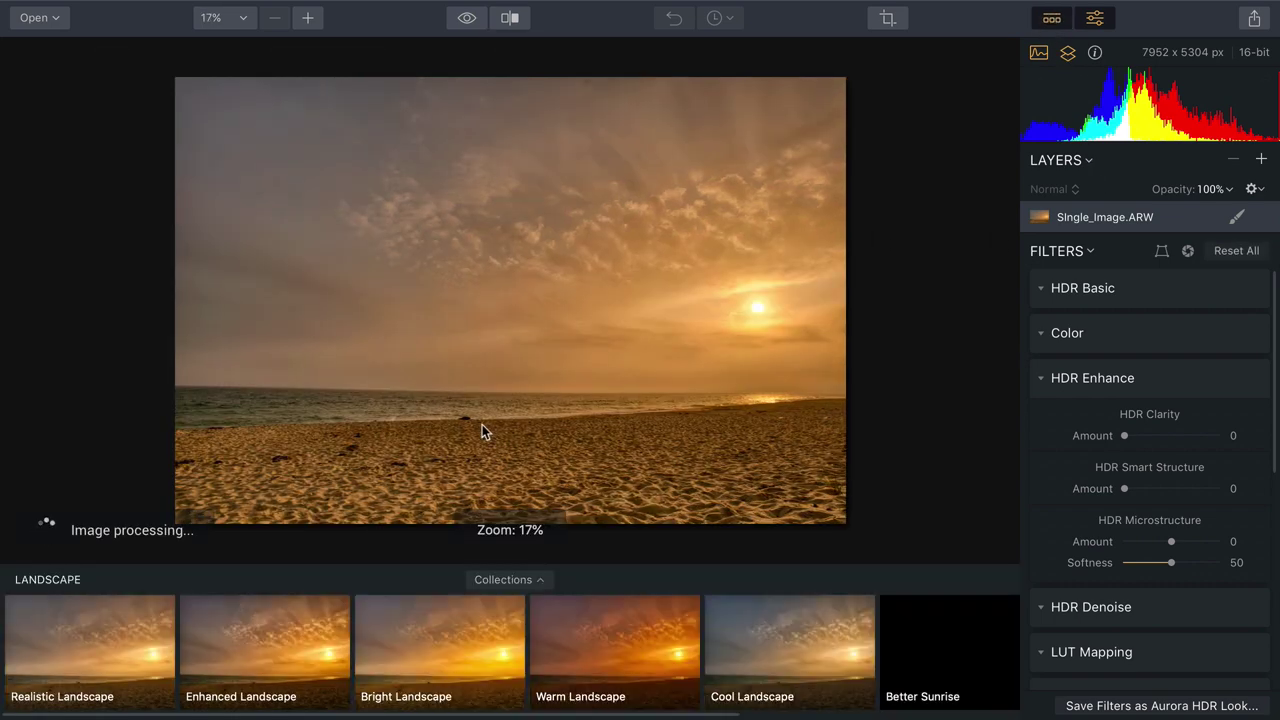
{"action": "left_click", "coordinate": [498, 581]}
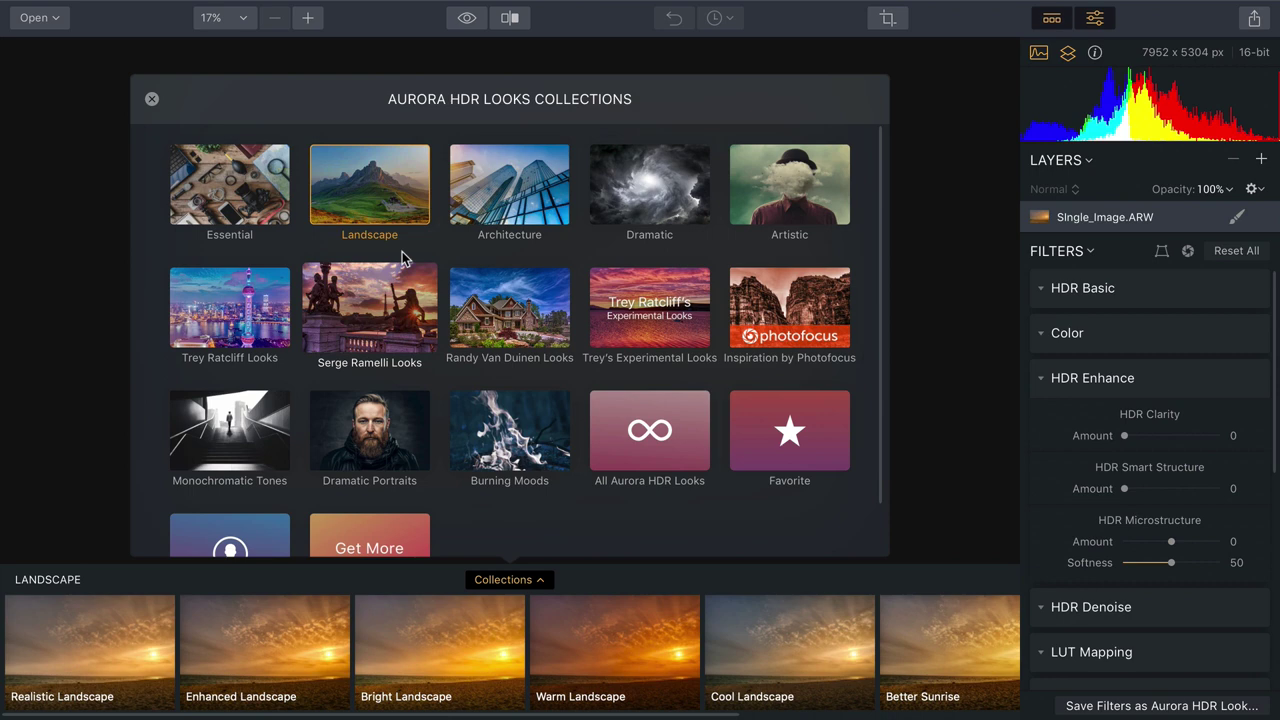
{"action": "left_click", "coordinate": [378, 205]}
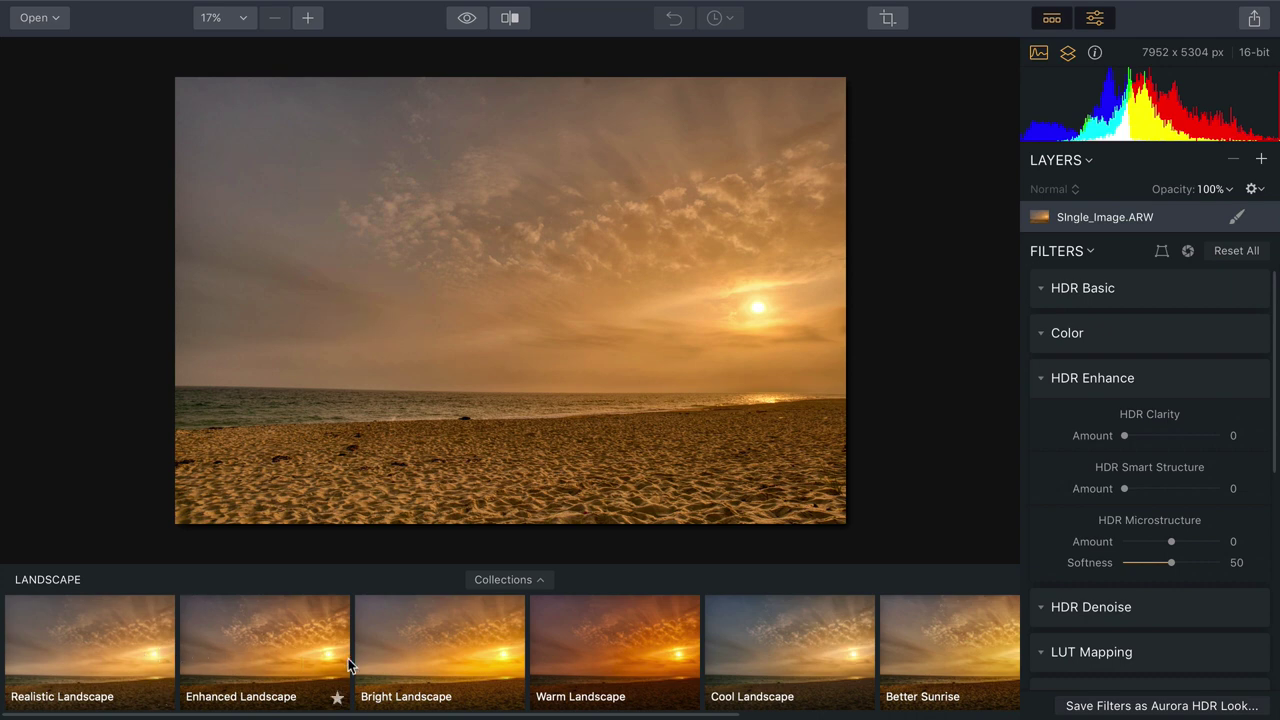
{"action": "left_click", "coordinate": [98, 642]}
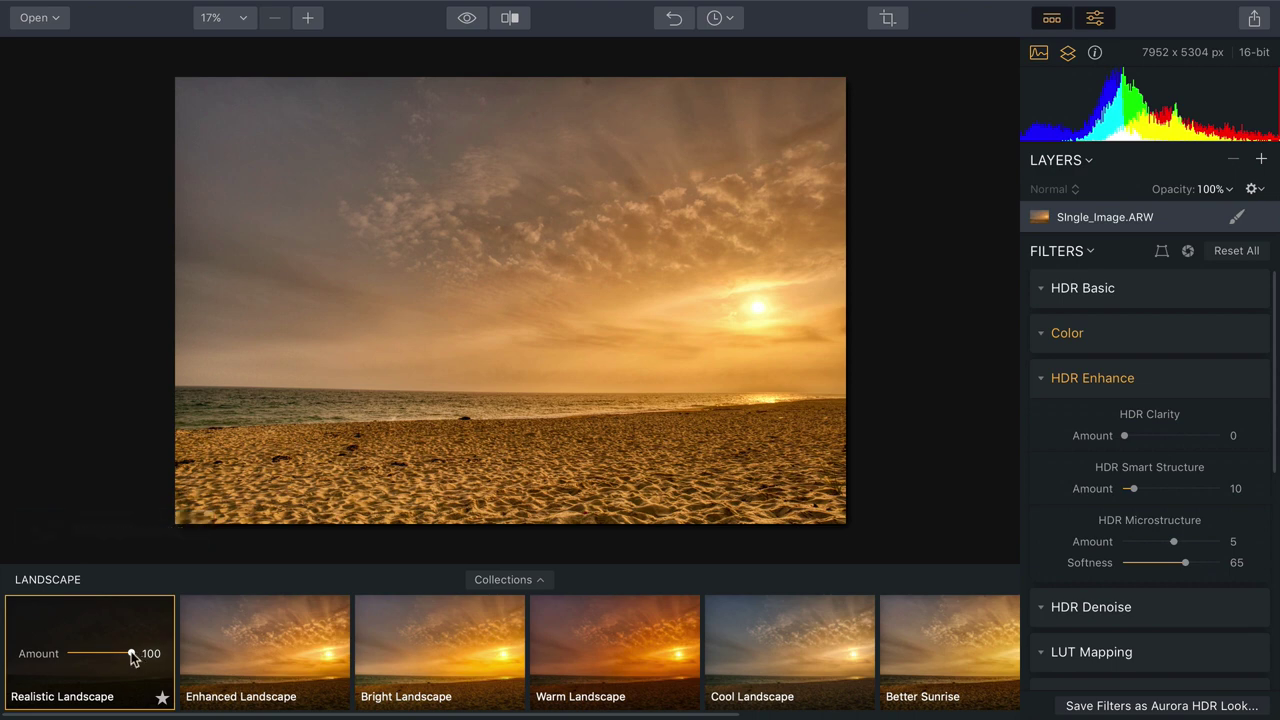
{"action": "left_click_drag", "start_coordinate": [132, 655], "coordinate": [101, 658]}
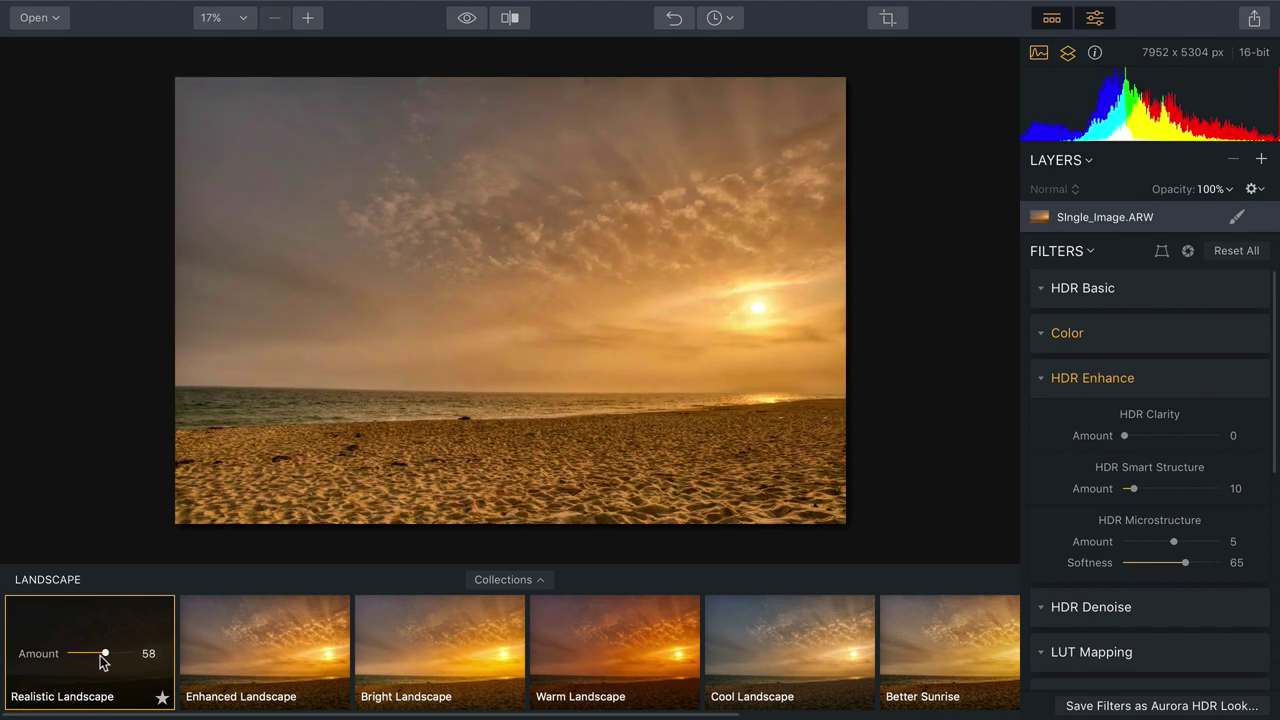
Step: Position the Adjustable Gradient's centre line along the sea horizon and widen its blend to 61
{"action": "left_click", "coordinate": [1040, 381]}
{"action": "scroll", "coordinate": [1042, 387], "scroll_direction": "down", "scroll_amount": 4}
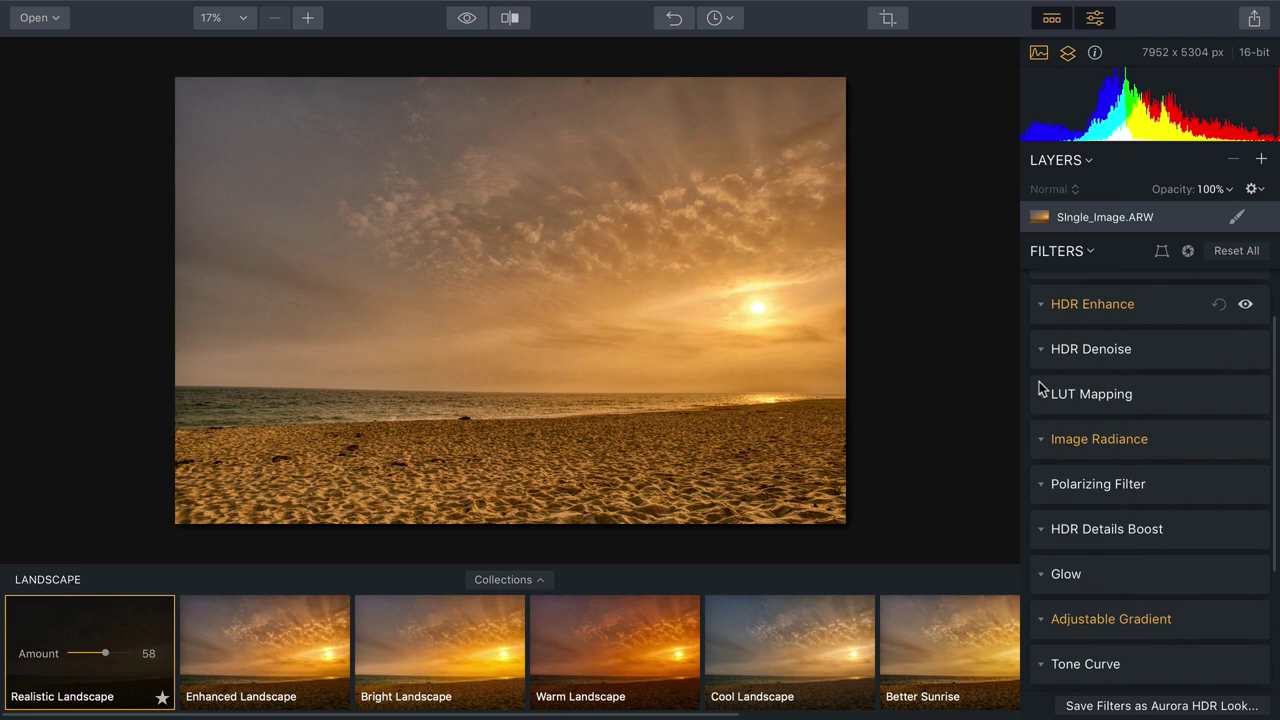
{"action": "left_click", "coordinate": [1041, 520]}
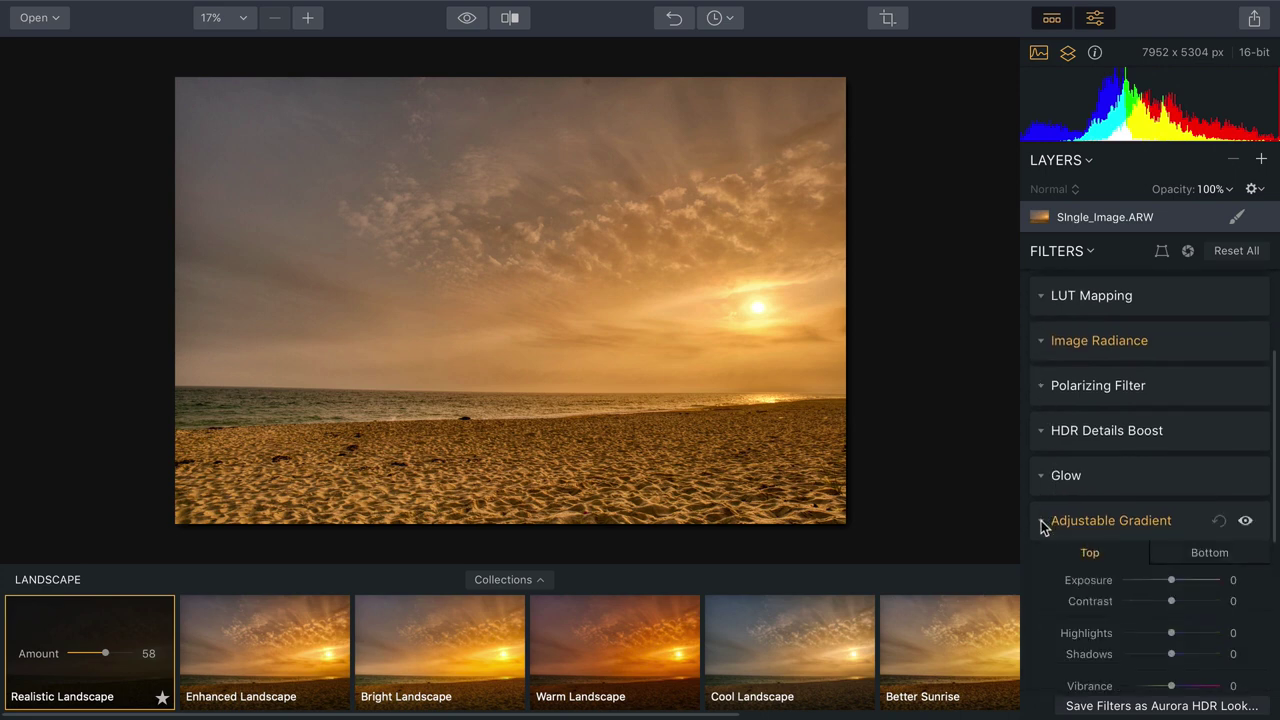
{"action": "left_click", "coordinate": [1101, 502]}
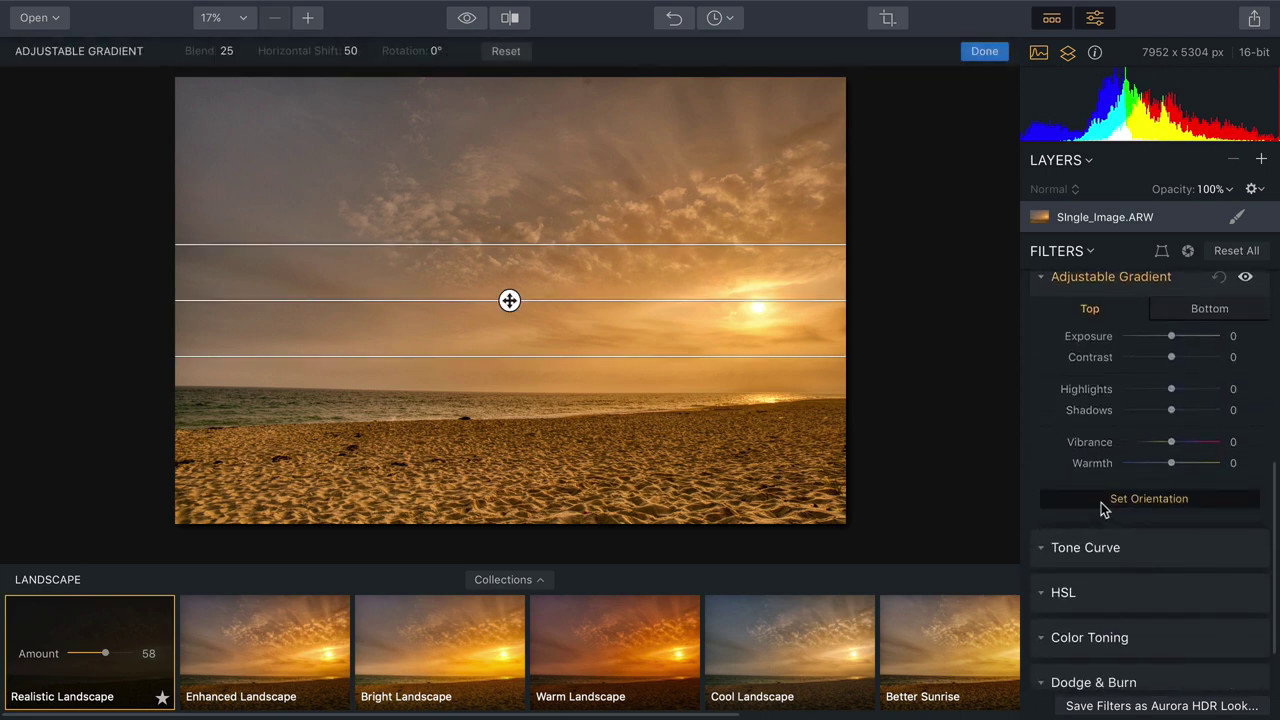
{"action": "left_click_drag", "start_coordinate": [509, 300], "coordinate": [507, 393]}
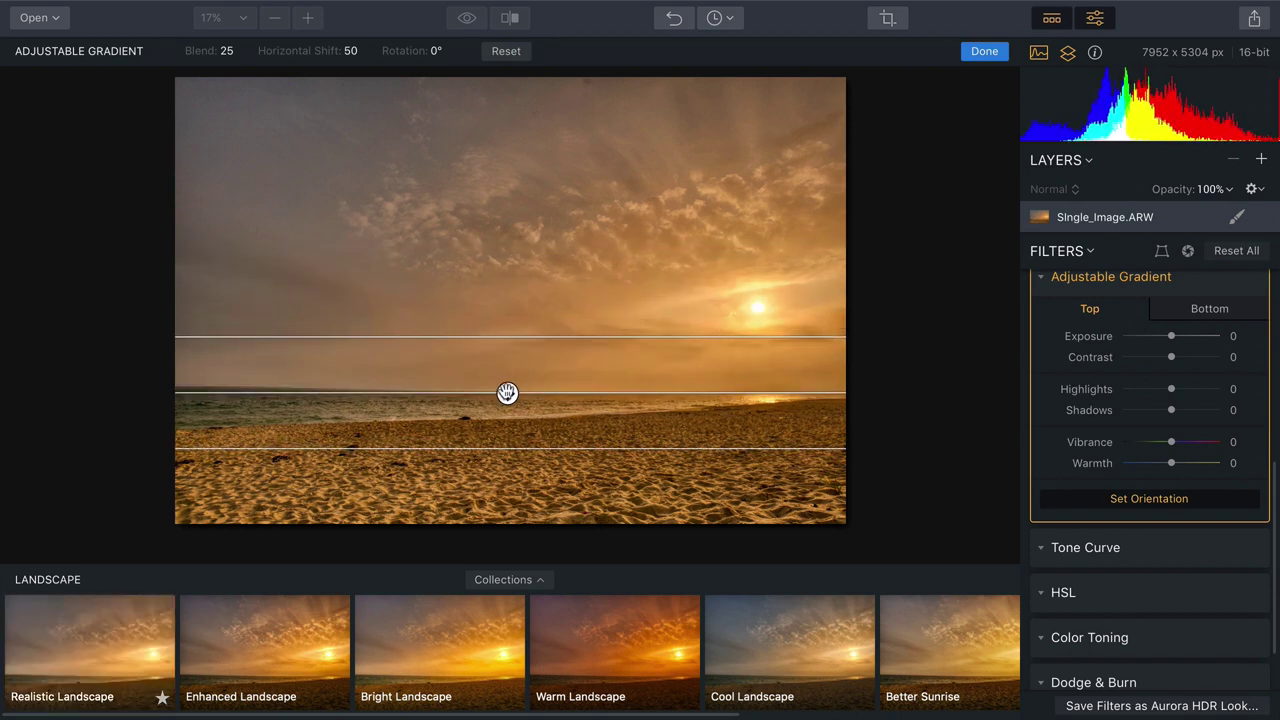
{"action": "left_click_drag", "start_coordinate": [509, 448], "coordinate": [510, 531]}
{"action": "left_click_drag", "start_coordinate": [507, 336], "coordinate": [496, 258]}
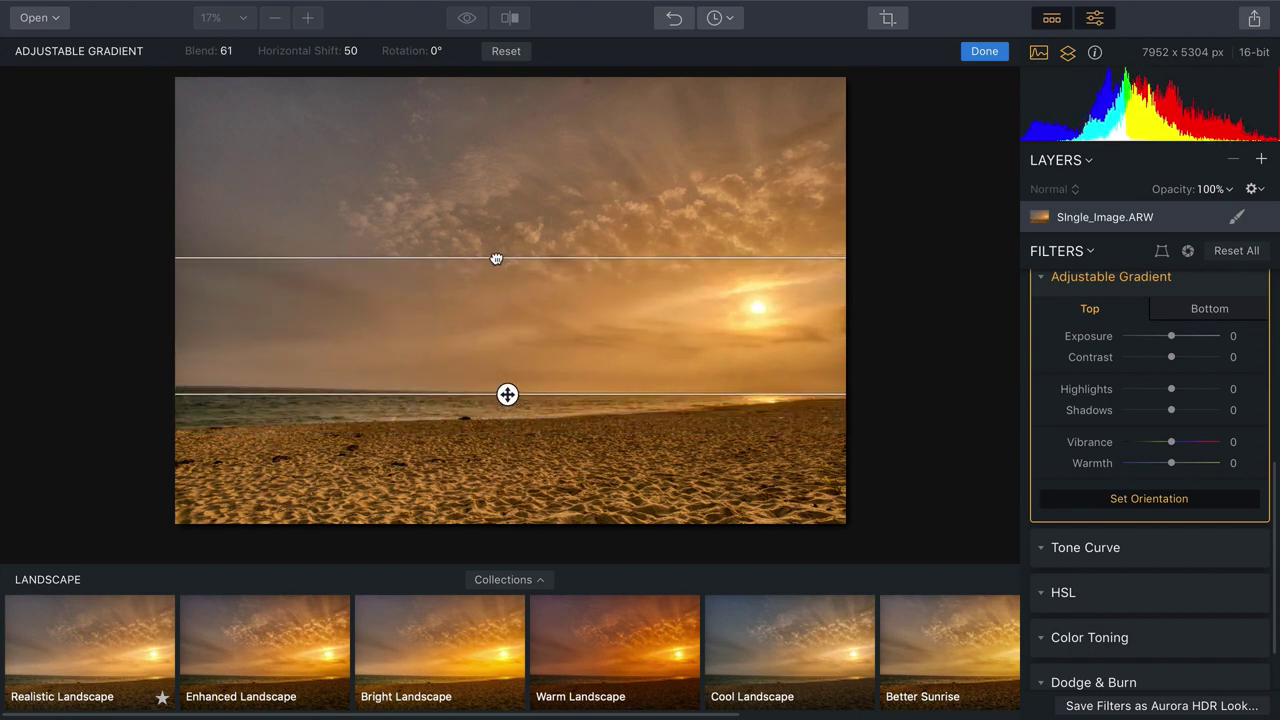
Step: Set the gradient's top exposure to -14, vibrance to 24 and warmth to -58, moving its centre slightly above the horizon
{"action": "mouse_move", "coordinate": [1169, 336]}
{"action": "left_mouse_down"}
{"action": "mouse_move", "coordinate": [1147, 343]}
{"action": "mouse_move", "coordinate": [1166, 348]}
{"action": "left_mouse_up"}
{"action": "left_click_drag", "start_coordinate": [507, 395], "coordinate": [504, 357]}
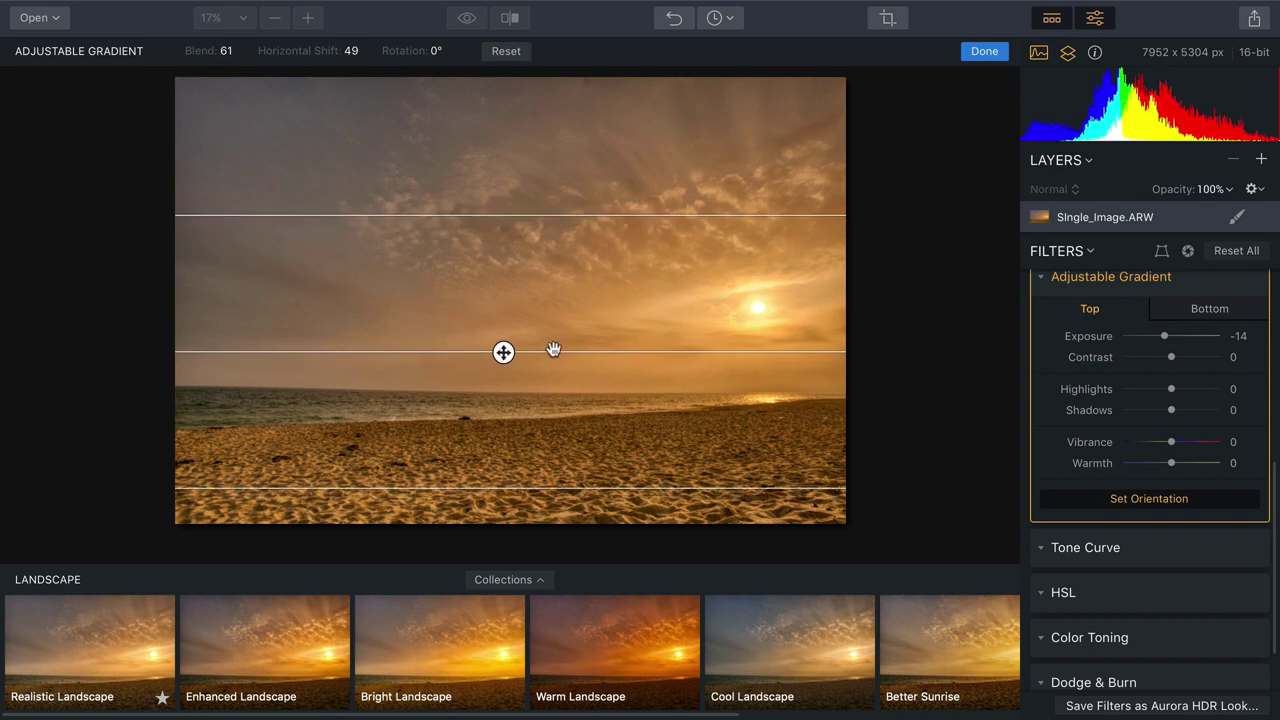
{"action": "left_click_drag", "start_coordinate": [1171, 442], "coordinate": [1143, 466]}
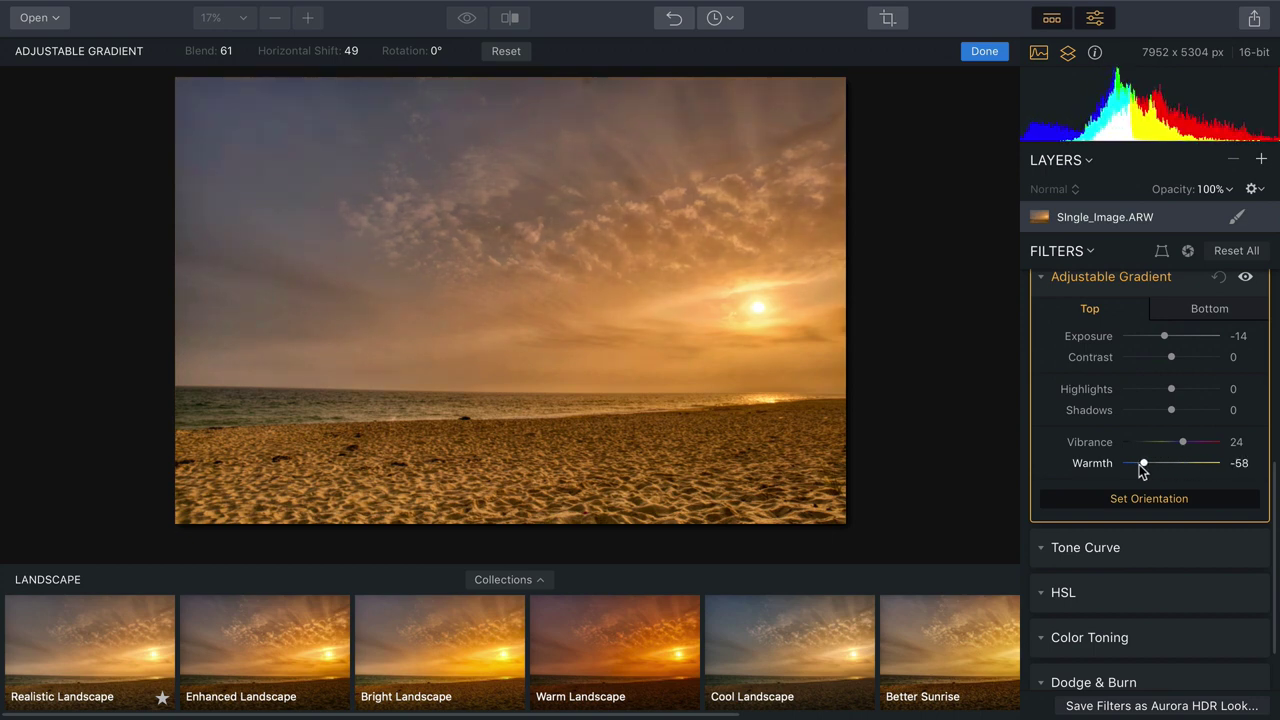
{"action": "left_click", "coordinate": [1051, 18]}
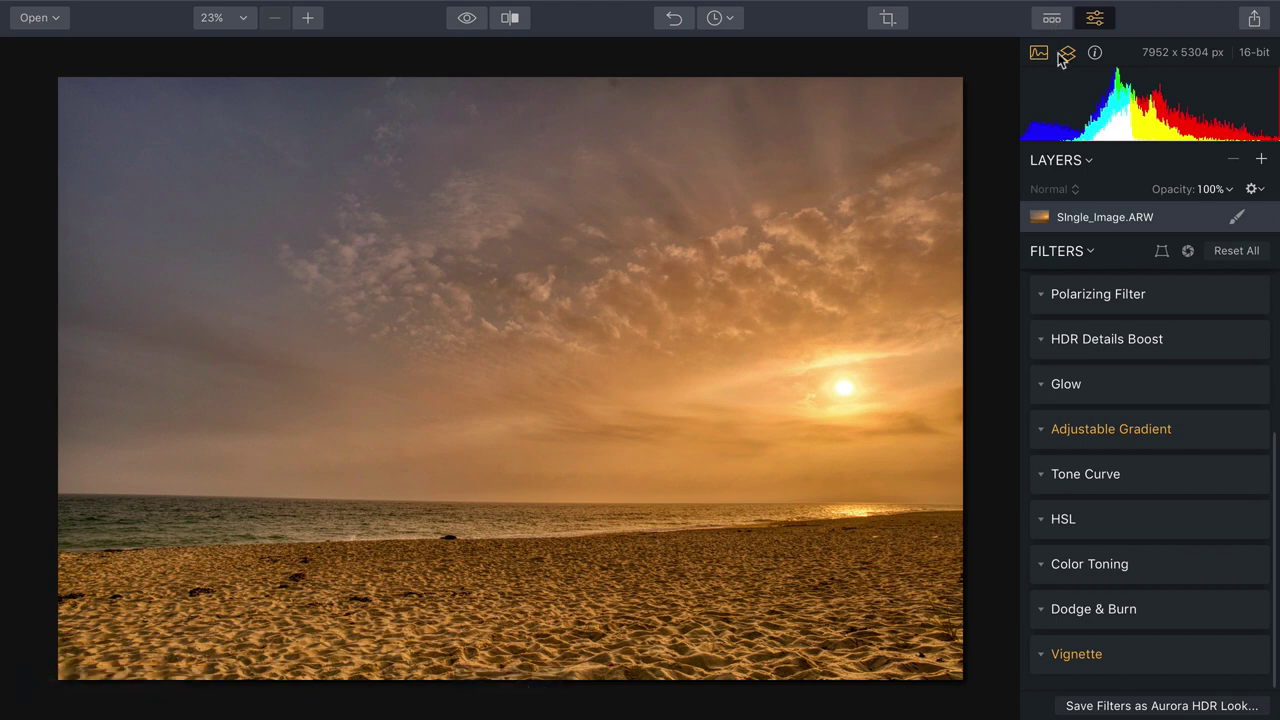
Step: Set the HDR Smart Structure amount to 73 in HDR Enhance and compare the result with the original
{"action": "scroll", "coordinate": [1086, 372], "scroll_direction": "up", "scroll_amount": 5}
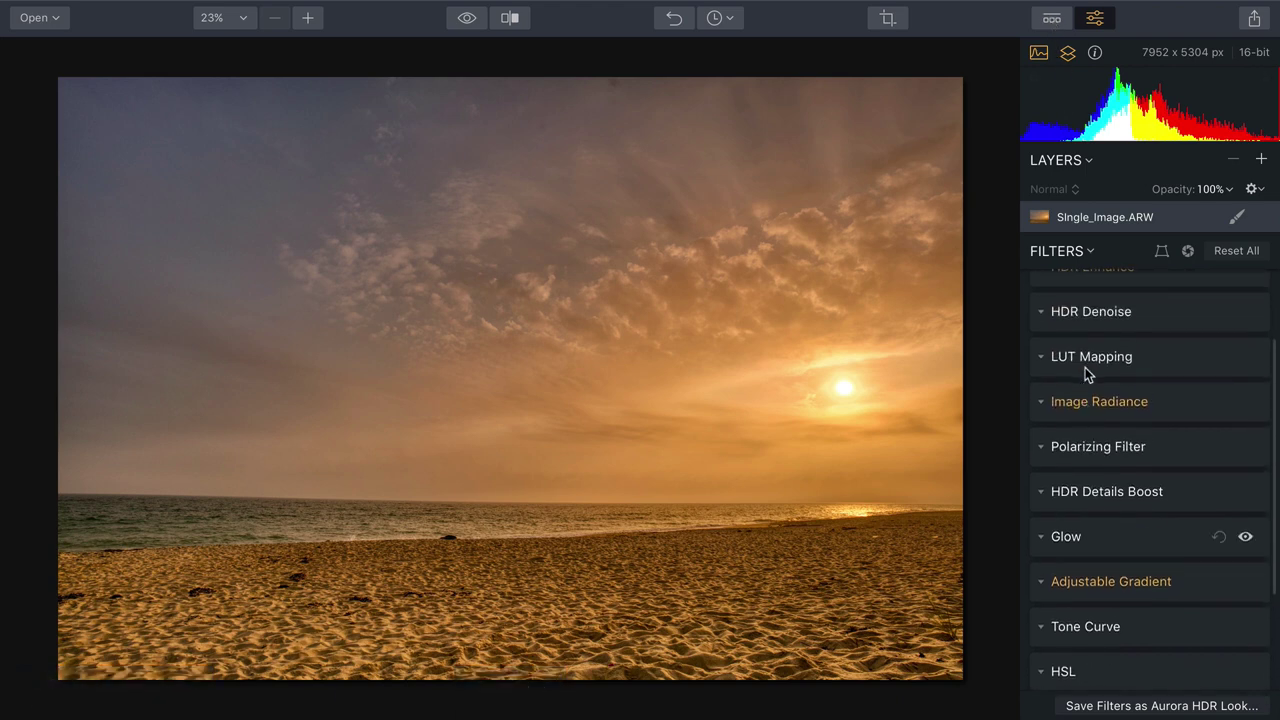
{"action": "scroll", "coordinate": [1086, 372], "scroll_direction": "up", "scroll_amount": 1}
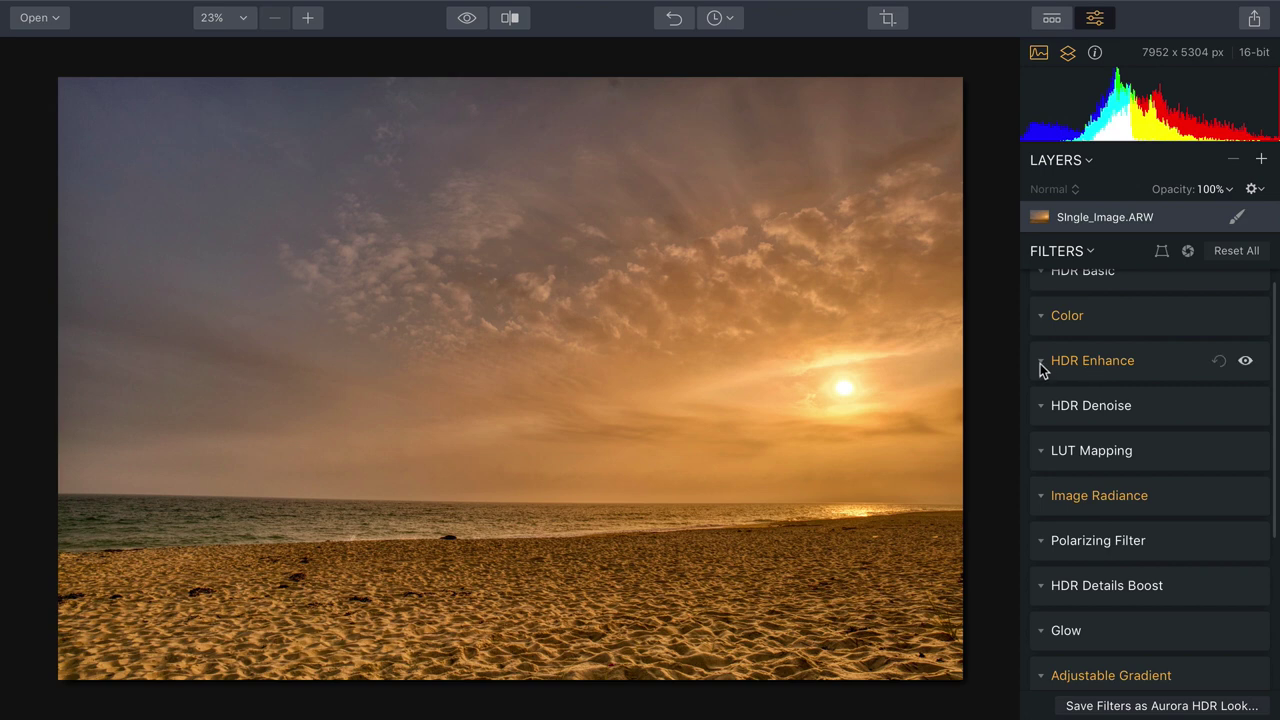
{"action": "left_click", "coordinate": [1040, 366]}
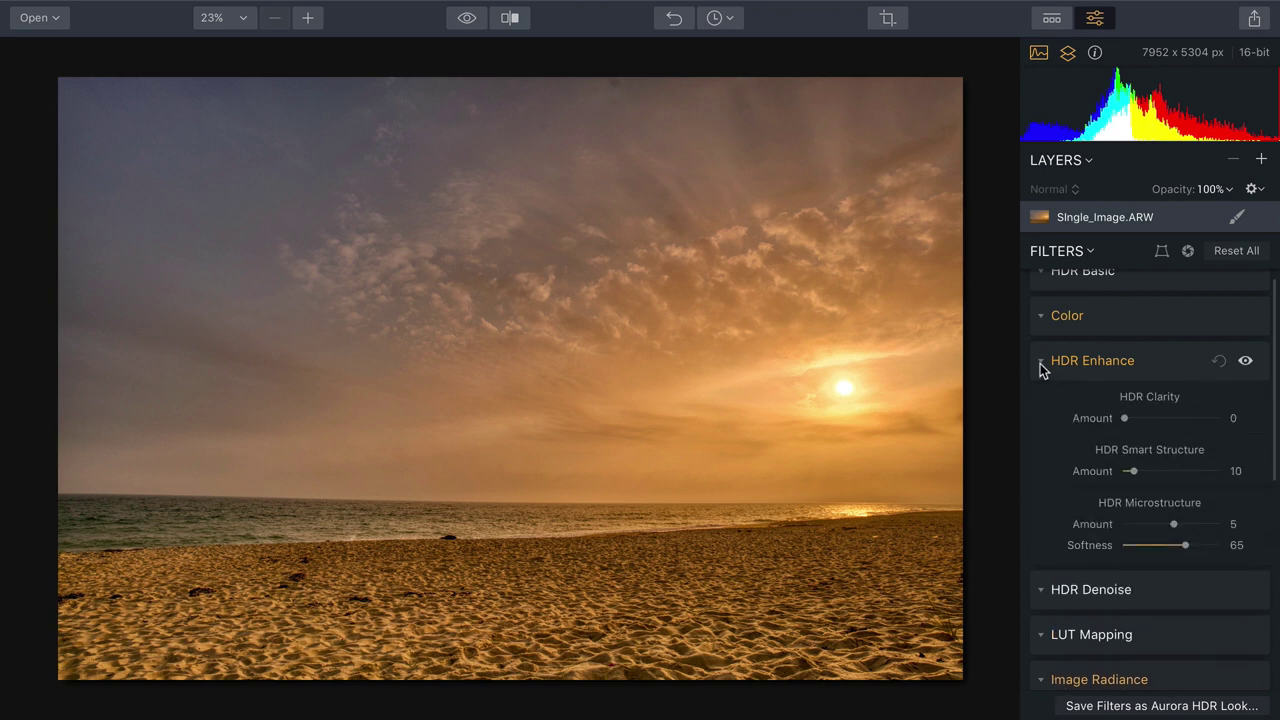
{"action": "left_click_drag", "start_coordinate": [1137, 475], "coordinate": [1208, 484]}
{"action": "mouse_move", "coordinate": [1157, 546]}
{"action": "left_mouse_down"}
{"action": "mouse_move", "coordinate": [982, 545]}
{"action": "mouse_move", "coordinate": [1145, 550]}
{"action": "left_mouse_up"}
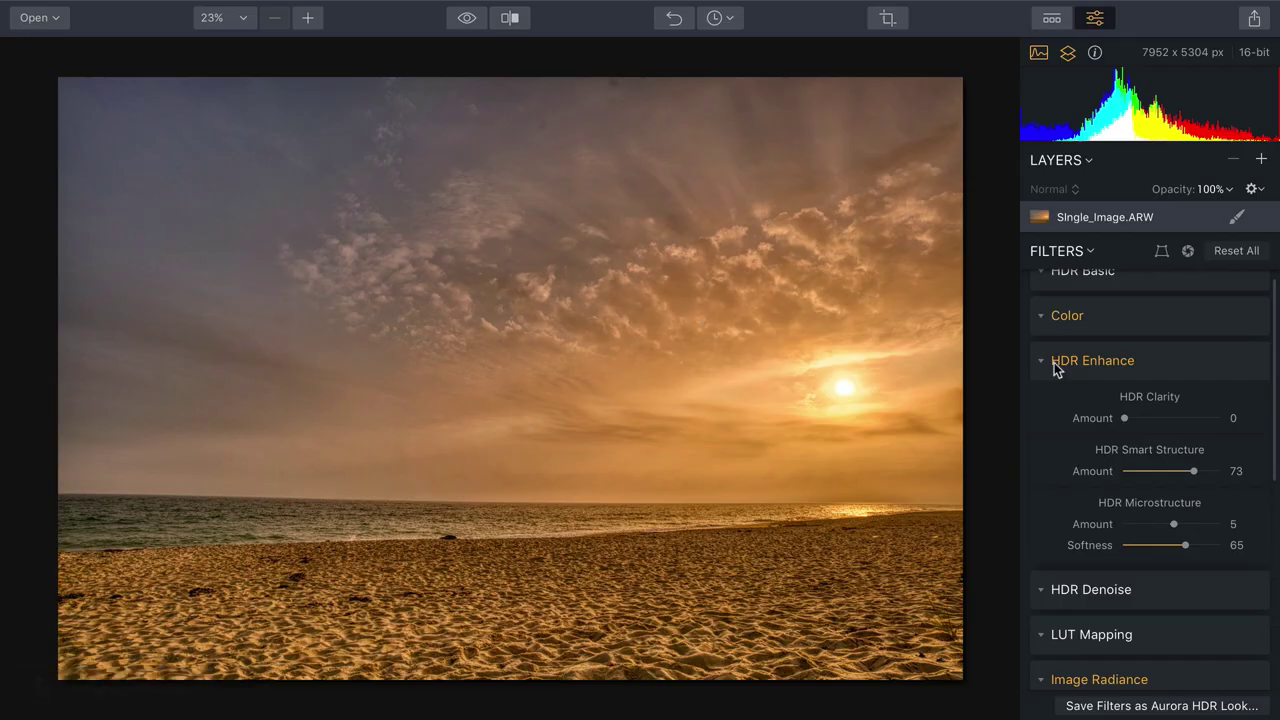
{"action": "left_click", "coordinate": [469, 18]}
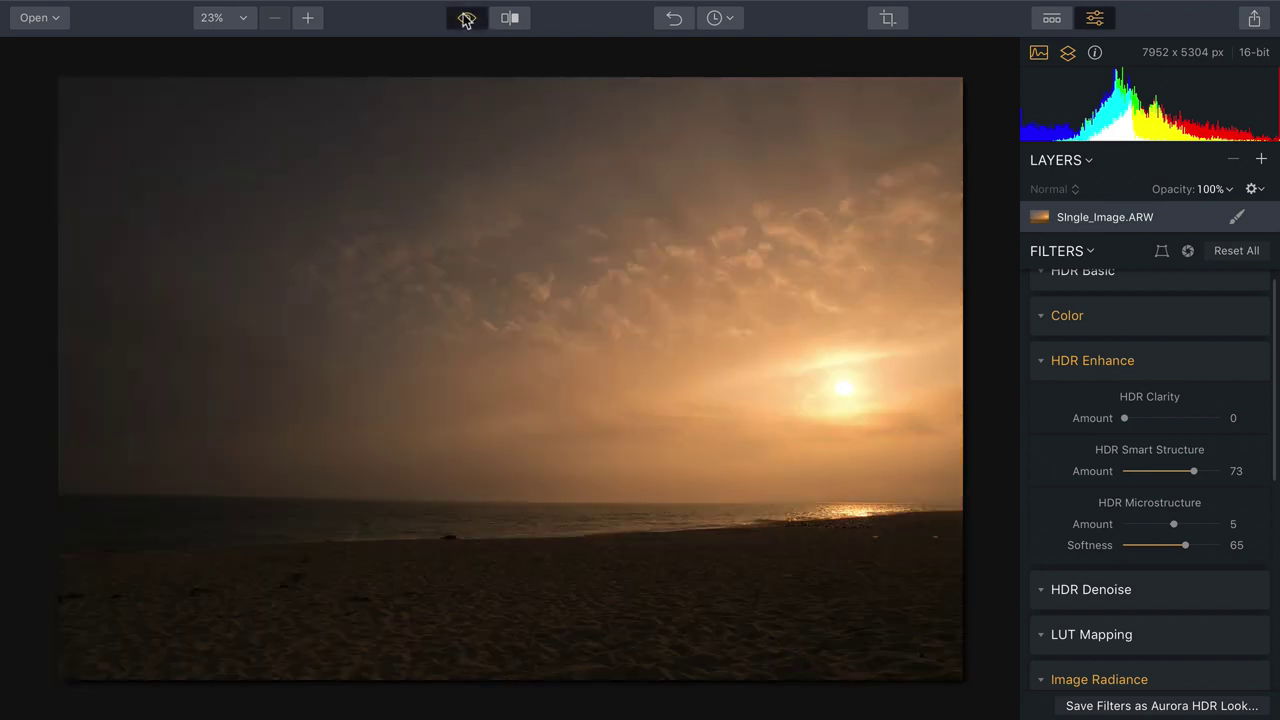
{"action": "left_click", "coordinate": [469, 18]}
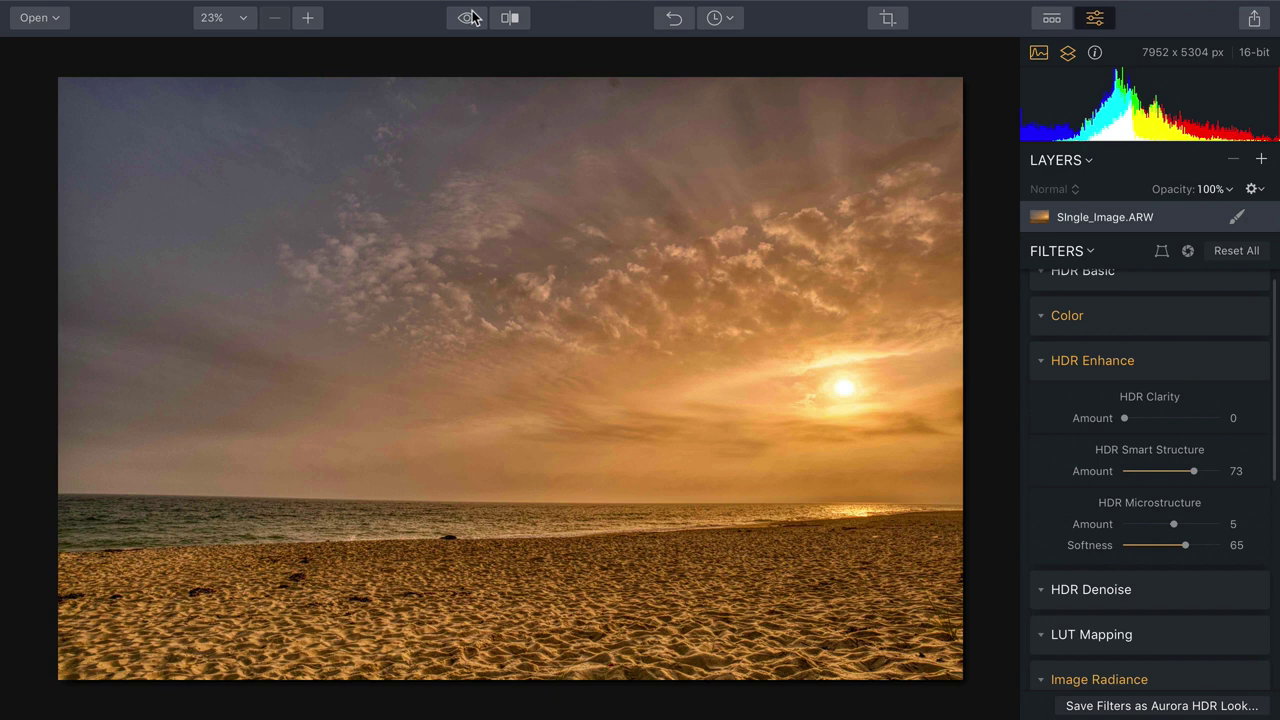
Step: Set the HSL saturation of orange to 15 and raise the saturation of blue
{"action": "left_click", "coordinate": [1040, 362]}
{"action": "scroll", "coordinate": [1040, 366], "scroll_direction": "down", "scroll_amount": 5}
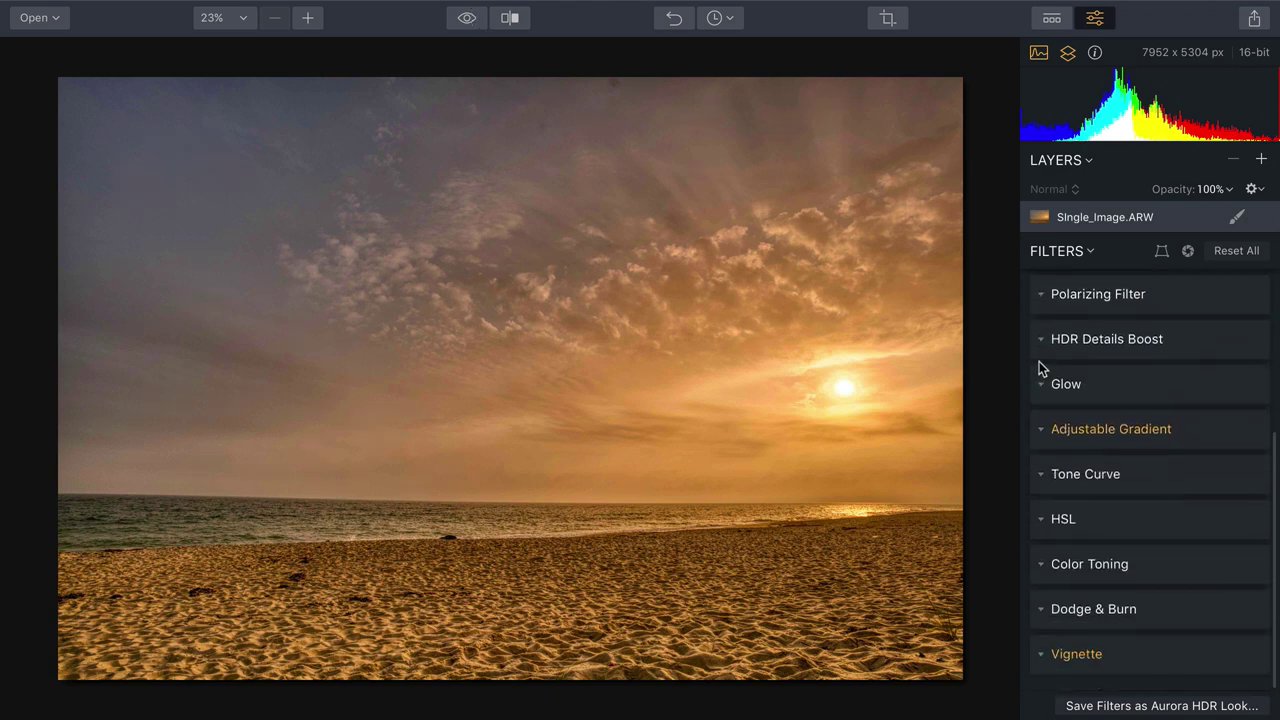
{"action": "left_click", "coordinate": [1040, 528]}
{"action": "scroll", "coordinate": [1130, 508], "scroll_direction": "down", "scroll_amount": 4}
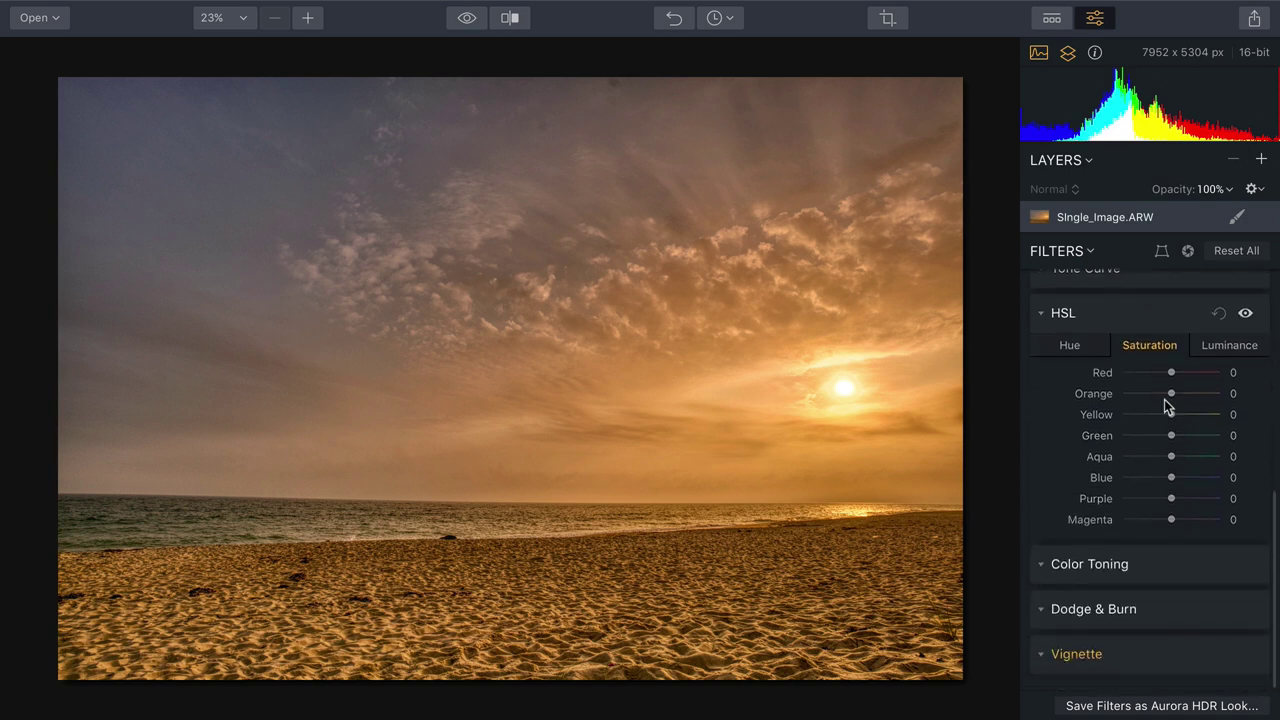
{"action": "left_click_drag", "start_coordinate": [1209, 396], "coordinate": [1183, 410]}
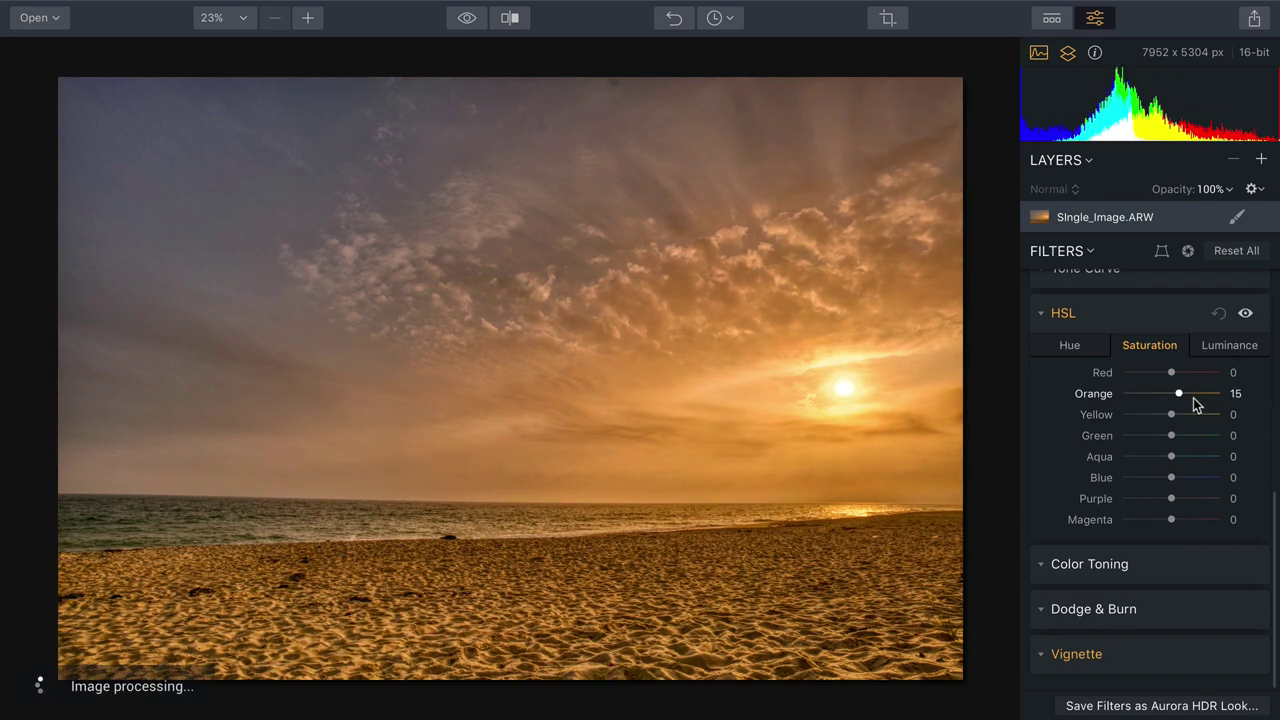
{"action": "left_click_drag", "start_coordinate": [1163, 482], "coordinate": [1214, 481]}
Step: Set the HSL hue to 42 for aqua and -58 for blue, and the luminance to -76 for aqua and -42 for blue
{"action": "left_click", "coordinate": [1074, 348]}
{"action": "left_click_drag", "start_coordinate": [1171, 457], "coordinate": [1140, 497]}
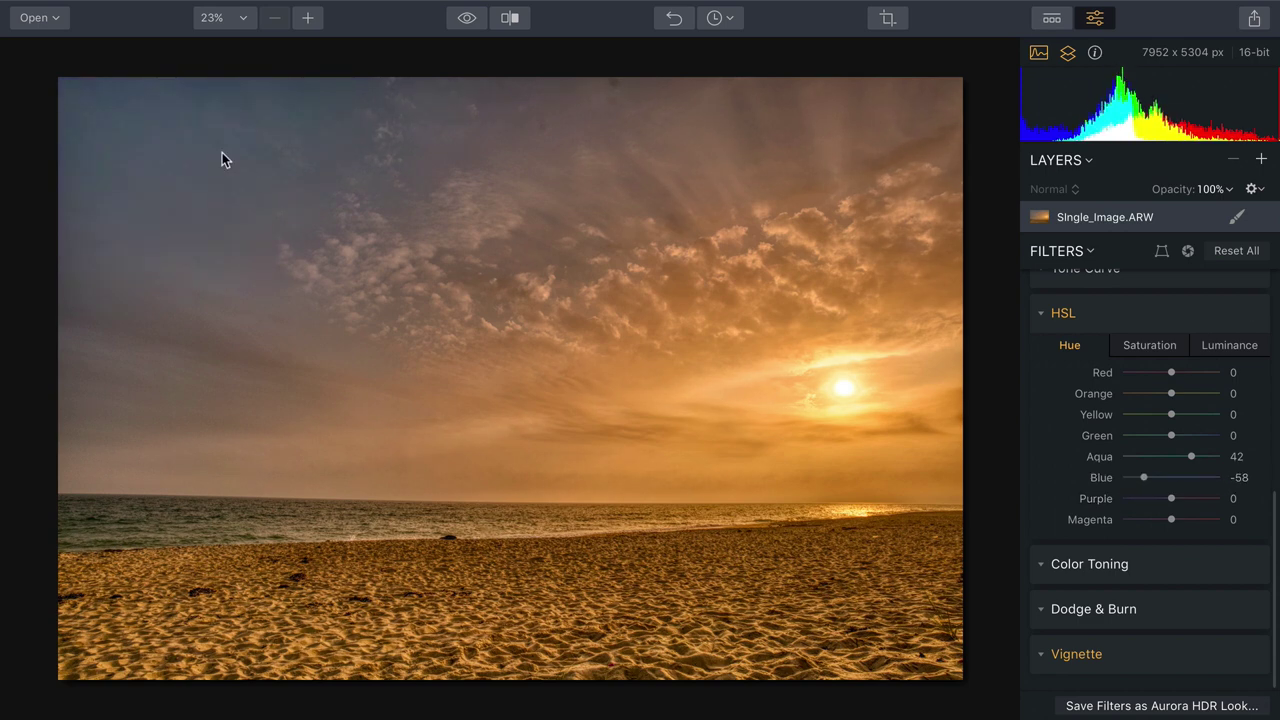
{"action": "left_click", "coordinate": [1230, 350]}
{"action": "left_click_drag", "start_coordinate": [1177, 460], "coordinate": [1150, 490]}
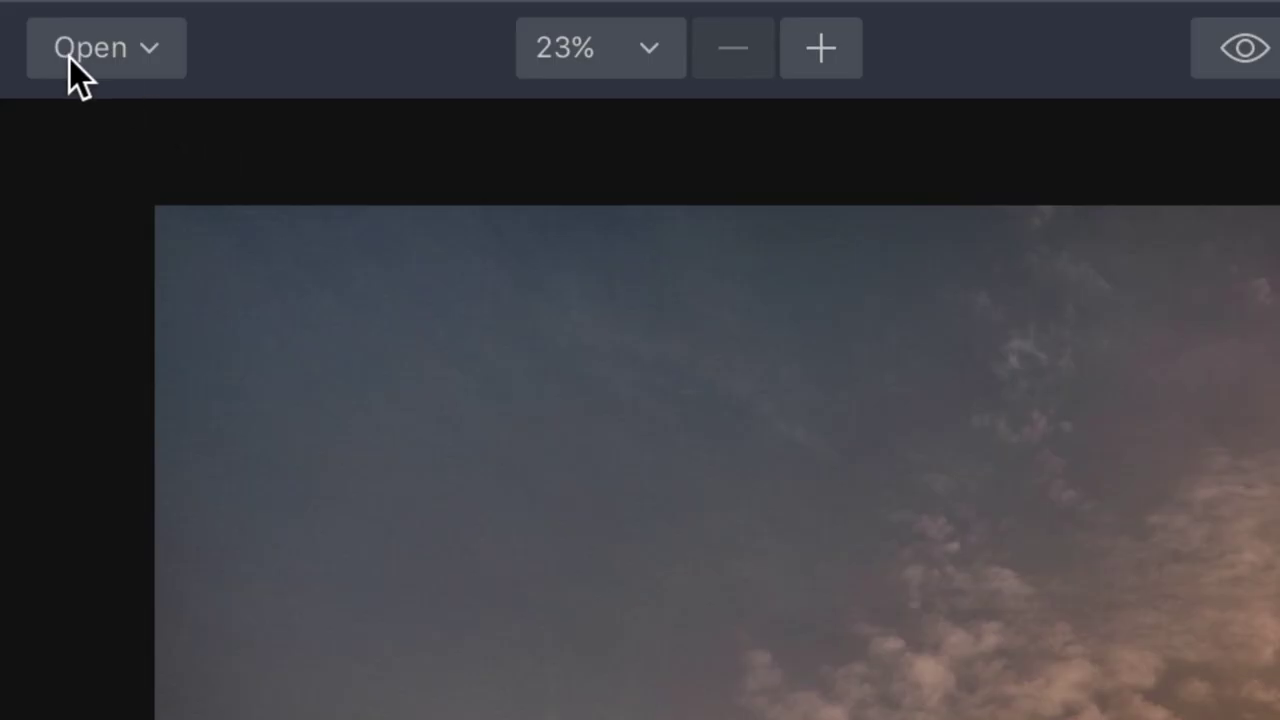
Step: Open the portrait NEF photo in the First Look folder and create an HDR image from it
{"action": "left_click", "coordinate": [26, 20]}
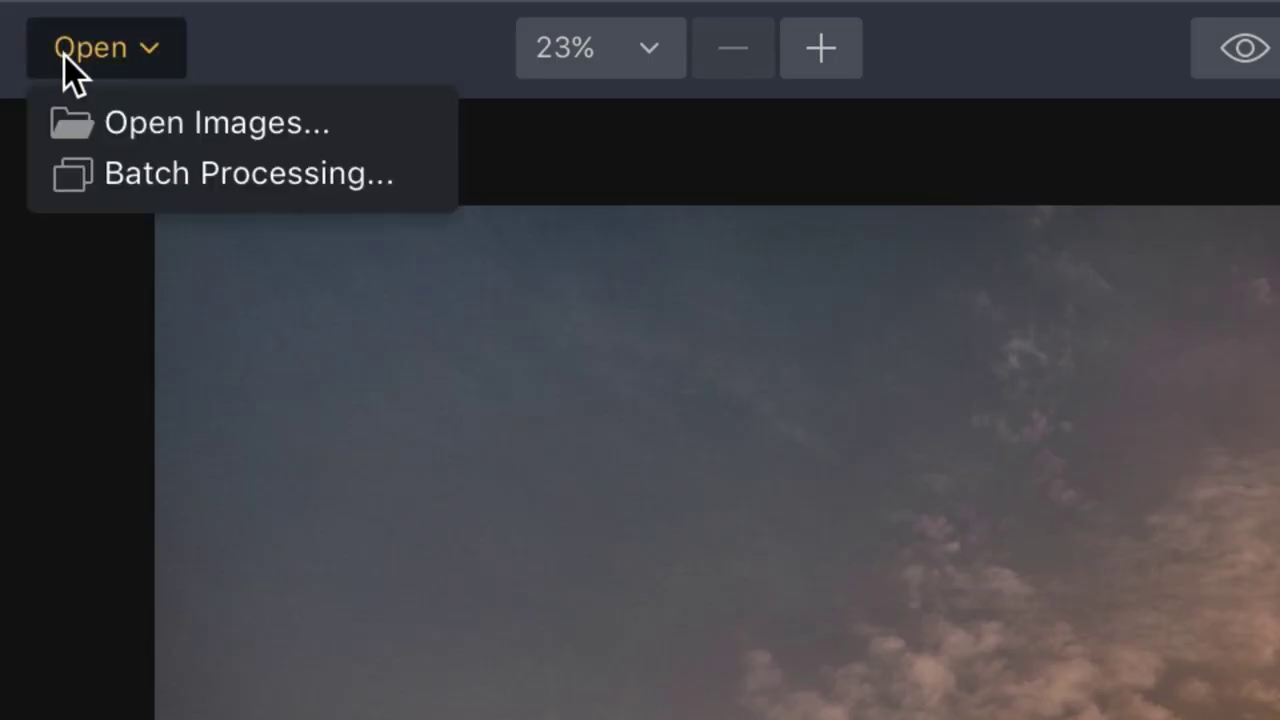
{"action": "left_click", "coordinate": [108, 106]}
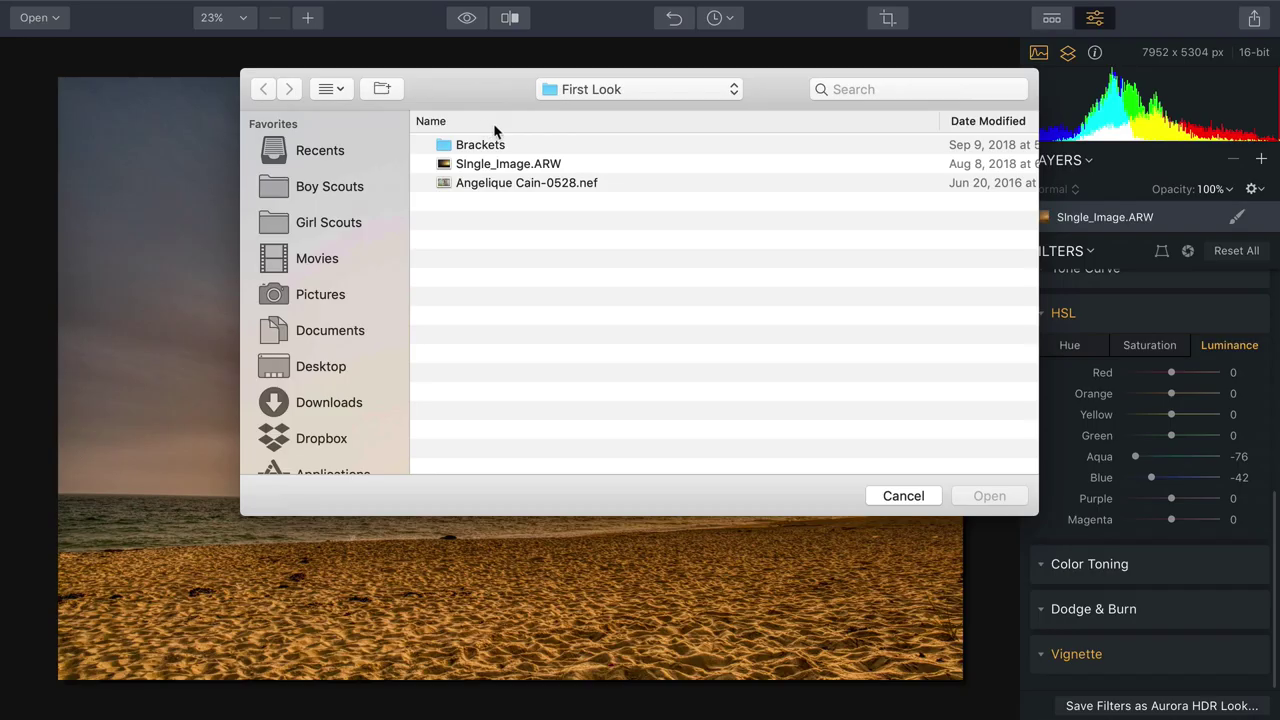
{"action": "left_click", "coordinate": [496, 183]}
{"action": "double_click", "coordinate": [494, 183]}
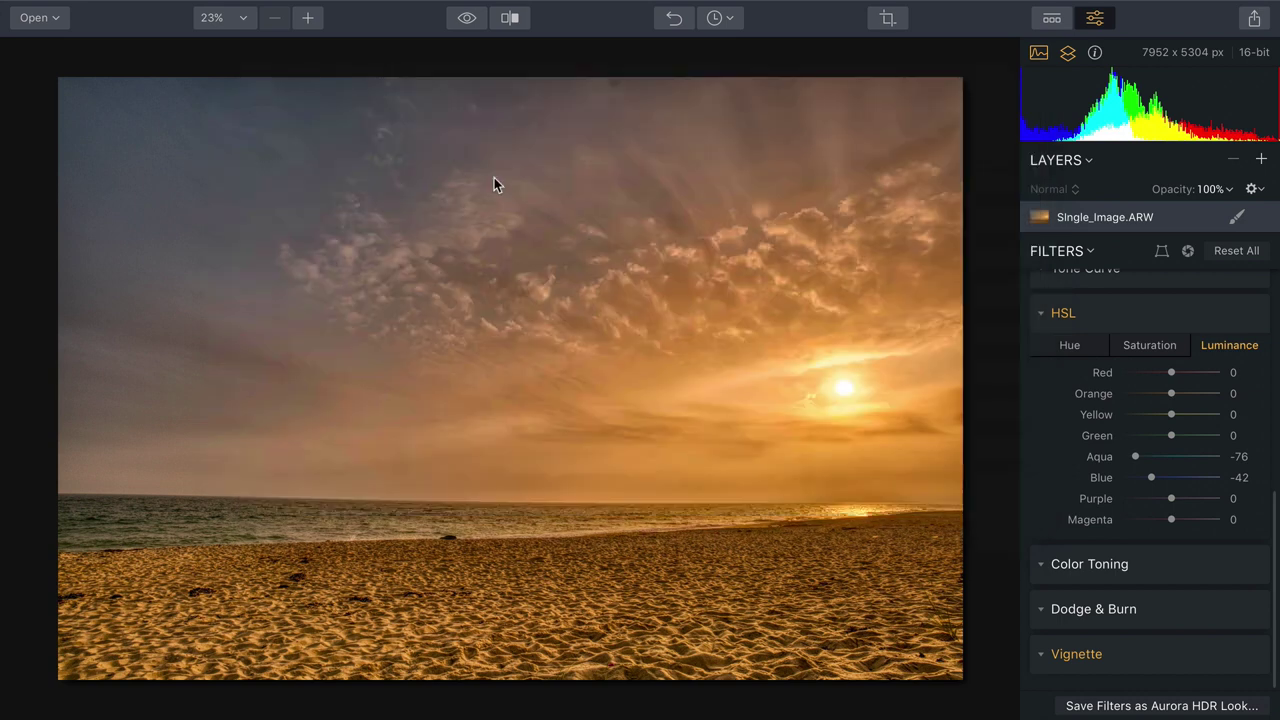
{"action": "left_click", "coordinate": [577, 136]}
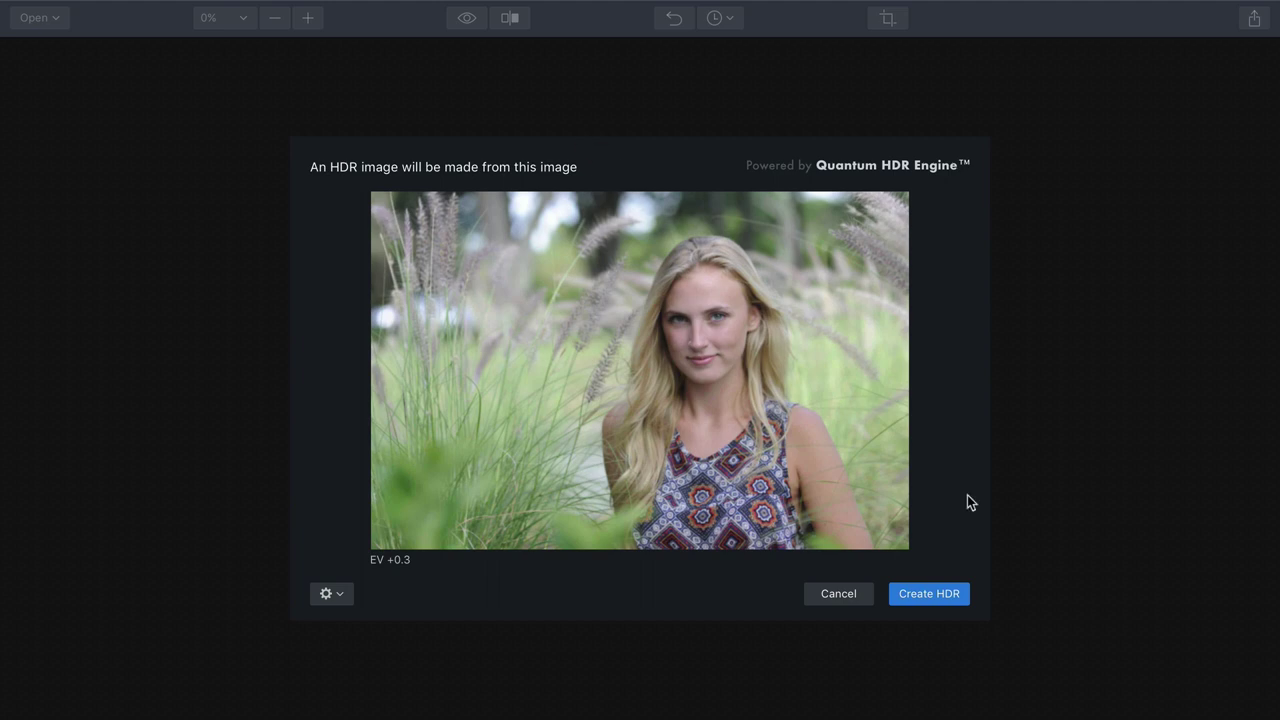
{"action": "left_click", "coordinate": [934, 599]}
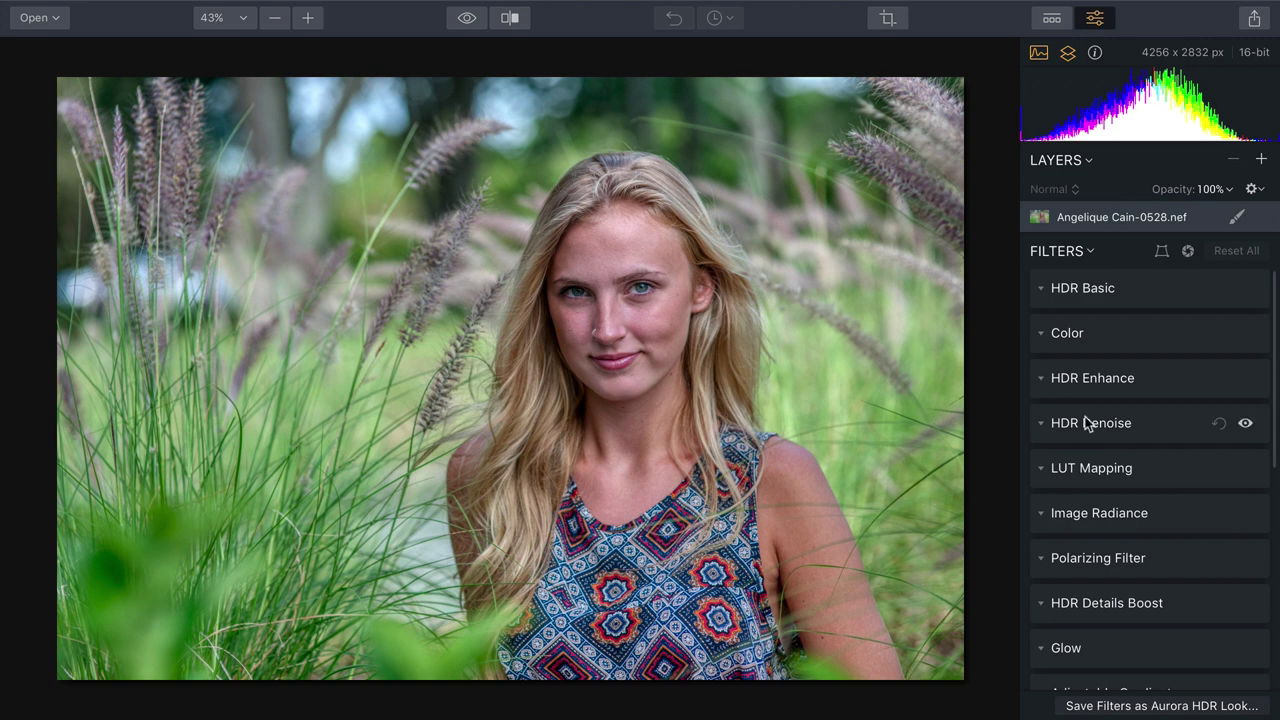
Step: Set the HDR Microstructure amount to -76 in the HDR Enhance filter to soften the portrait
{"action": "scroll", "coordinate": [1085, 420], "scroll_direction": "down", "scroll_amount": 1}
{"action": "left_click", "coordinate": [1044, 357]}
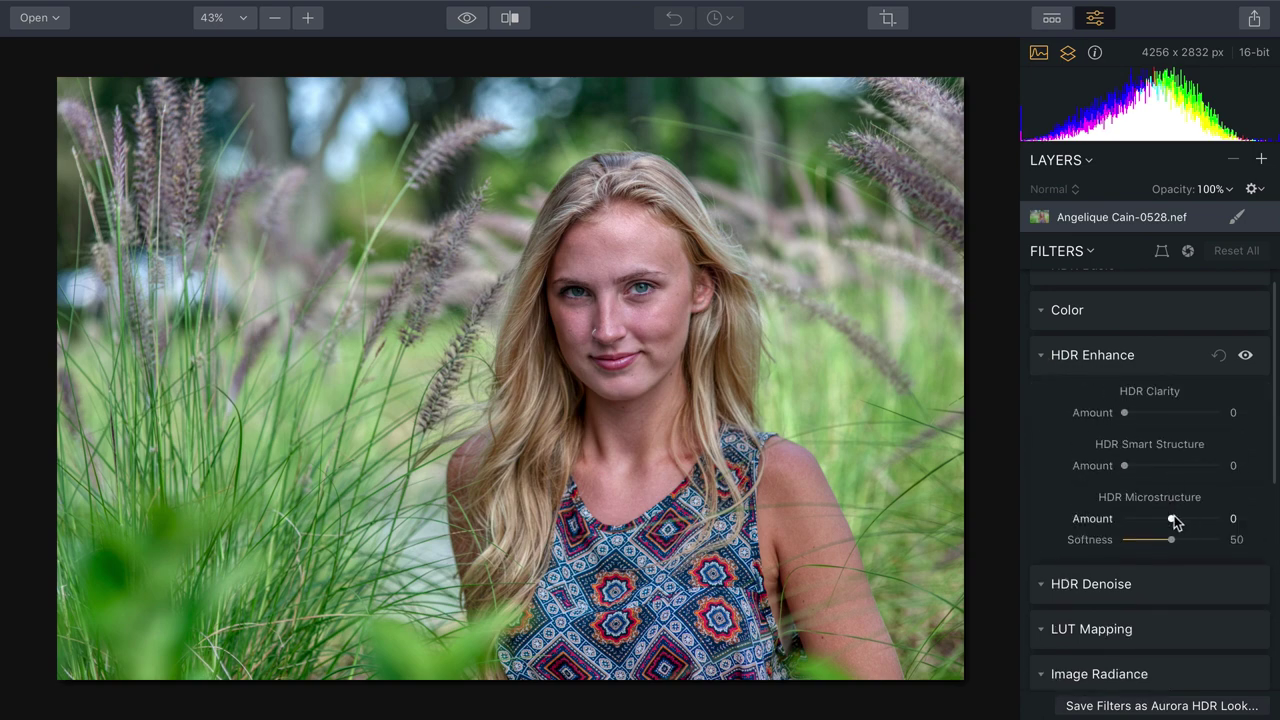
{"action": "left_click_drag", "start_coordinate": [1174, 515], "coordinate": [1168, 515]}
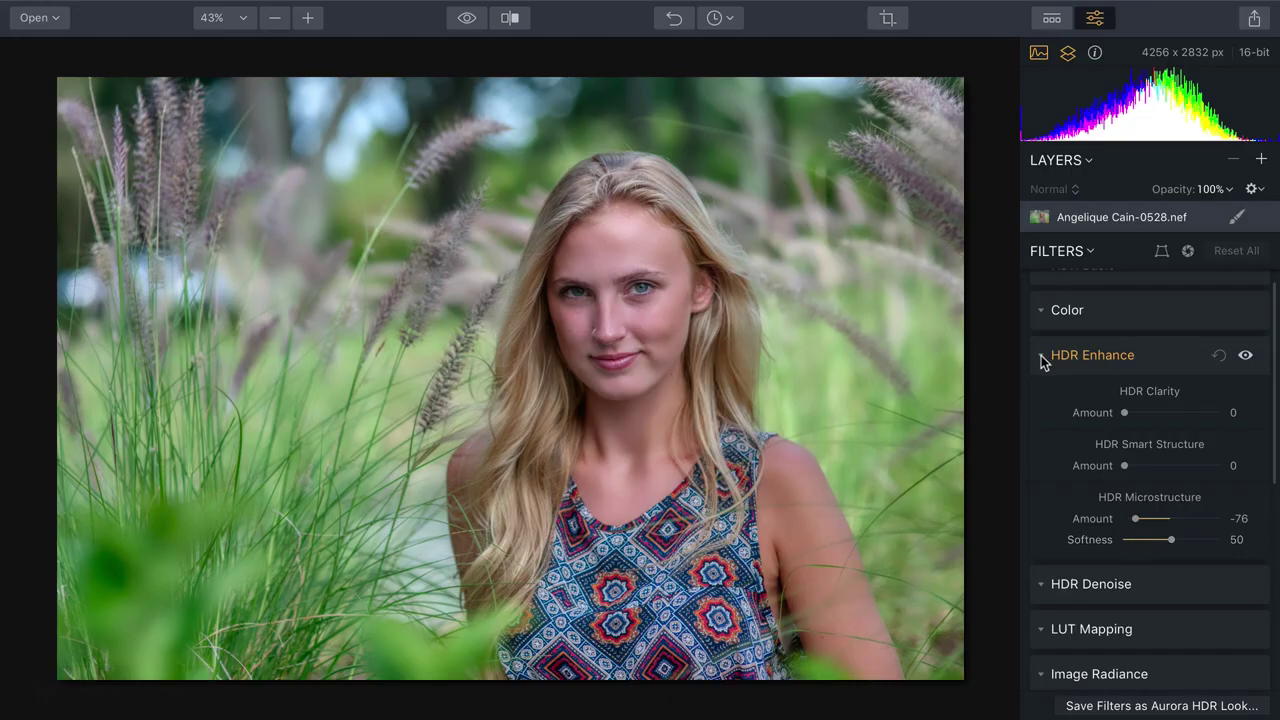
{"action": "left_click", "coordinate": [1041, 356]}
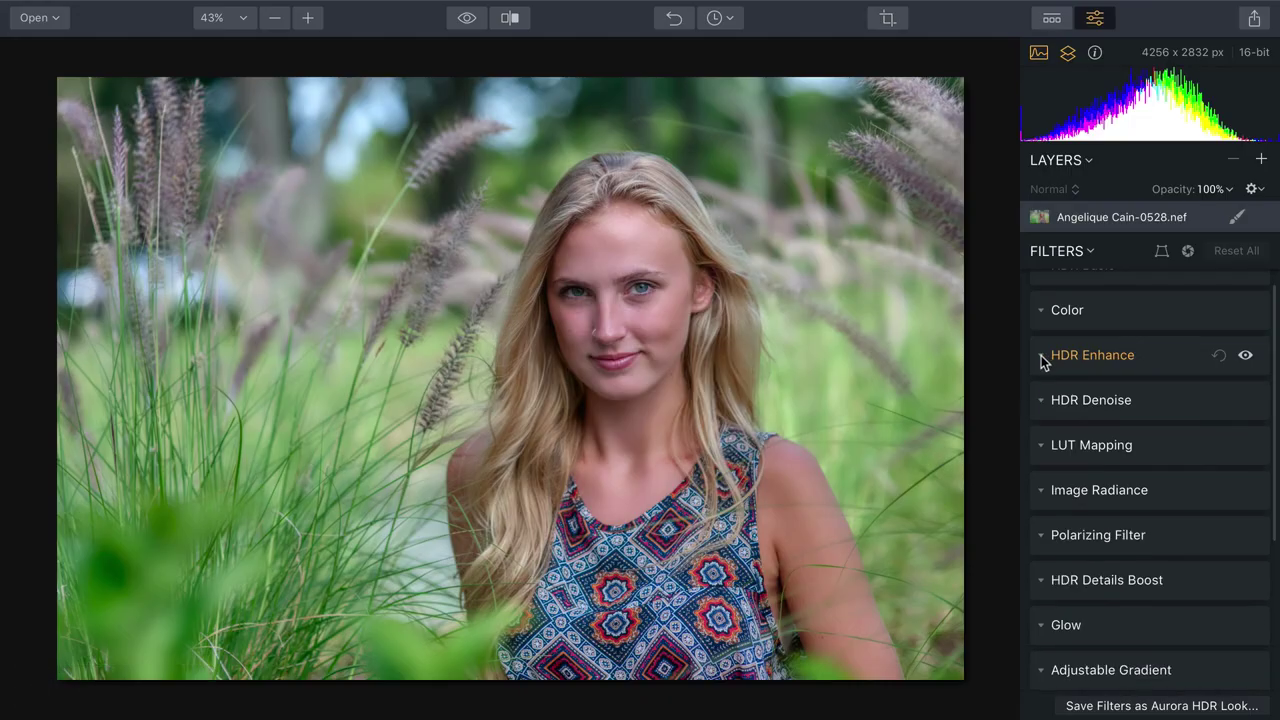
Step: Set the Color filter's saturation to -14, vibrance to 12 and color contrast to 21
{"action": "left_click", "coordinate": [1041, 336]}
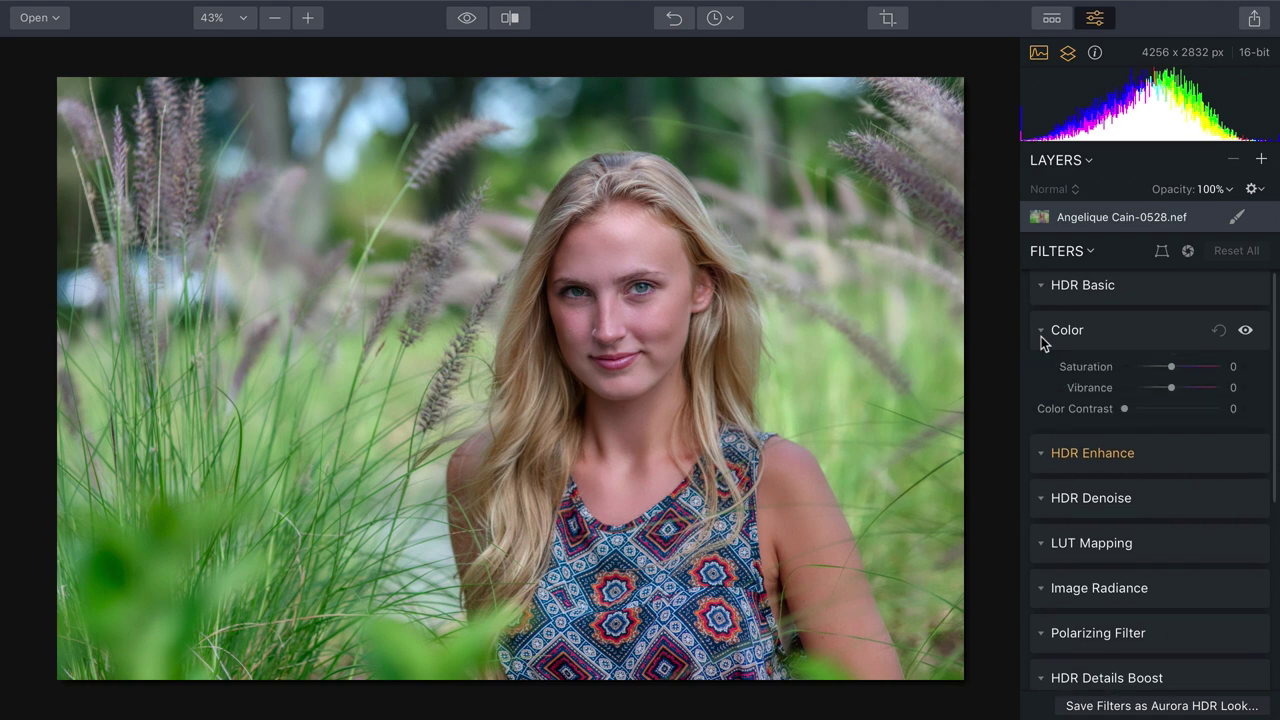
{"action": "left_click_drag", "start_coordinate": [1171, 393], "coordinate": [1164, 367]}
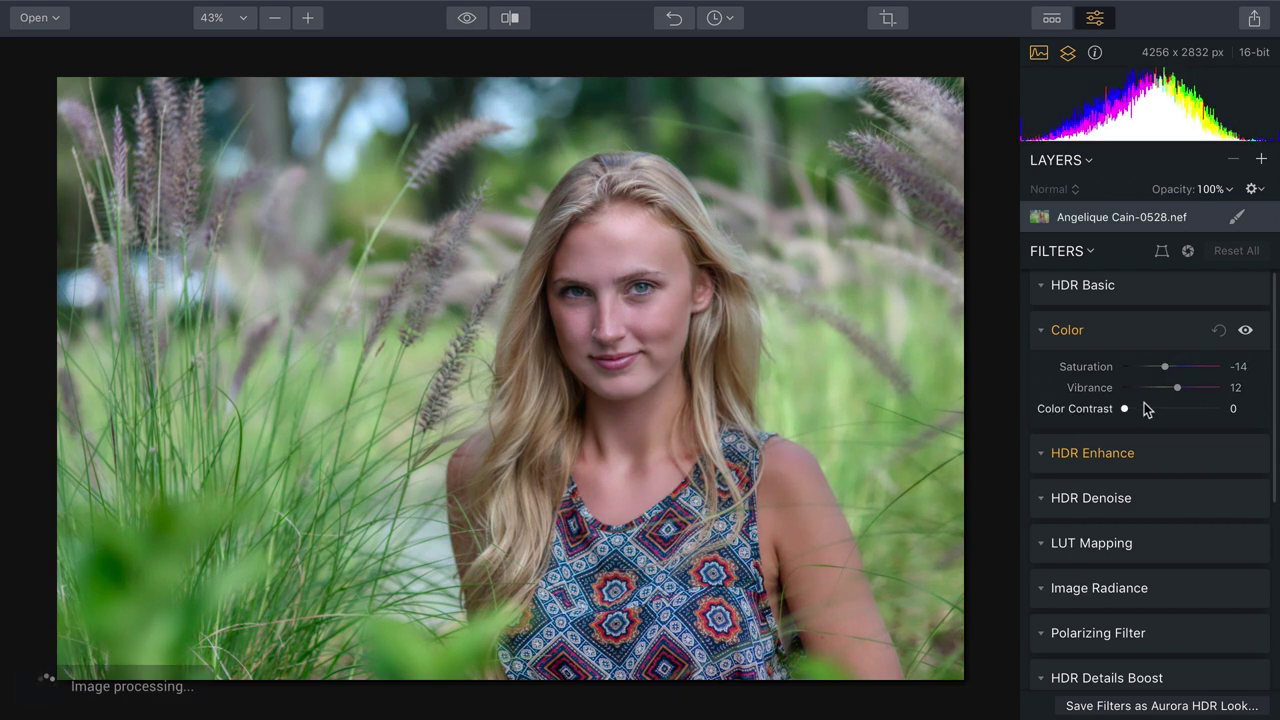
{"action": "left_click_drag", "start_coordinate": [1124, 408], "coordinate": [1144, 414]}
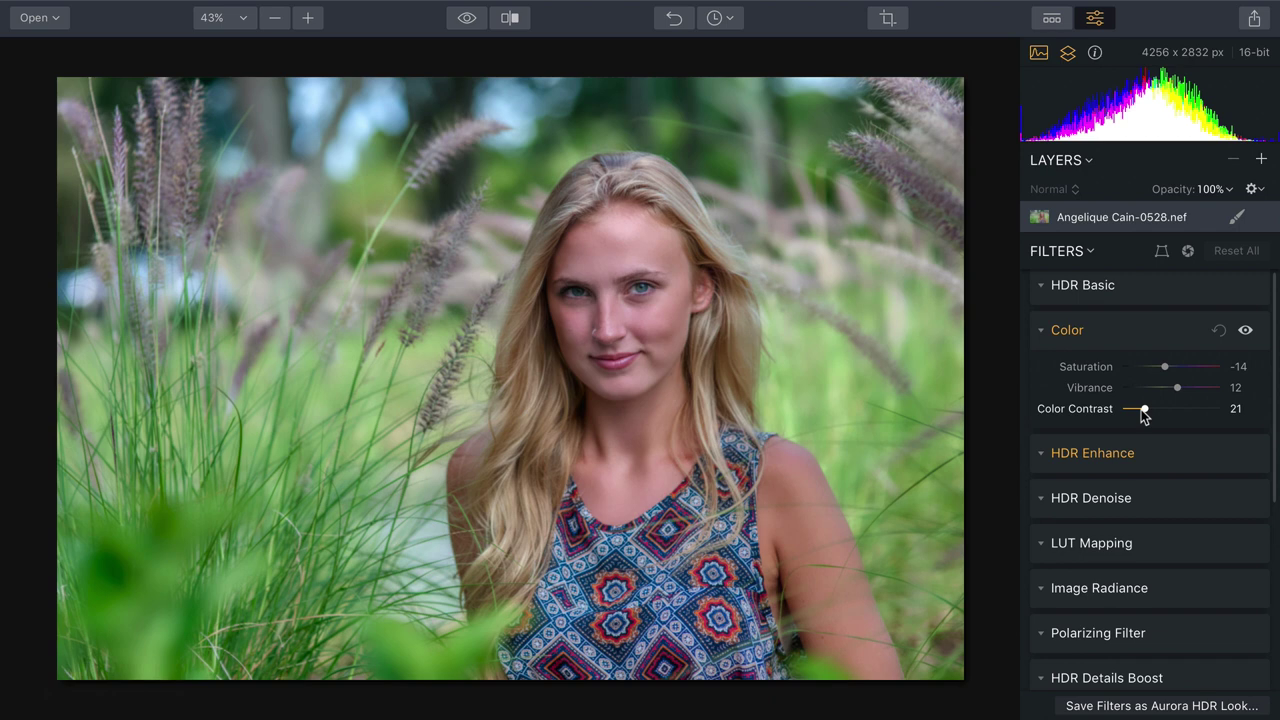
{"action": "left_click", "coordinate": [1043, 332]}
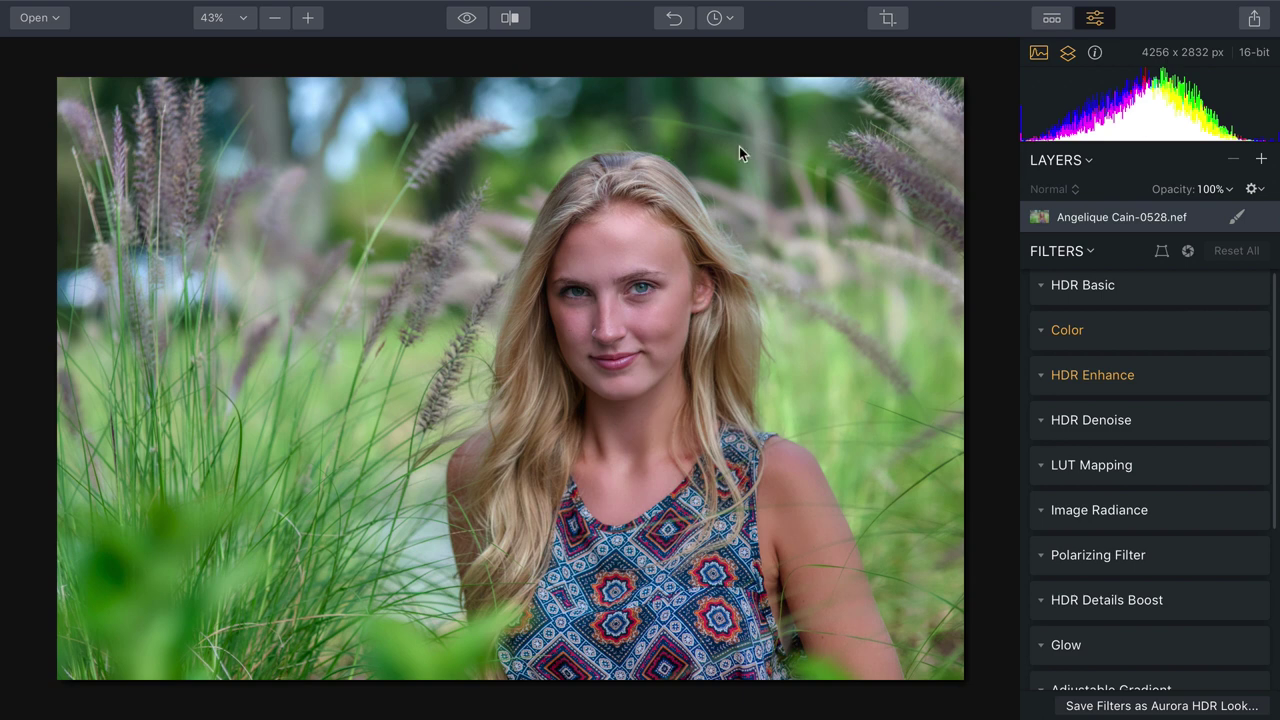
Step: Set Smart Tone to 29 in the HDR Basic filter to brighten the portrait
{"action": "left_click", "coordinate": [1040, 287]}
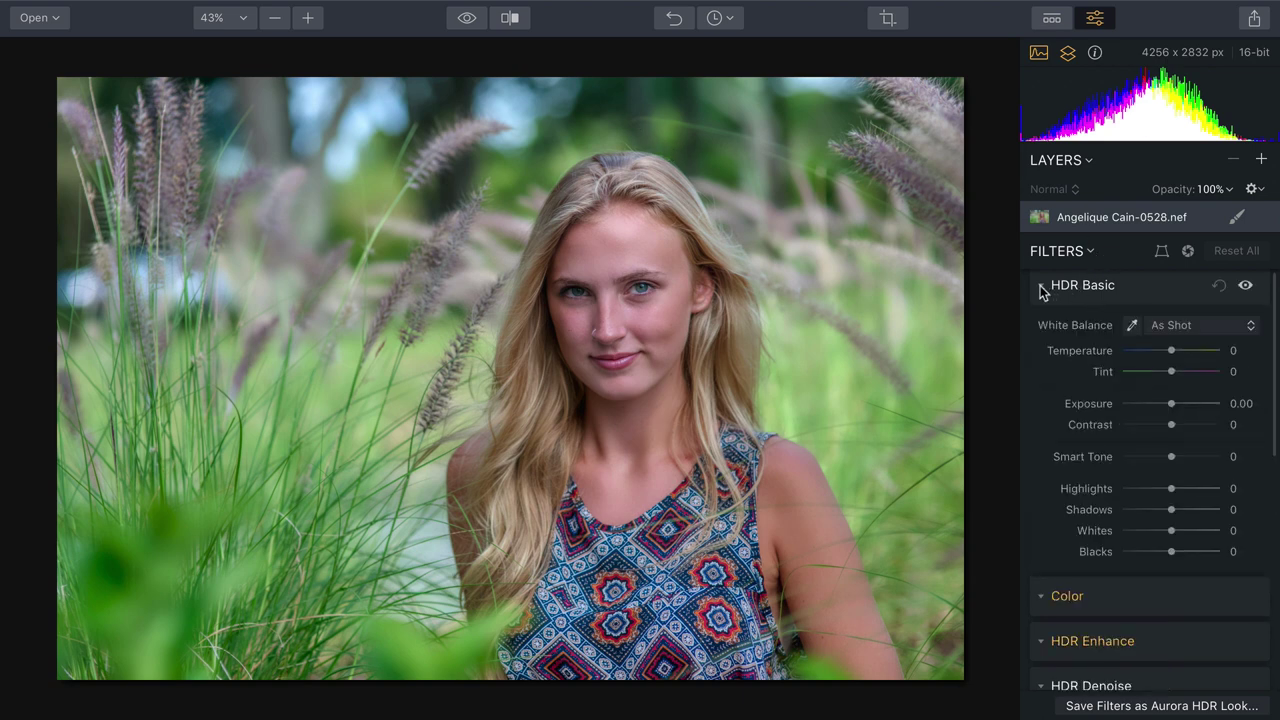
{"action": "mouse_move", "coordinate": [1174, 461]}
{"action": "left_mouse_down"}
{"action": "mouse_move", "coordinate": [1123, 459]}
{"action": "mouse_move", "coordinate": [1197, 473]}
{"action": "mouse_move", "coordinate": [1163, 465]}
{"action": "mouse_move", "coordinate": [1198, 460]}
{"action": "mouse_move", "coordinate": [1185, 460]}
{"action": "left_mouse_up"}
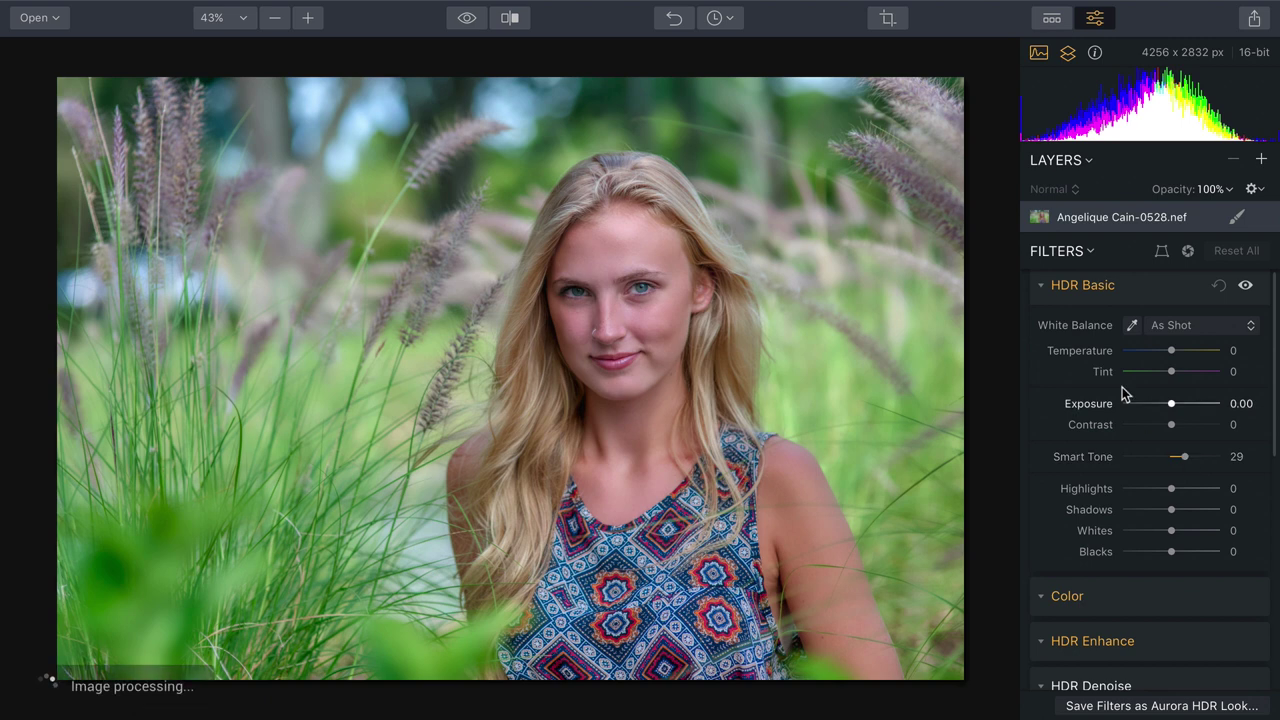
{"action": "left_click", "coordinate": [1041, 286]}
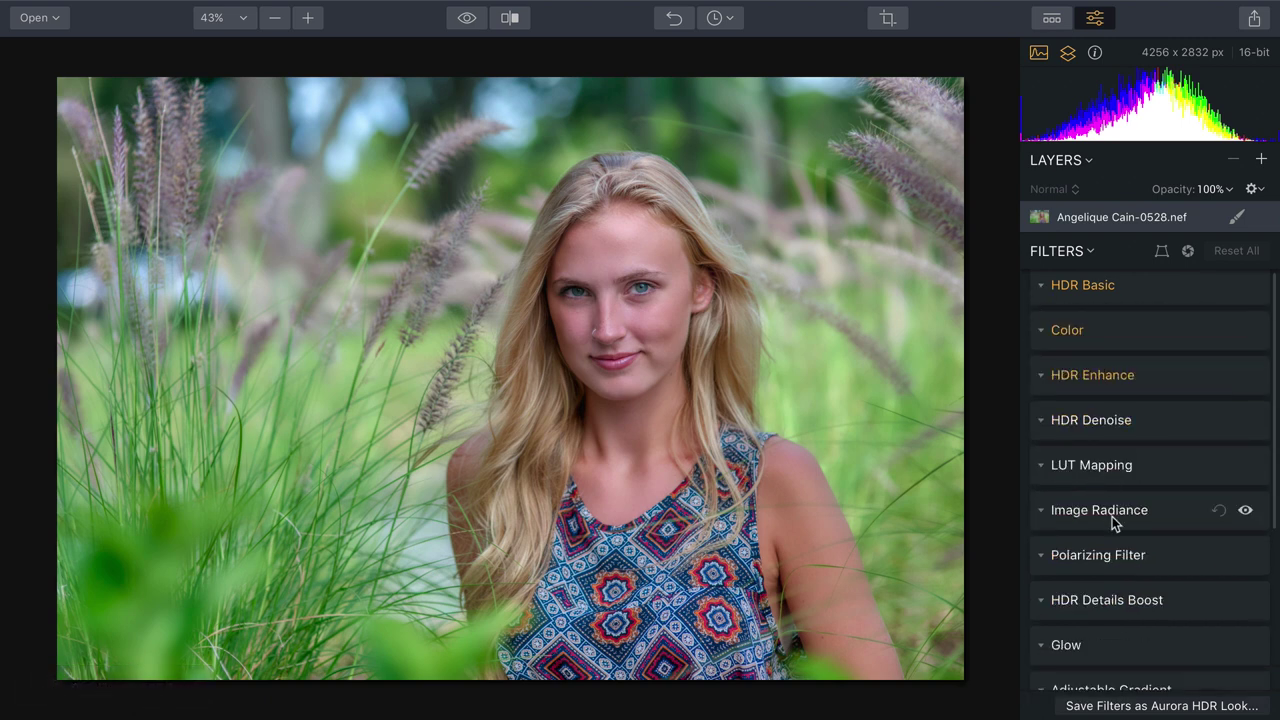
Step: Apply the Glow filter with amount 54, smoothness 58 and brightness 12
{"action": "scroll", "coordinate": [1112, 516], "scroll_direction": "down", "scroll_amount": 2}
{"action": "scroll", "coordinate": [1112, 516], "scroll_direction": "down", "scroll_amount": 2}
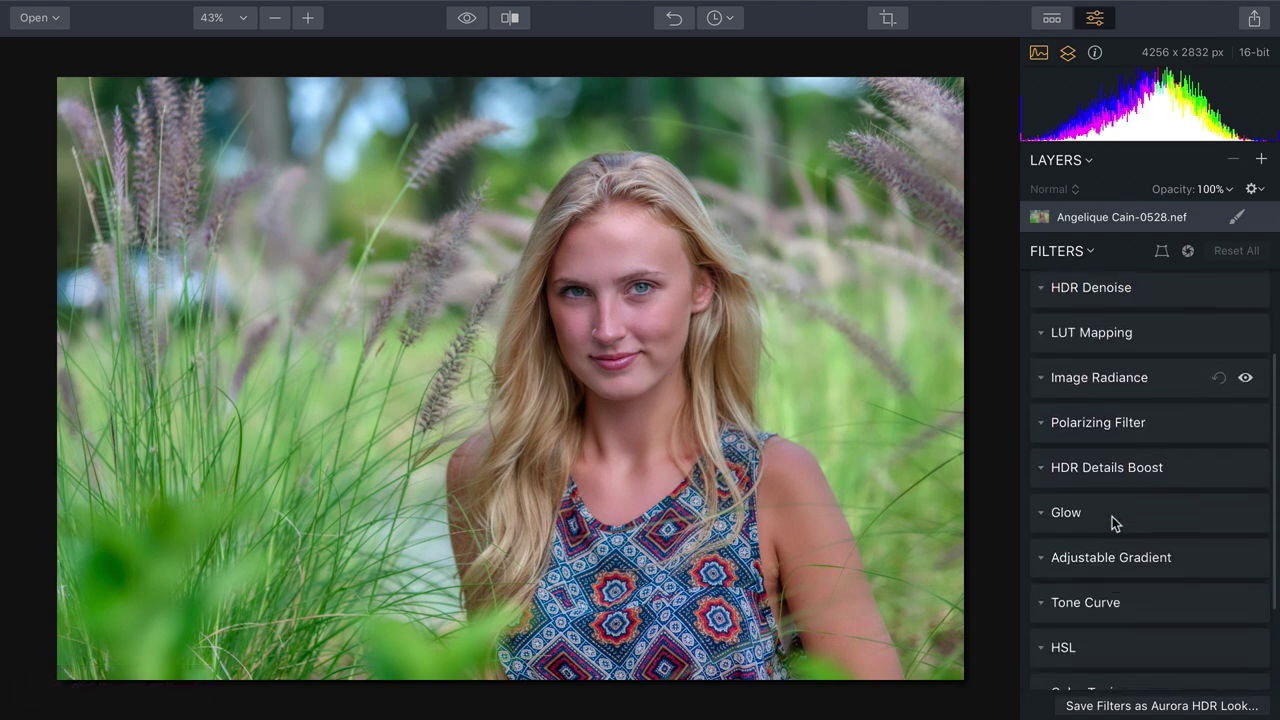
{"action": "left_click", "coordinate": [1042, 440]}
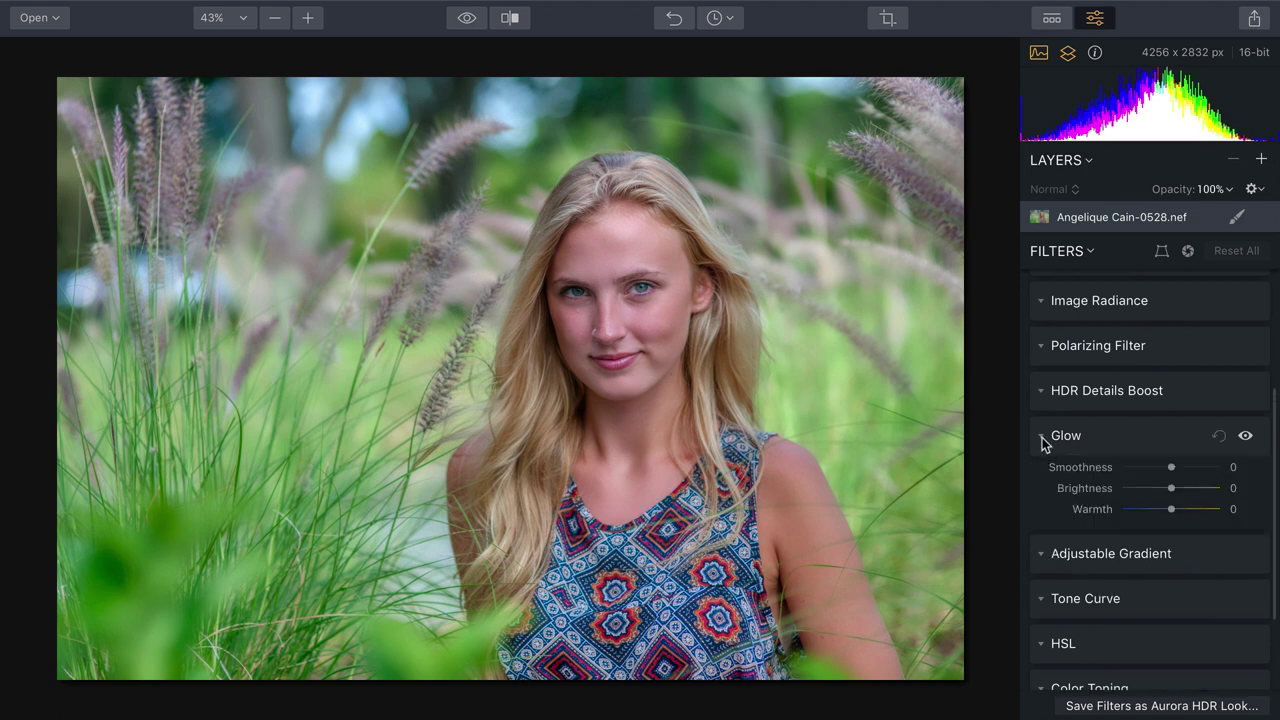
{"action": "left_click_drag", "start_coordinate": [1127, 474], "coordinate": [1179, 516]}
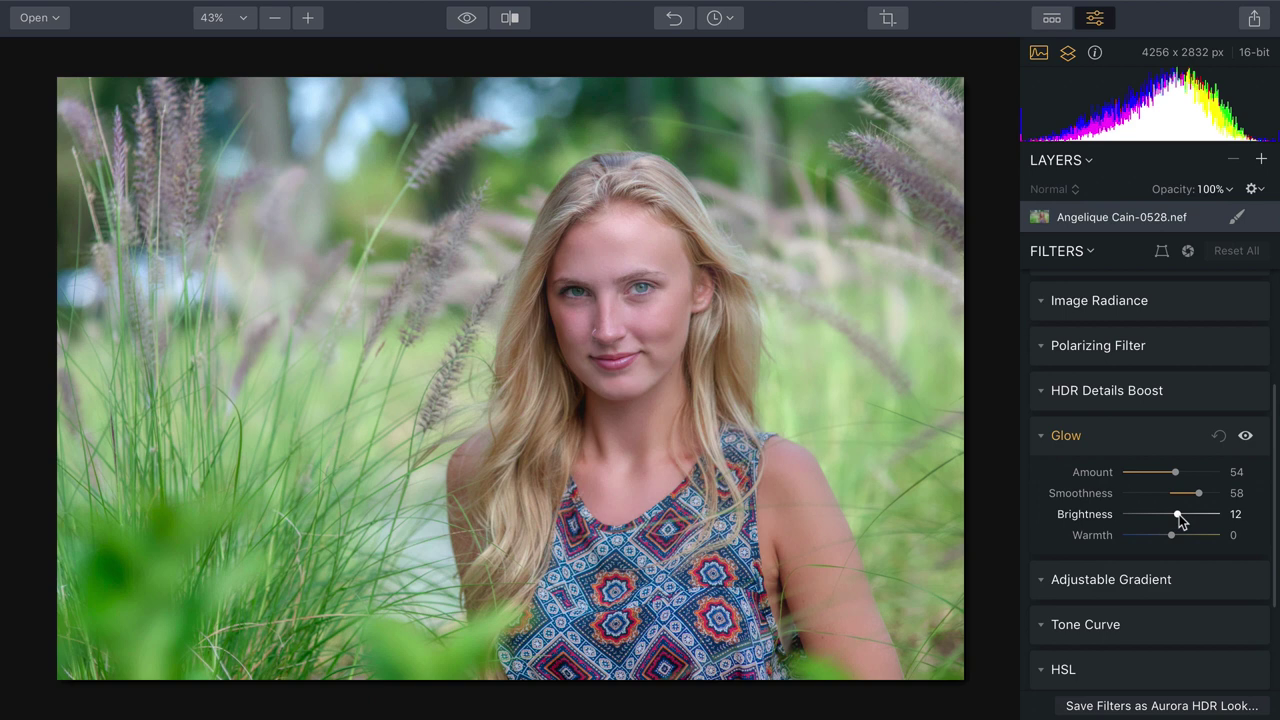
{"action": "left_click", "coordinate": [1042, 435]}
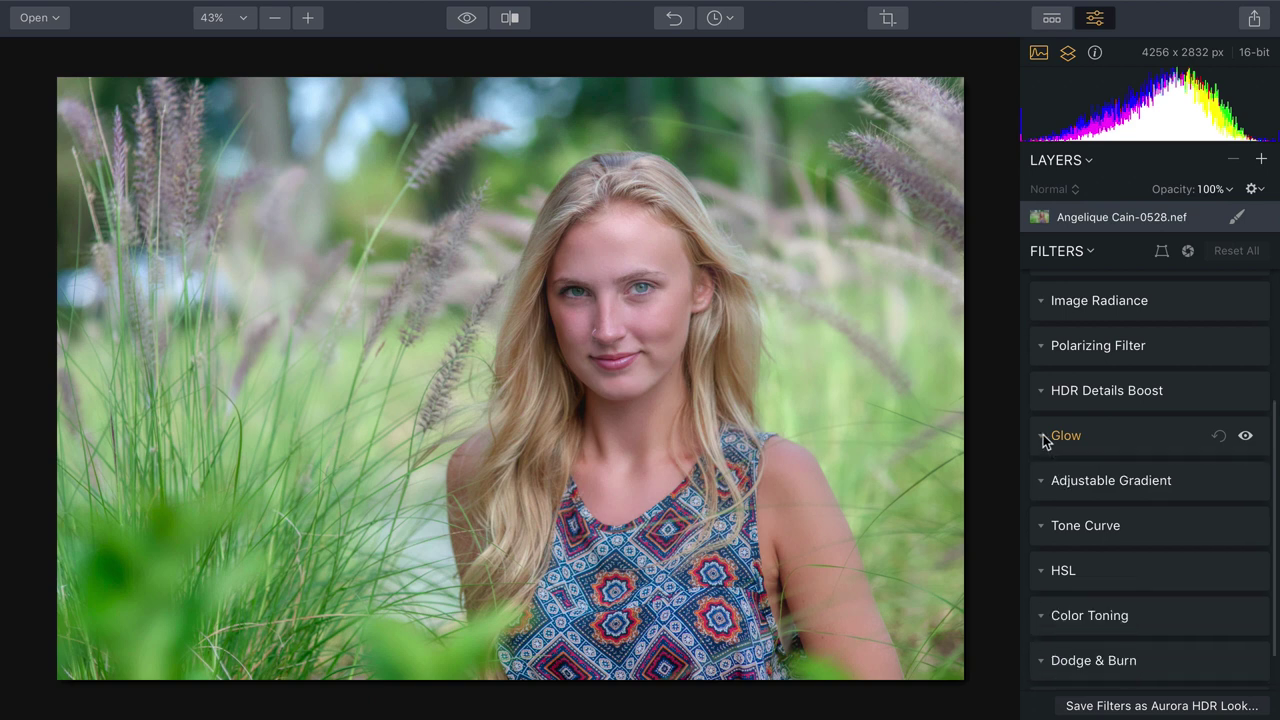
Step: Set the HSL luminance of green to -28 and the HSL saturation of green to -20
{"action": "left_click", "coordinate": [1047, 568]}
{"action": "scroll", "coordinate": [1118, 555], "scroll_direction": "down", "scroll_amount": 4}
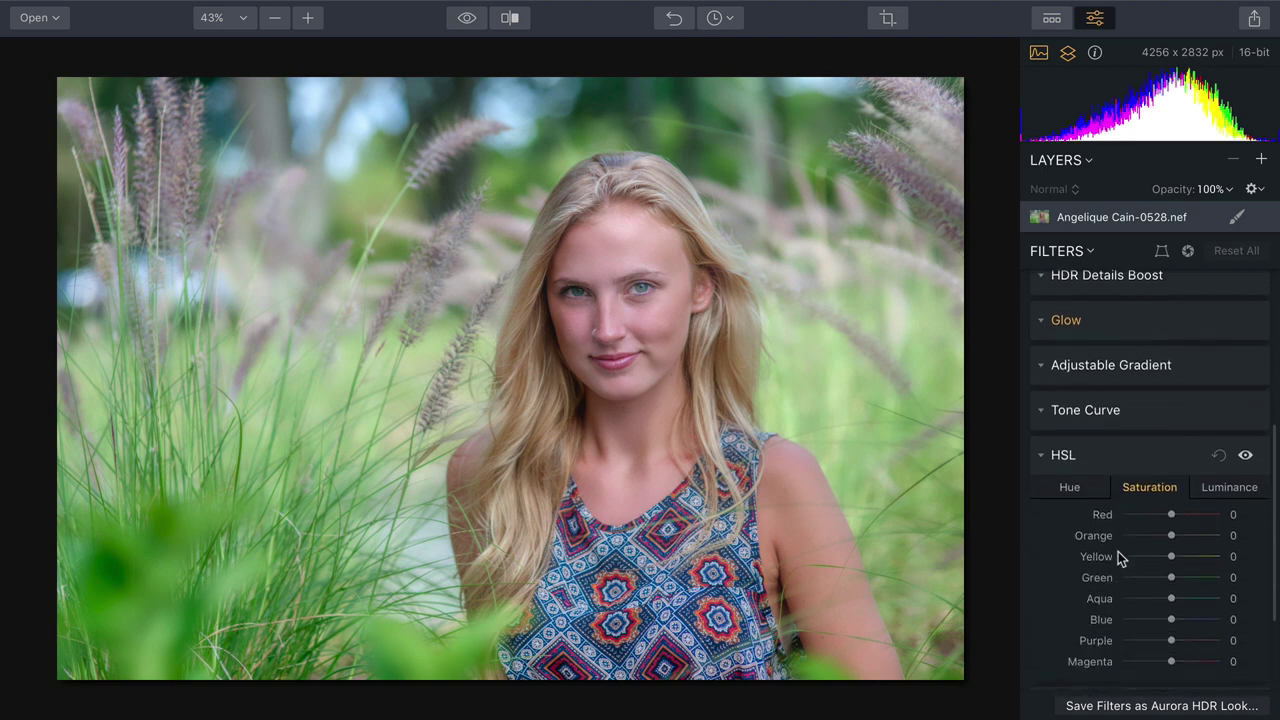
{"action": "left_click", "coordinate": [1217, 432]}
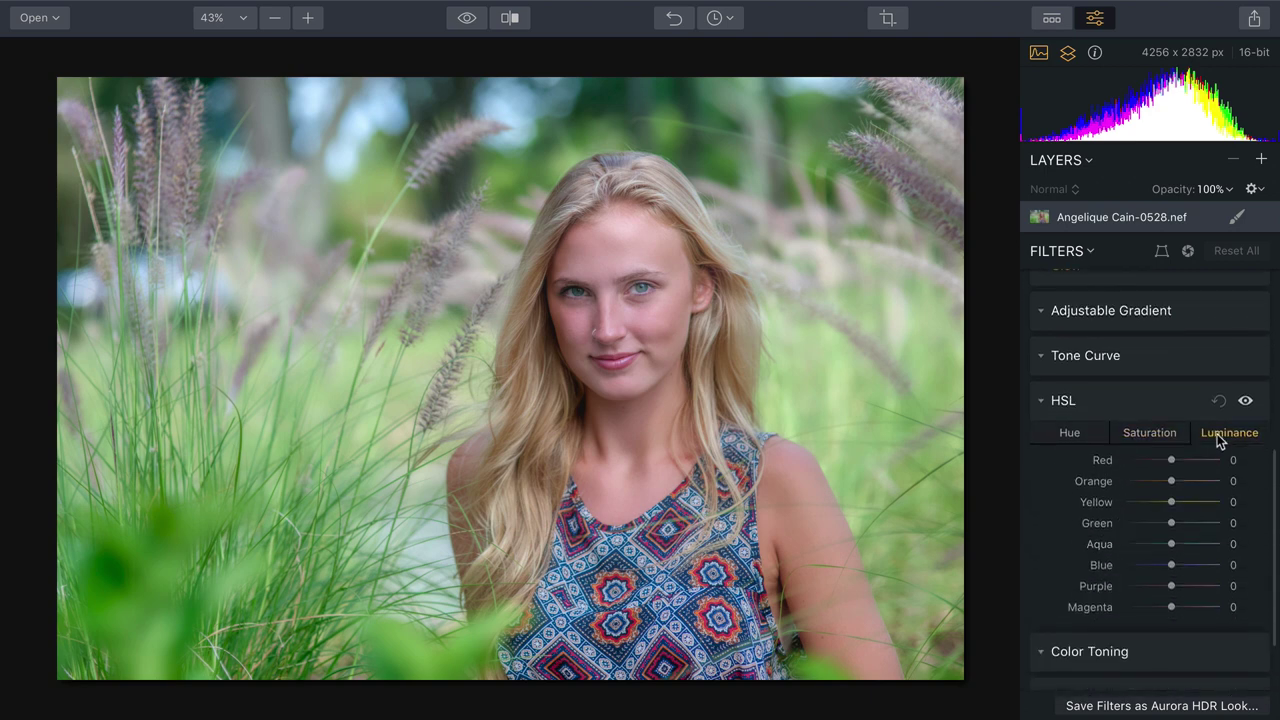
{"action": "left_click_drag", "start_coordinate": [1172, 524], "coordinate": [1158, 529]}
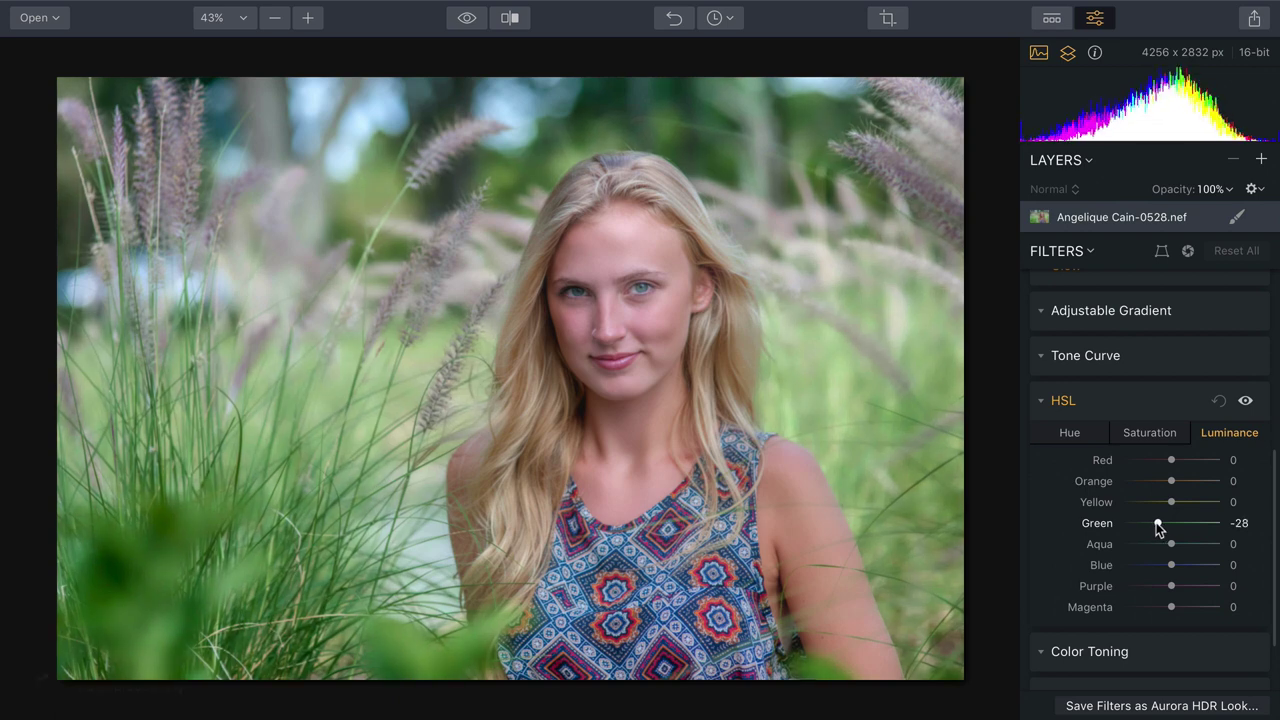
{"action": "left_click", "coordinate": [1147, 433]}
{"action": "left_click_drag", "start_coordinate": [1164, 527], "coordinate": [1160, 528]}
Step: Place the center of the post-crop vignette on the woman's face
{"action": "scroll", "coordinate": [1160, 524], "scroll_direction": "down", "scroll_amount": 3}
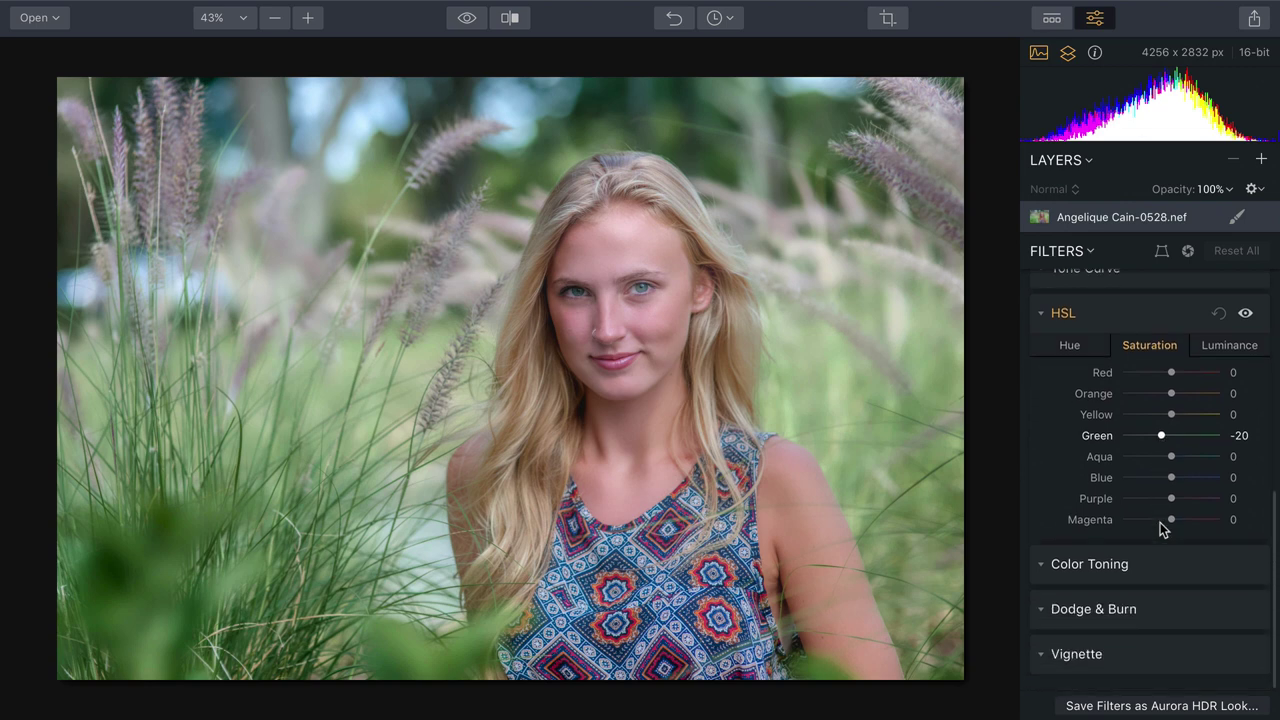
{"action": "left_click", "coordinate": [1040, 656]}
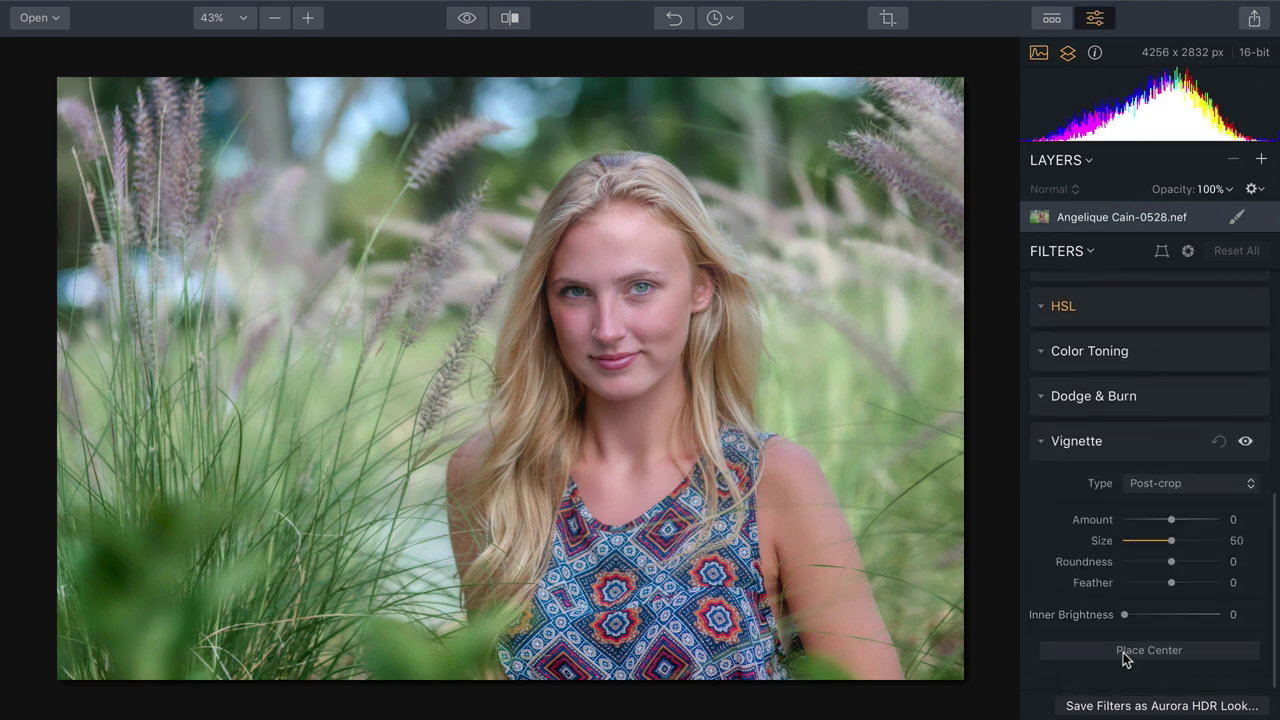
{"action": "left_click", "coordinate": [1123, 652]}
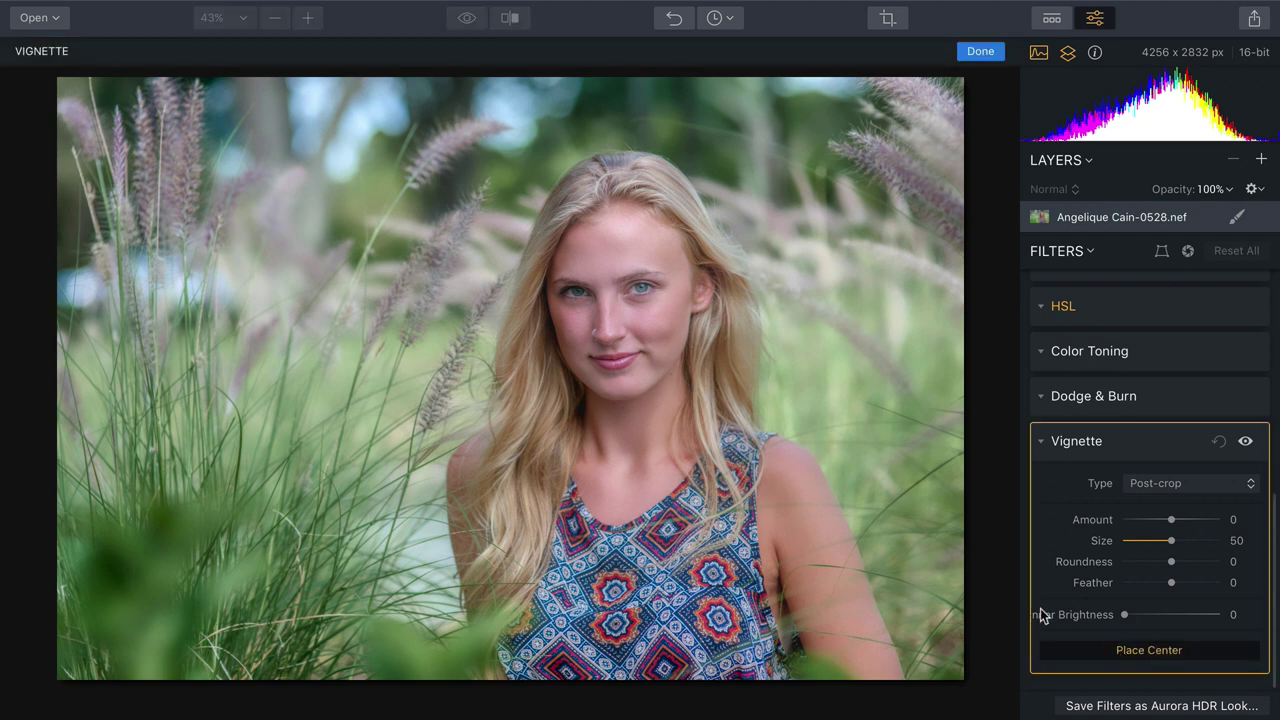
{"action": "left_click", "coordinate": [615, 320]}
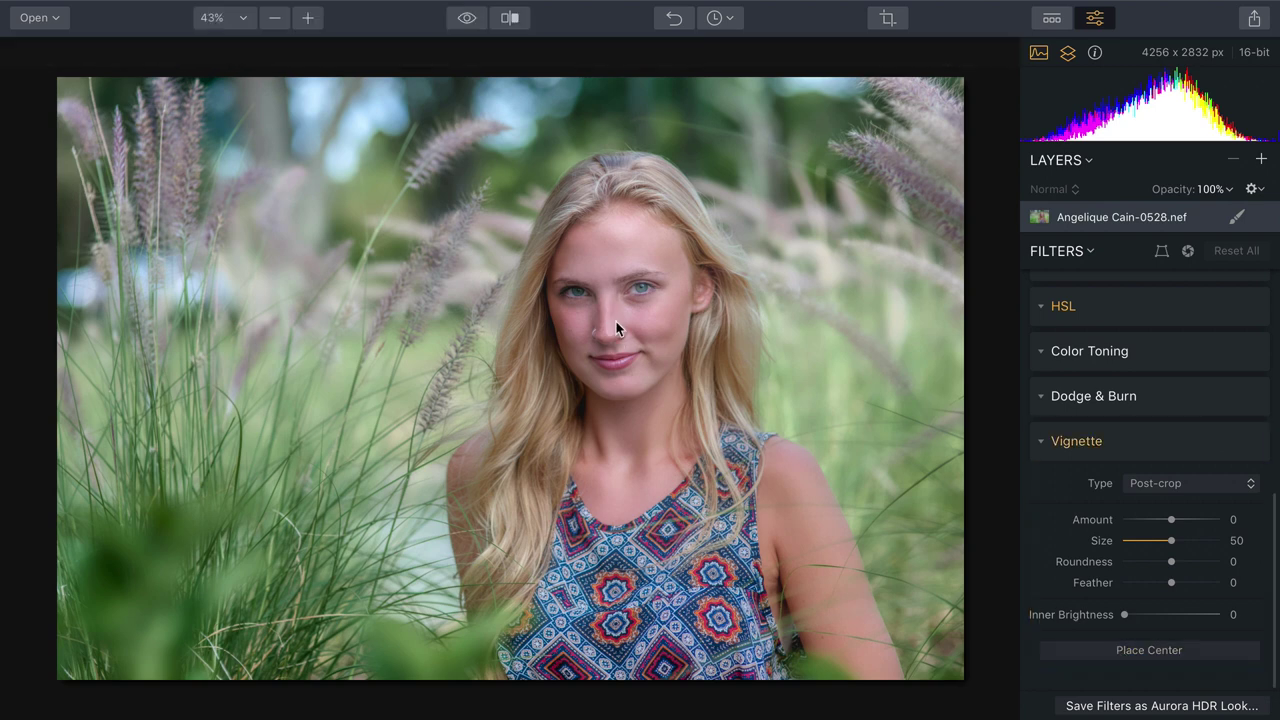
Step: Set the vignette's amount to -50, roundness to 100 and feather to 86, and compare the photo with and without it
{"action": "left_click_drag", "start_coordinate": [1172, 522], "coordinate": [1097, 523]}
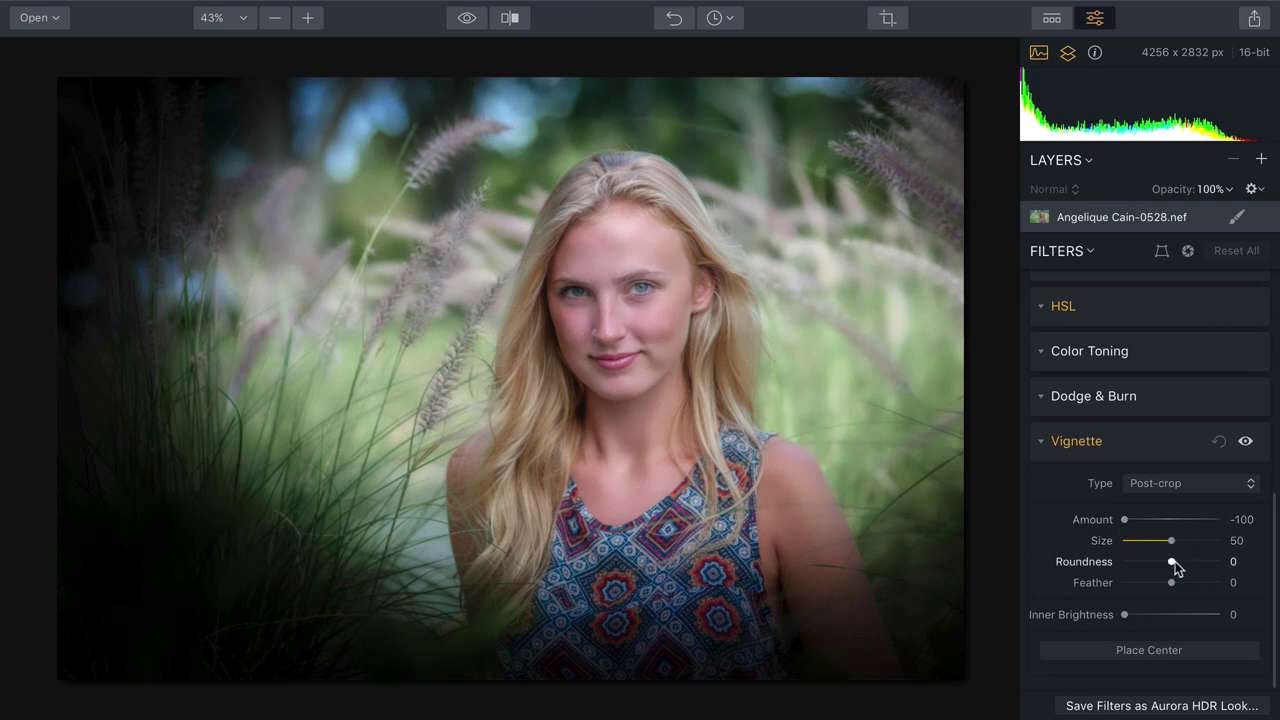
{"action": "left_click_drag", "start_coordinate": [1174, 563], "coordinate": [1212, 582]}
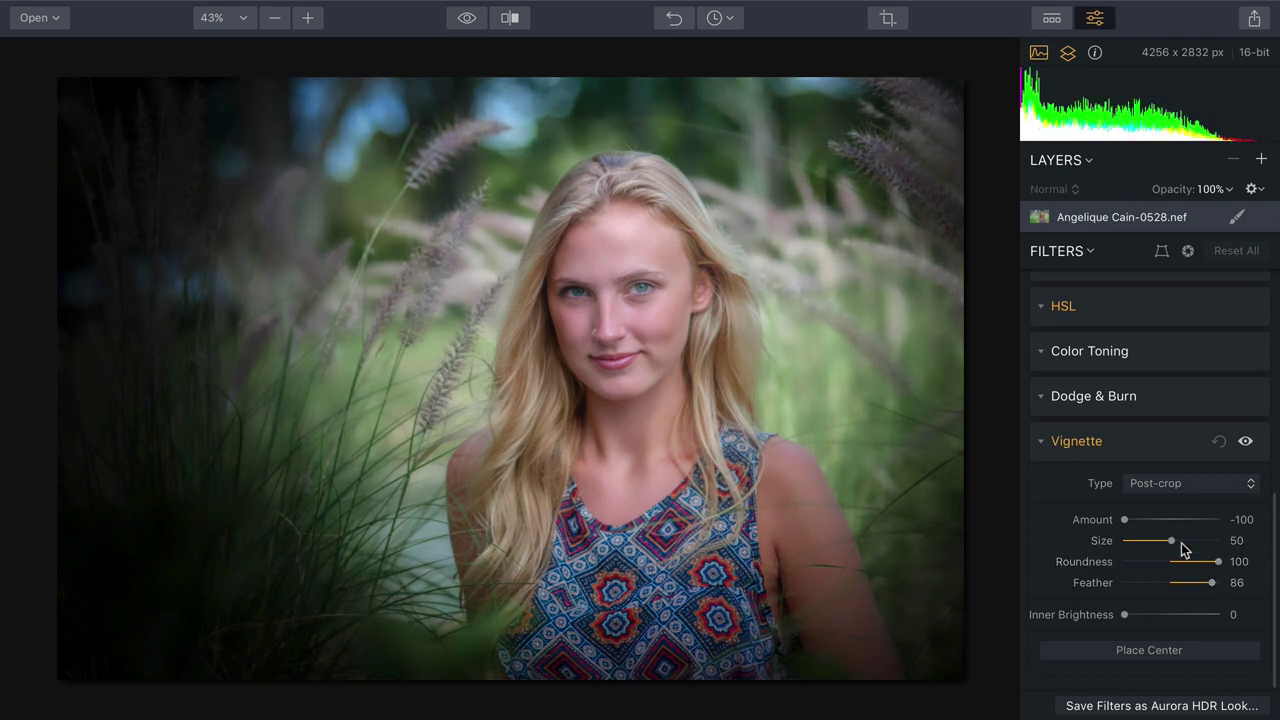
{"action": "left_click_drag", "start_coordinate": [1131, 520], "coordinate": [1148, 524]}
{"action": "left_click", "coordinate": [1245, 442]}
{"action": "left_click", "coordinate": [1246, 443]}
{"action": "left_click", "coordinate": [1246, 442]}
{"action": "left_click", "coordinate": [1246, 442]}
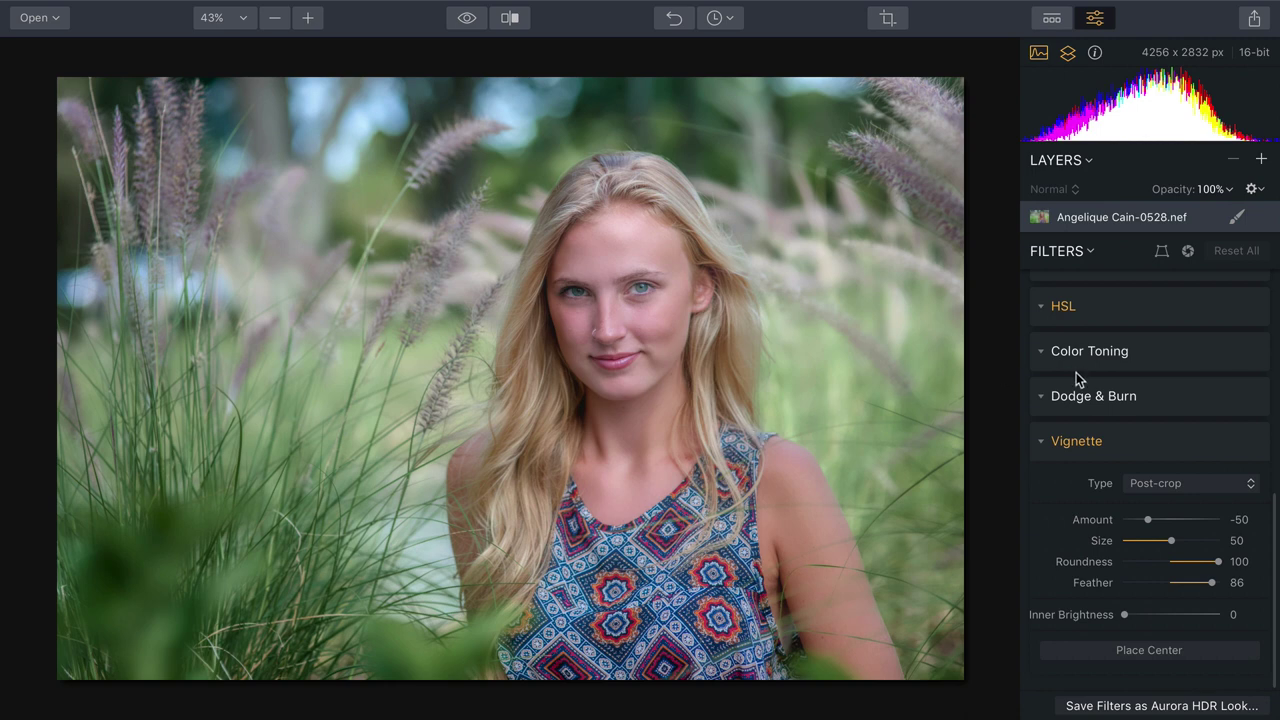
{"action": "left_click", "coordinate": [1040, 442]}
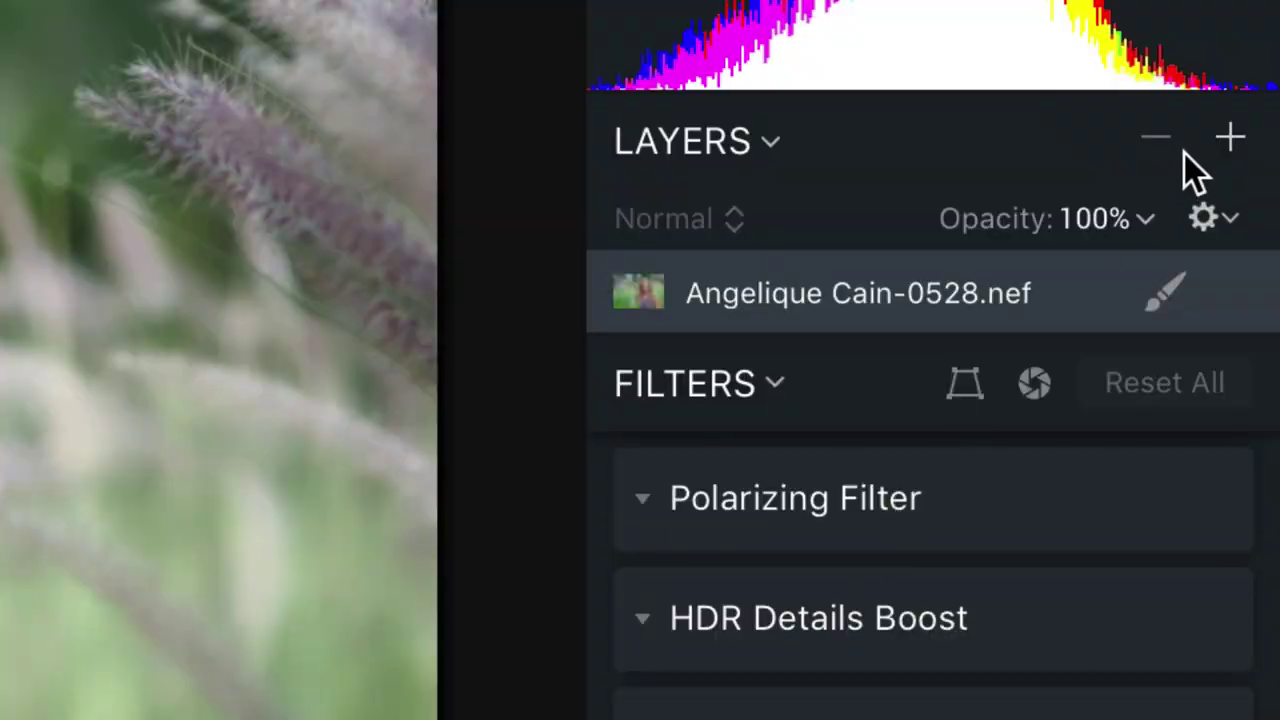
Step: Add a new adjustment layer and draw a circular radial mask on it, centered on the woman's face
{"action": "left_click", "coordinate": [1261, 159]}
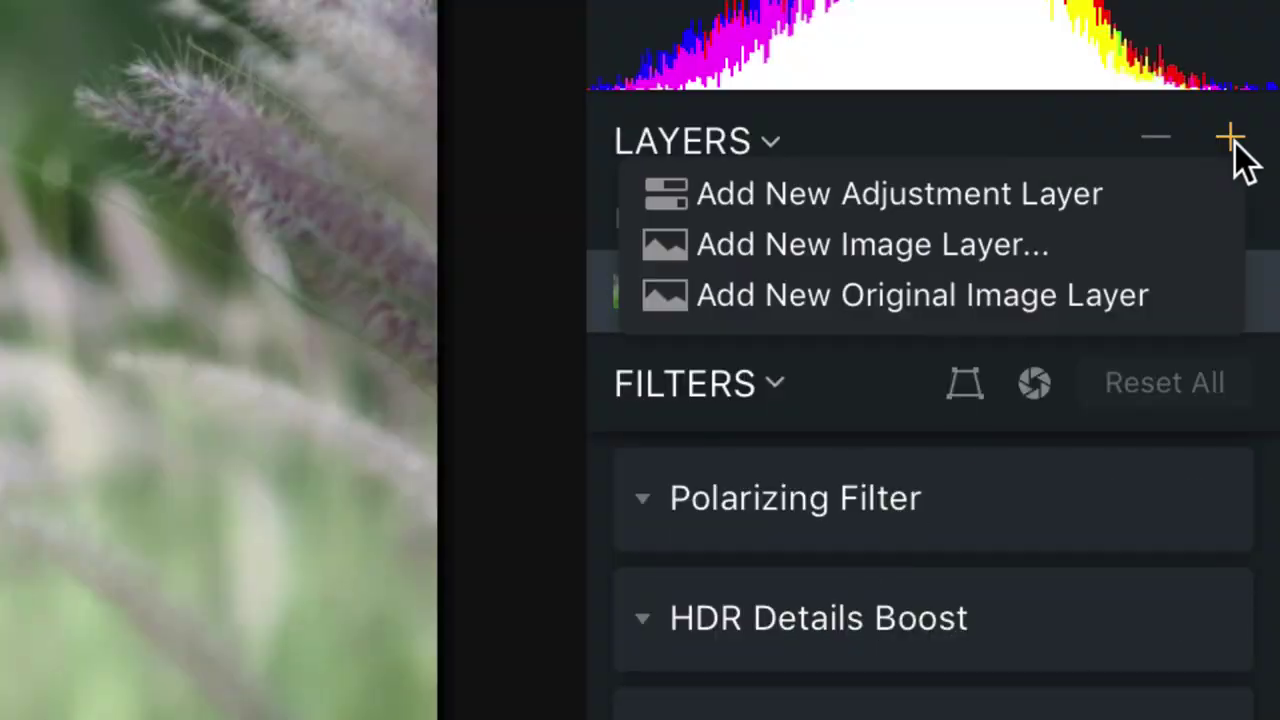
{"action": "left_click", "coordinate": [1157, 184]}
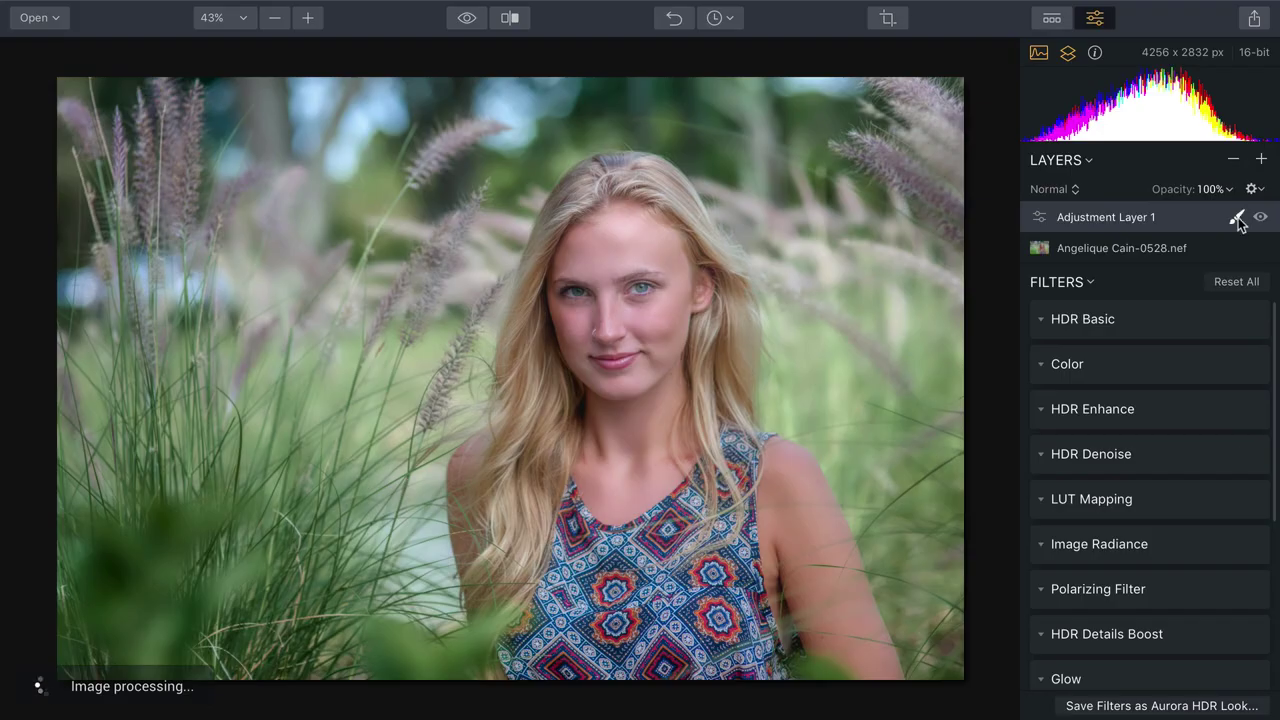
{"action": "left_click", "coordinate": [1238, 220]}
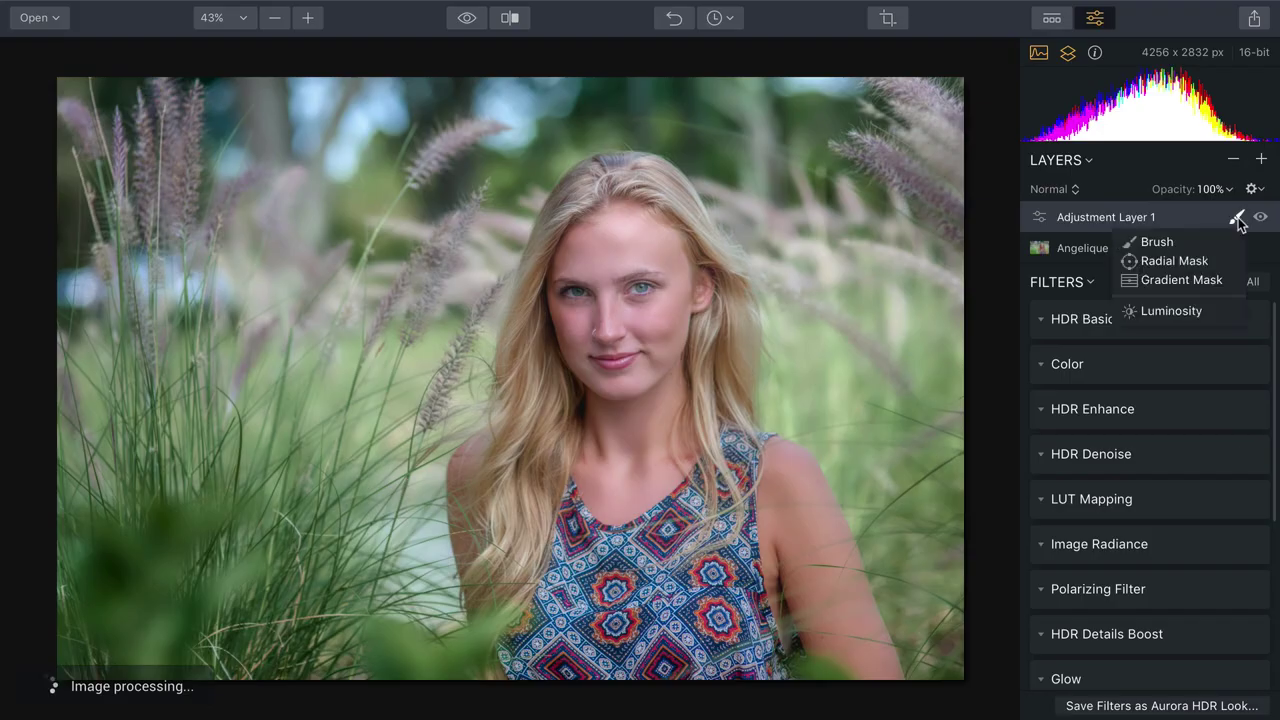
{"action": "left_click", "coordinate": [1212, 261]}
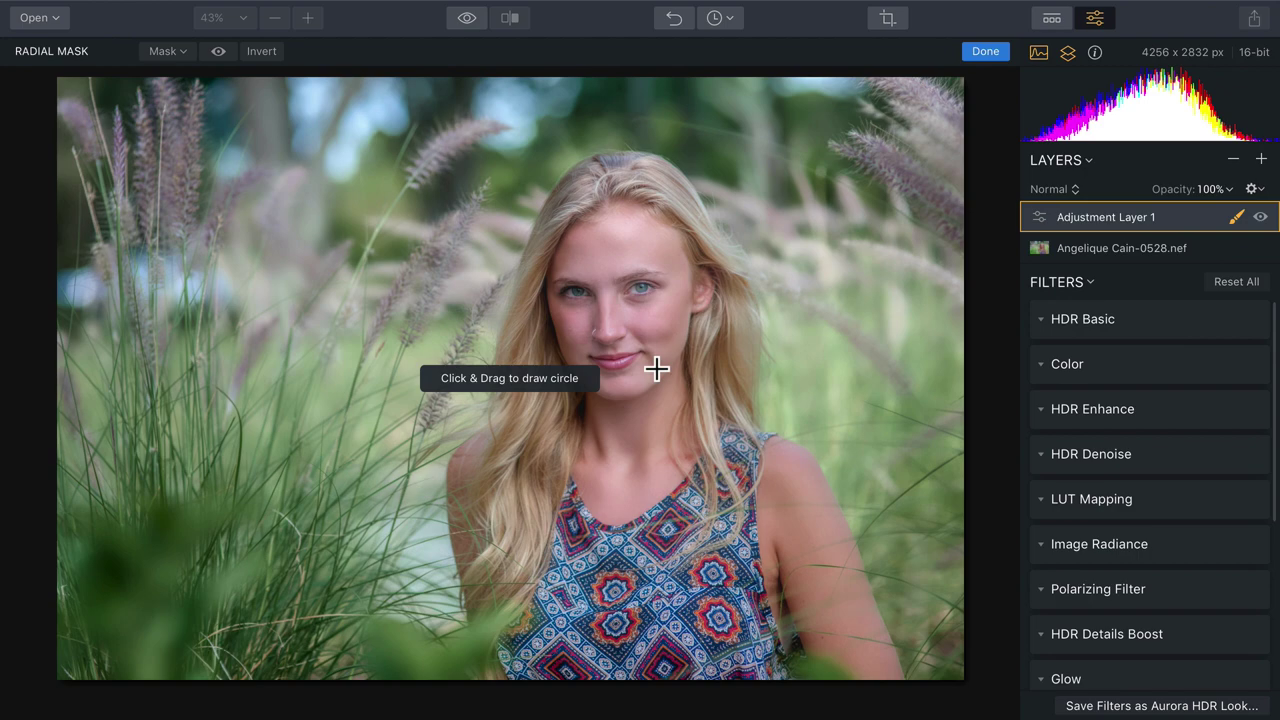
{"action": "mouse_move", "coordinate": [530, 527]}
{"action": "left_mouse_down"}
{"action": "mouse_move", "coordinate": [649, 346]}
{"action": "mouse_move", "coordinate": [609, 409]}
{"action": "left_mouse_up"}
{"action": "left_click_drag", "start_coordinate": [523, 519], "coordinate": [620, 320]}
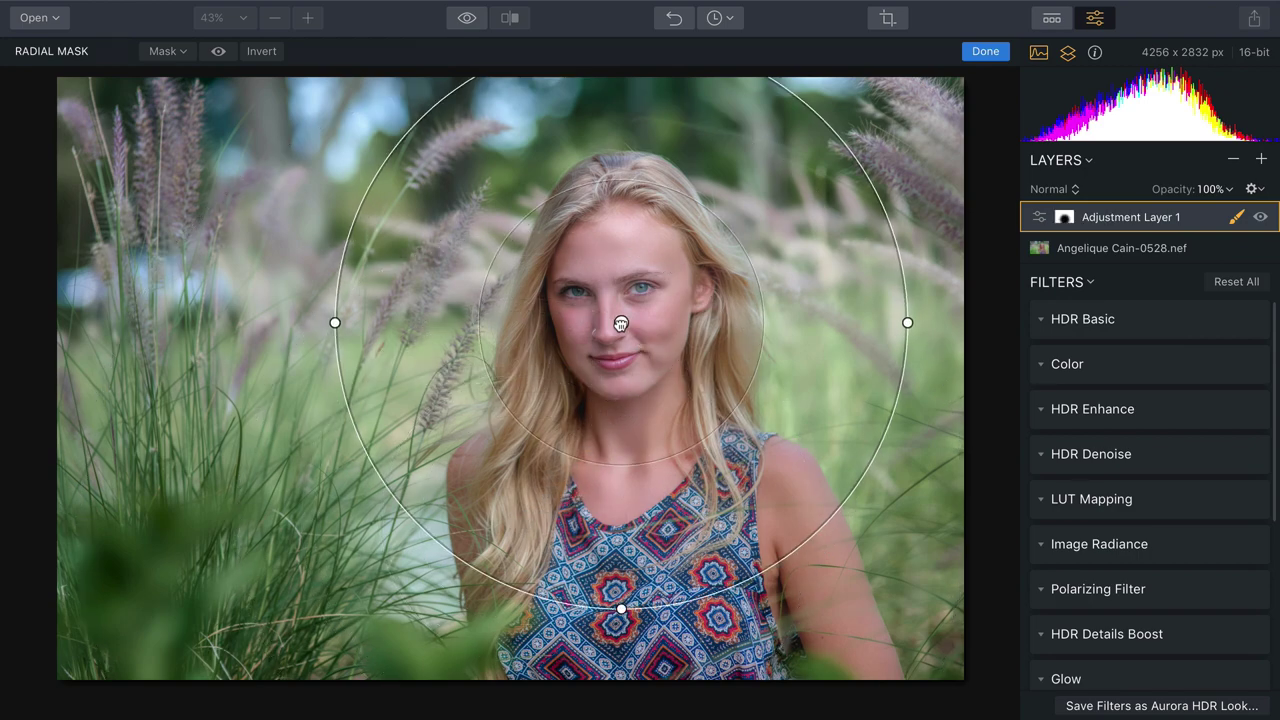
Step: Show the mask overlay, reshape the radial mask into a tall oval around the woman's head and chest, and finish editing the mask
{"action": "left_click", "coordinate": [218, 54]}
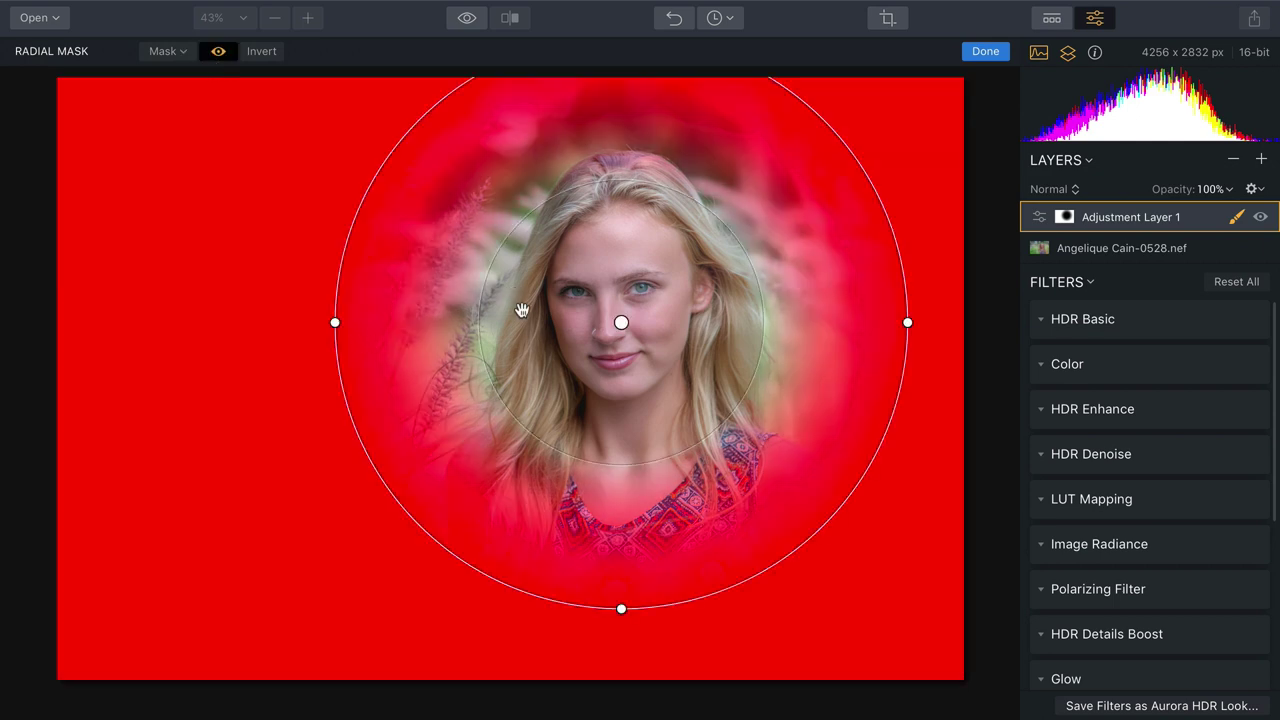
{"action": "left_click_drag", "start_coordinate": [491, 323], "coordinate": [520, 323]}
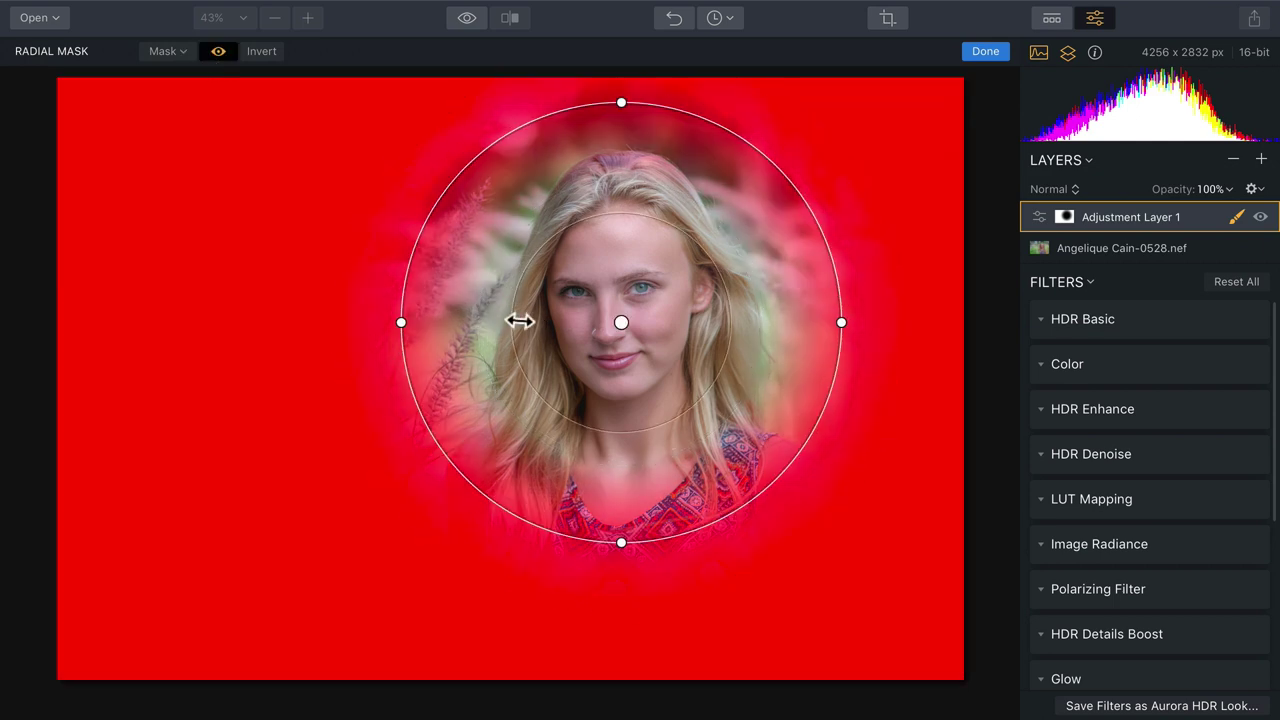
{"action": "left_click_drag", "start_coordinate": [848, 323], "coordinate": [866, 323]}
{"action": "left_click_drag", "start_coordinate": [632, 550], "coordinate": [620, 676]}
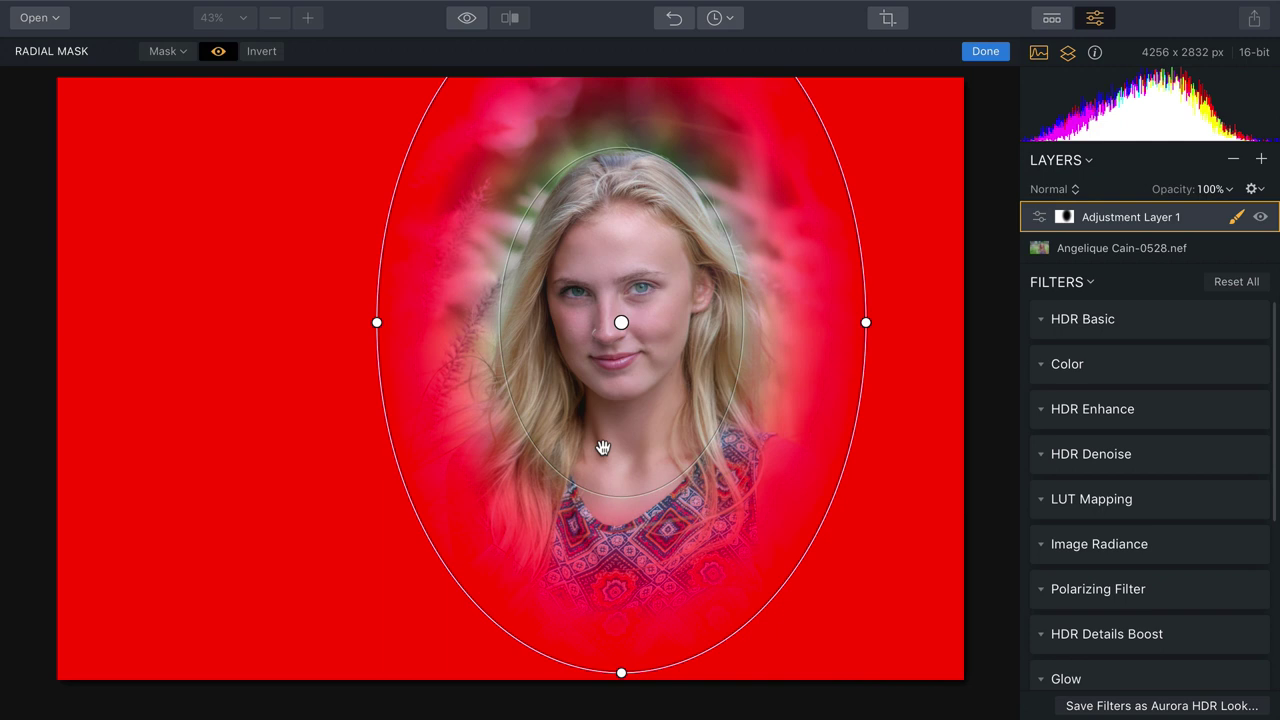
{"action": "left_click_drag", "start_coordinate": [866, 338], "coordinate": [897, 340]}
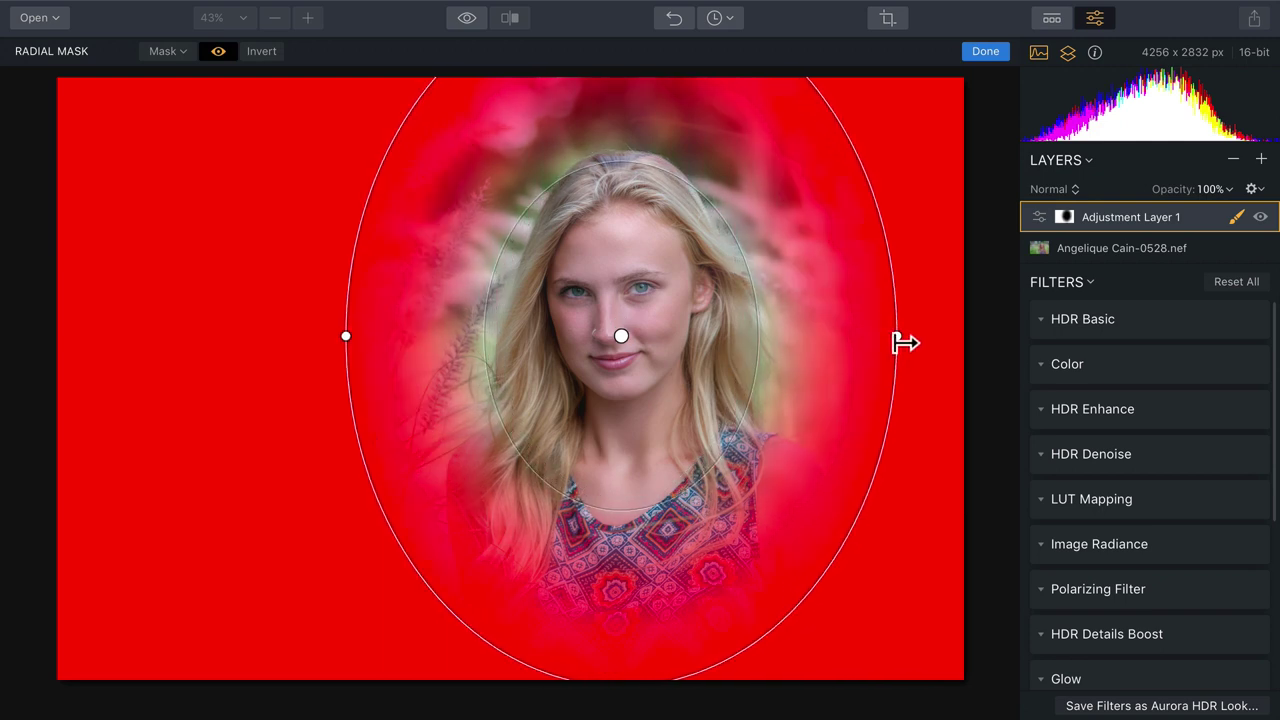
{"action": "left_click", "coordinate": [976, 51]}
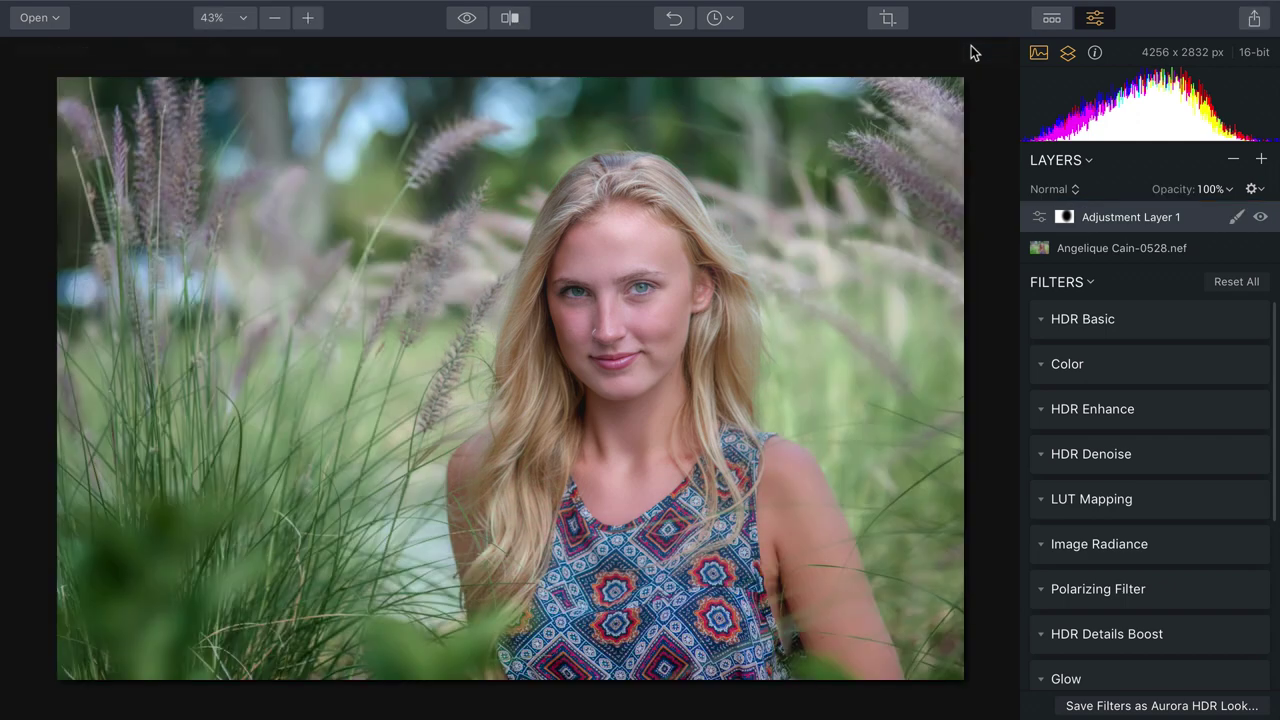
Step: Set the adjustment layer's HDR Basic Smart Tone to -48 and Contrast to 20
{"action": "left_click", "coordinate": [1038, 327]}
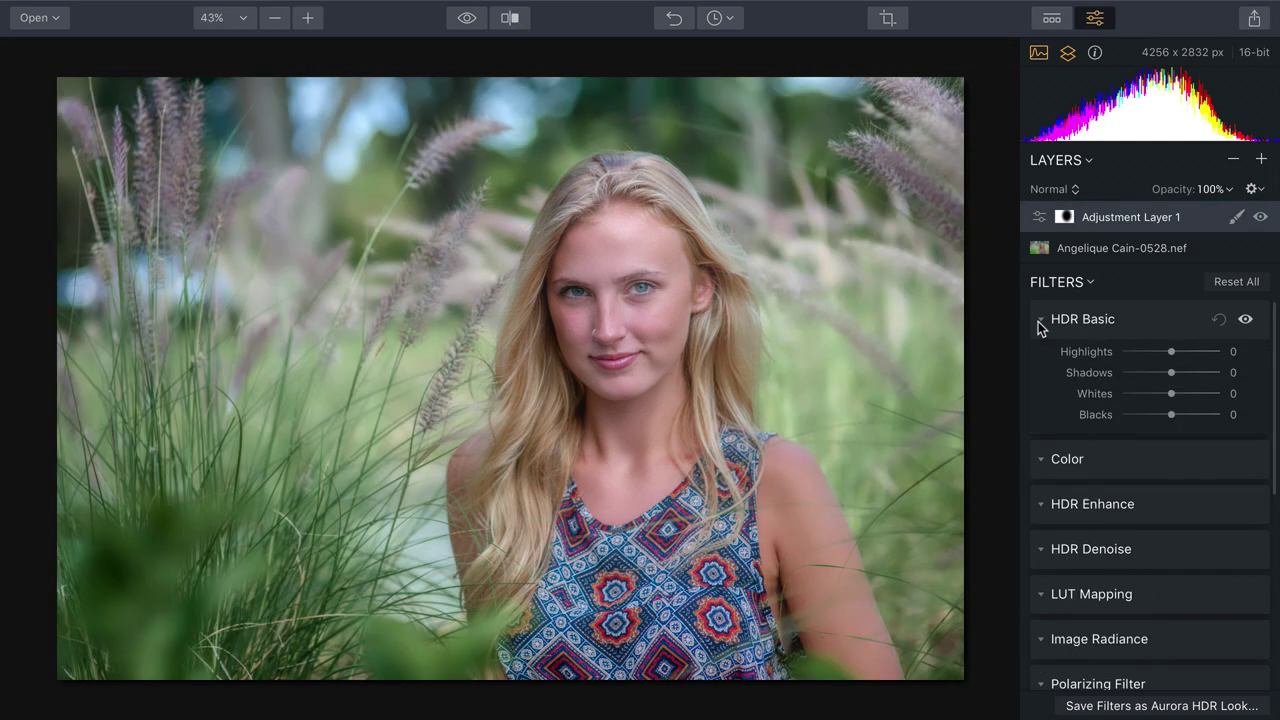
{"action": "left_click_drag", "start_coordinate": [1169, 491], "coordinate": [1140, 503]}
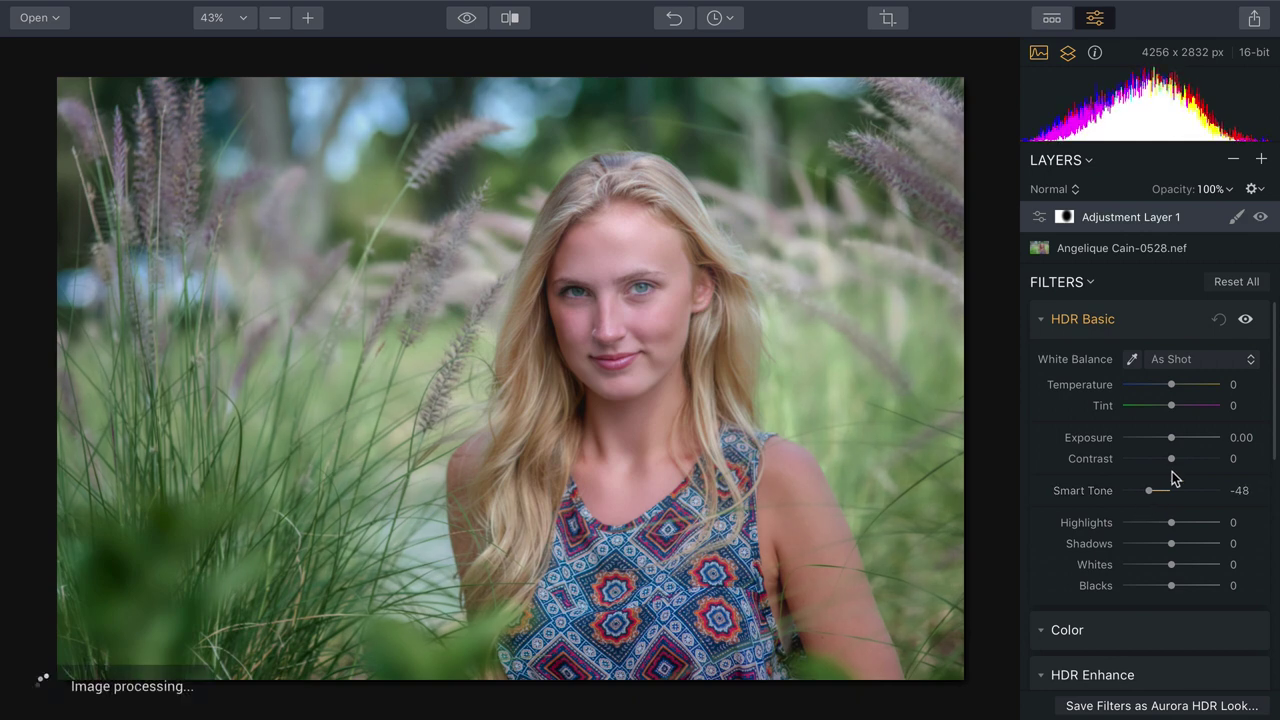
{"action": "left_click_drag", "start_coordinate": [1174, 457], "coordinate": [1184, 460]}
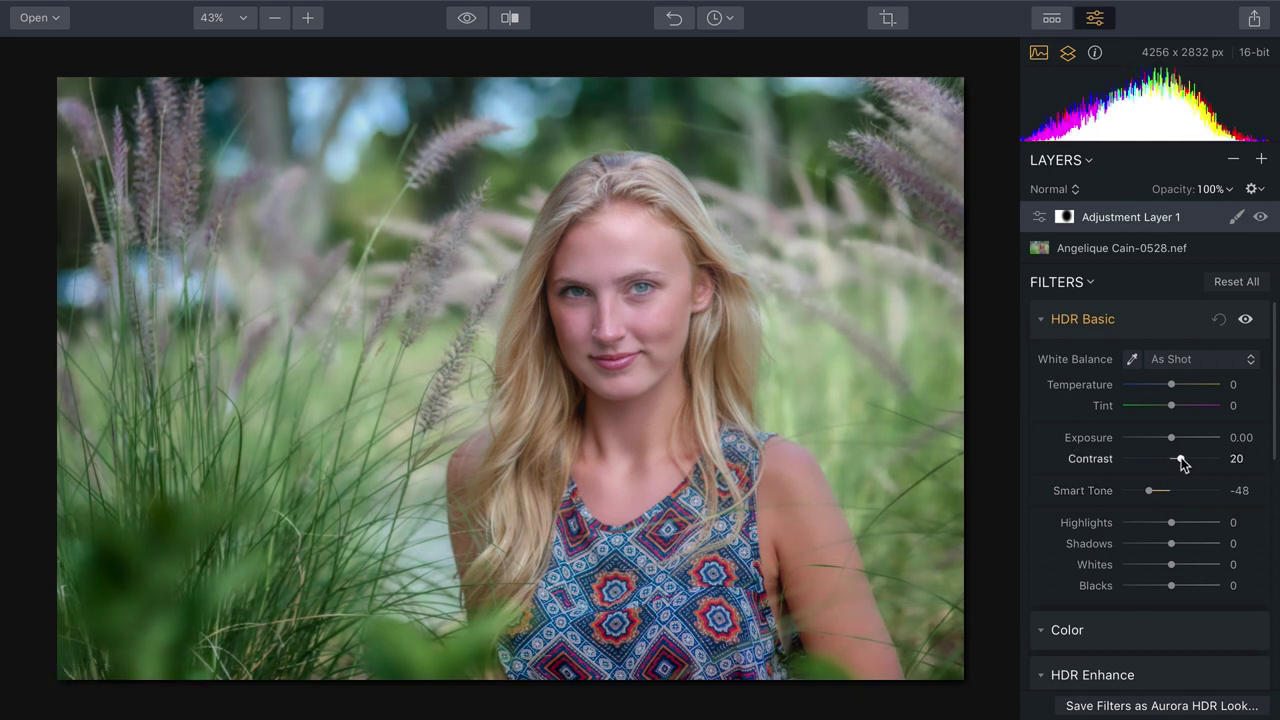
{"action": "left_click", "coordinate": [1042, 320]}
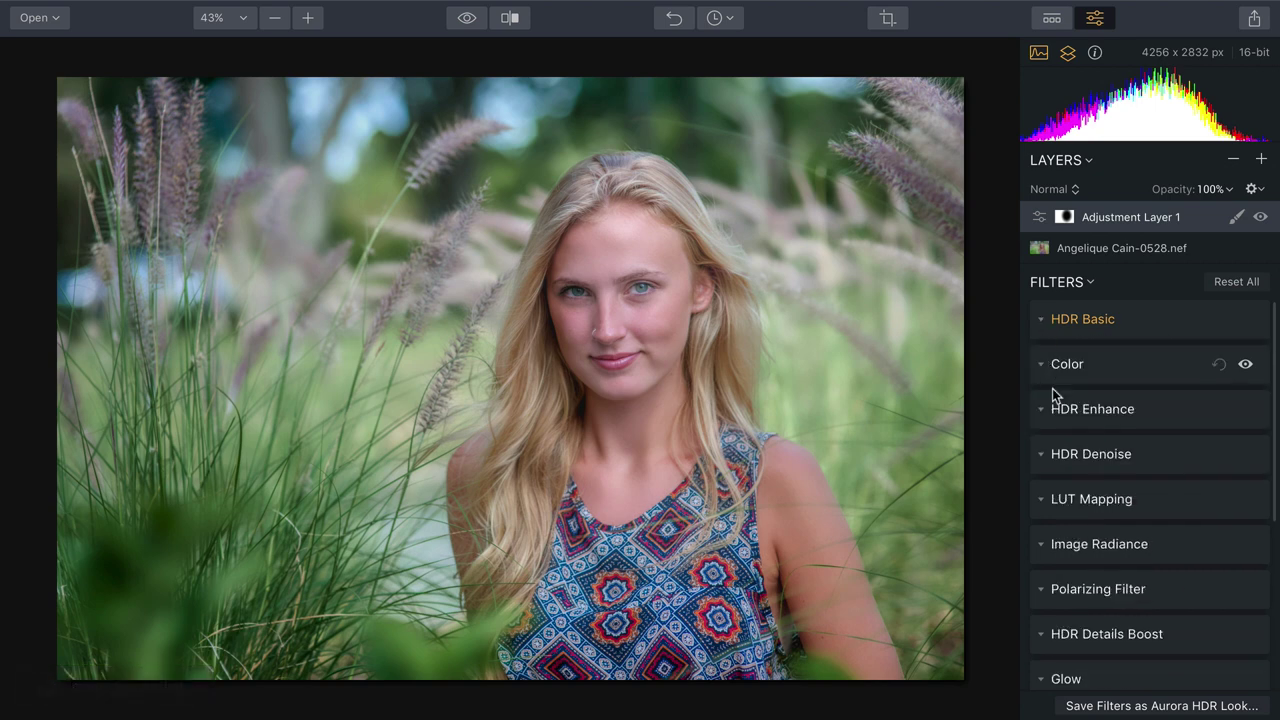
Step: Set the adjustment layer's HDR Smart Structure to 31 and HDR Clarity to 23, and toggle the layer's visibility to compare its effect
{"action": "left_click", "coordinate": [1041, 409]}
{"action": "left_click_drag", "start_coordinate": [1161, 521], "coordinate": [1153, 520]}
{"action": "left_click_drag", "start_coordinate": [1148, 470], "coordinate": [1145, 468]}
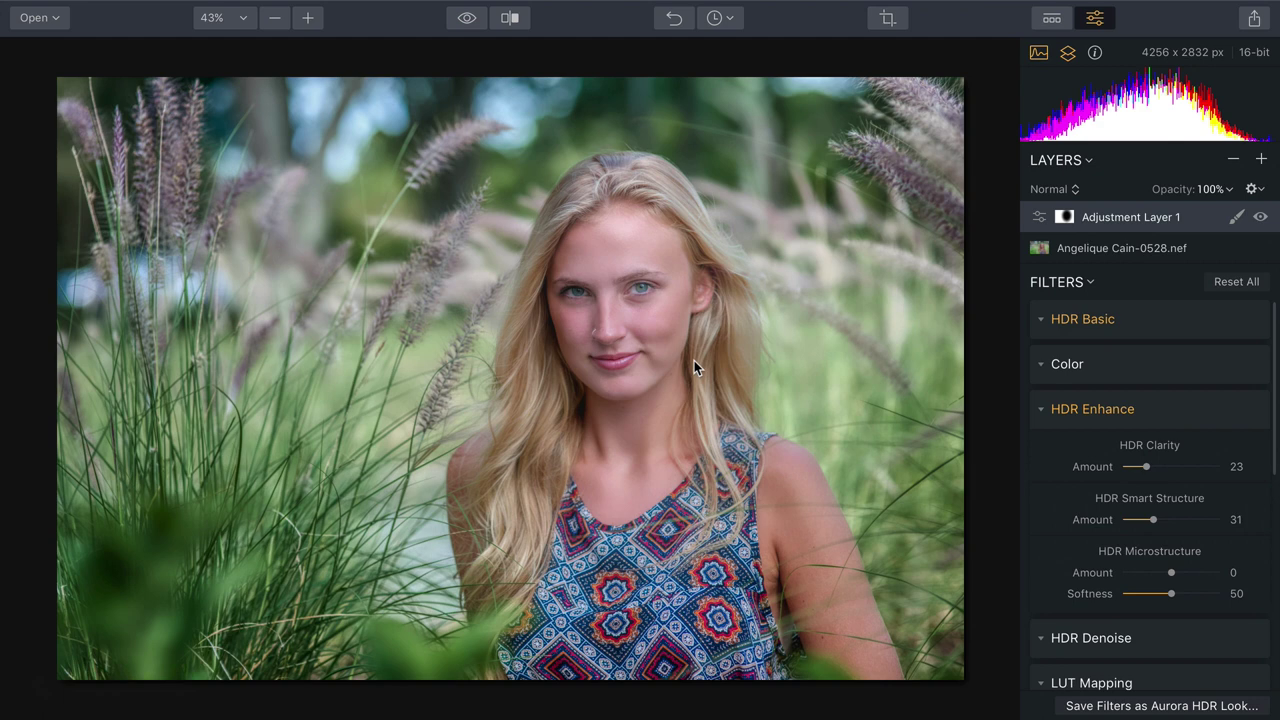
{"action": "left_click", "coordinate": [1260, 218]}
Step: Start cropping the portrait, examine the available aspect ratios, and leave the crop with its original framing
{"action": "left_click", "coordinate": [887, 18]}
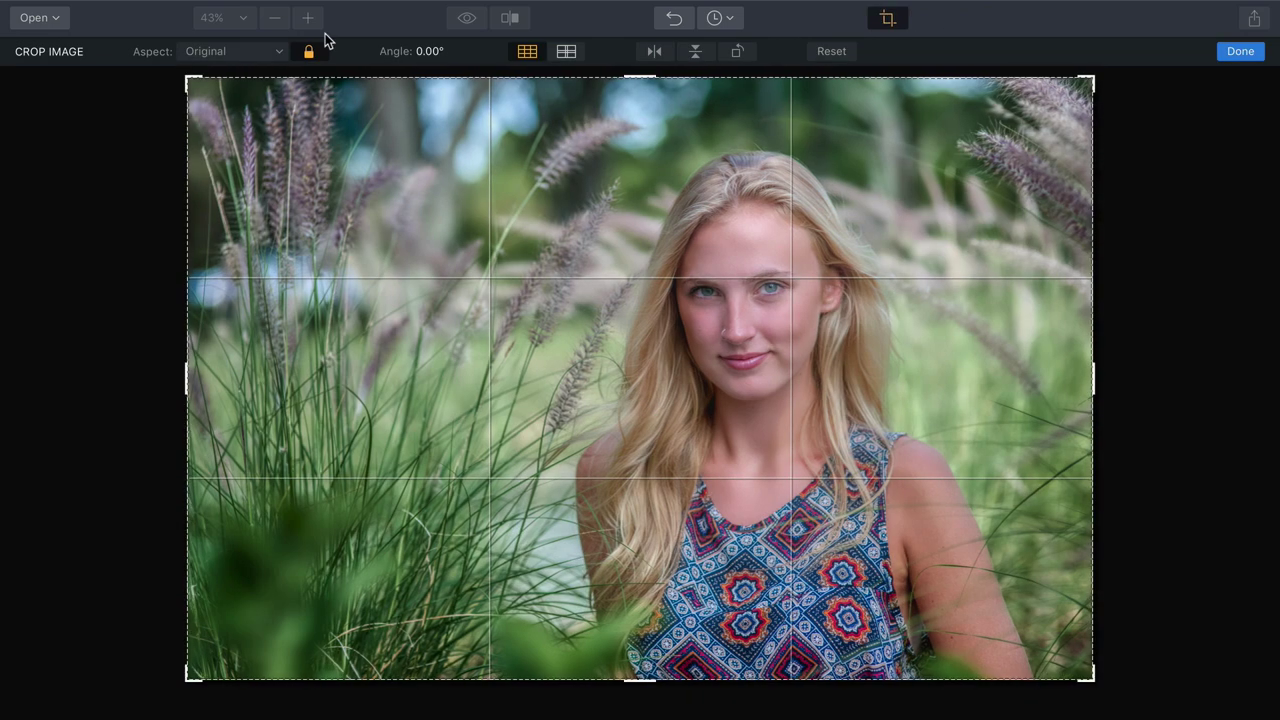
{"action": "left_click", "coordinate": [278, 52]}
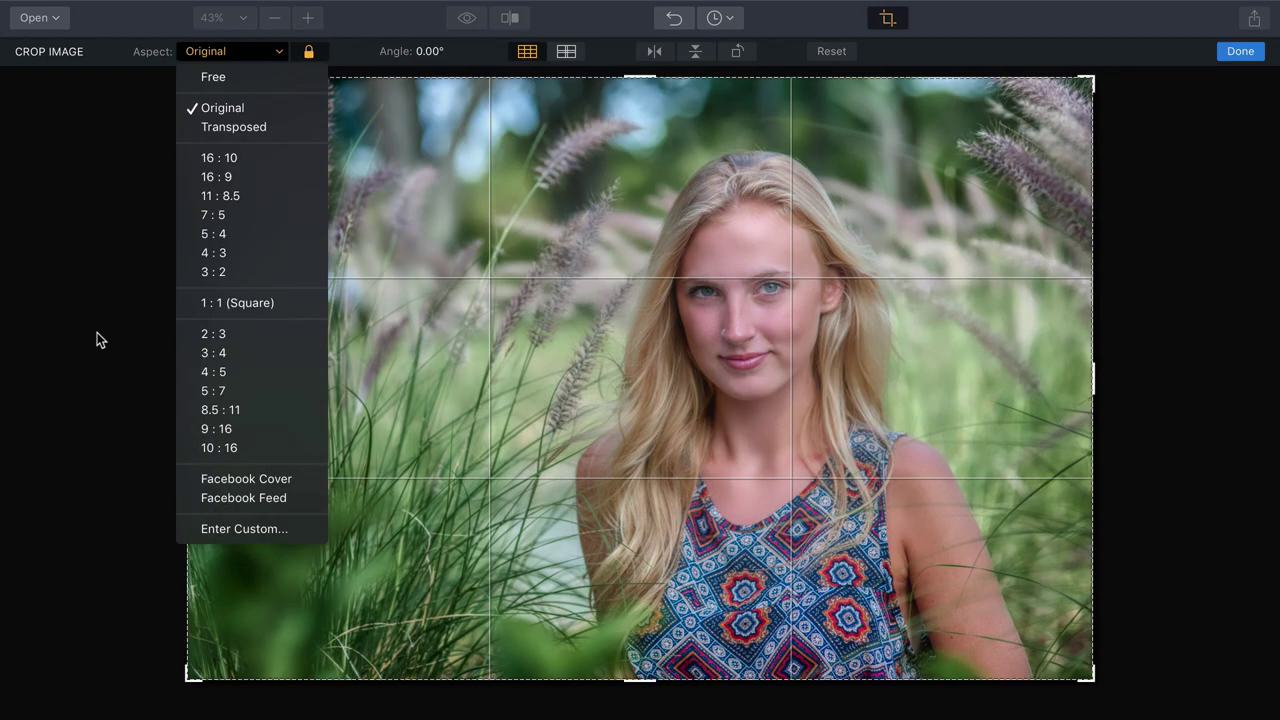
{"action": "left_click", "coordinate": [115, 416]}
{"action": "left_click", "coordinate": [1241, 51]}
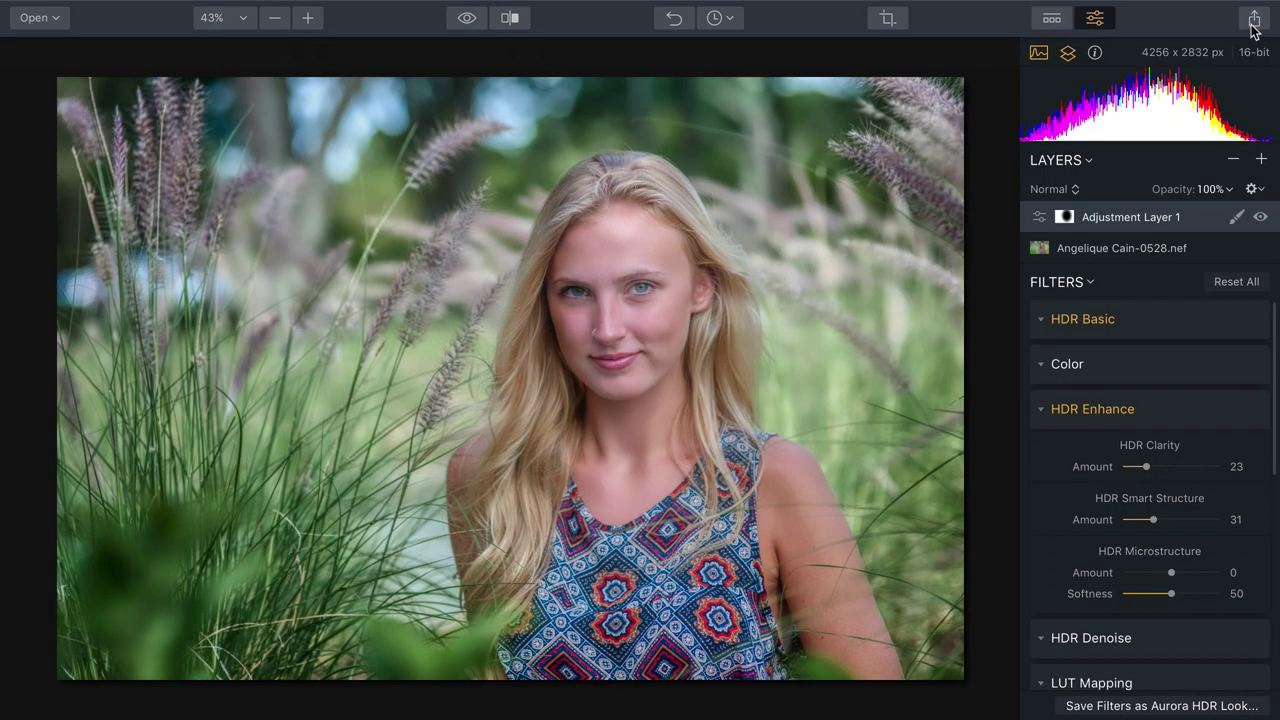
Step: Examine the sharing options and the export settings for file format and color space, and cancel the export
{"action": "left_click", "coordinate": [1252, 26]}
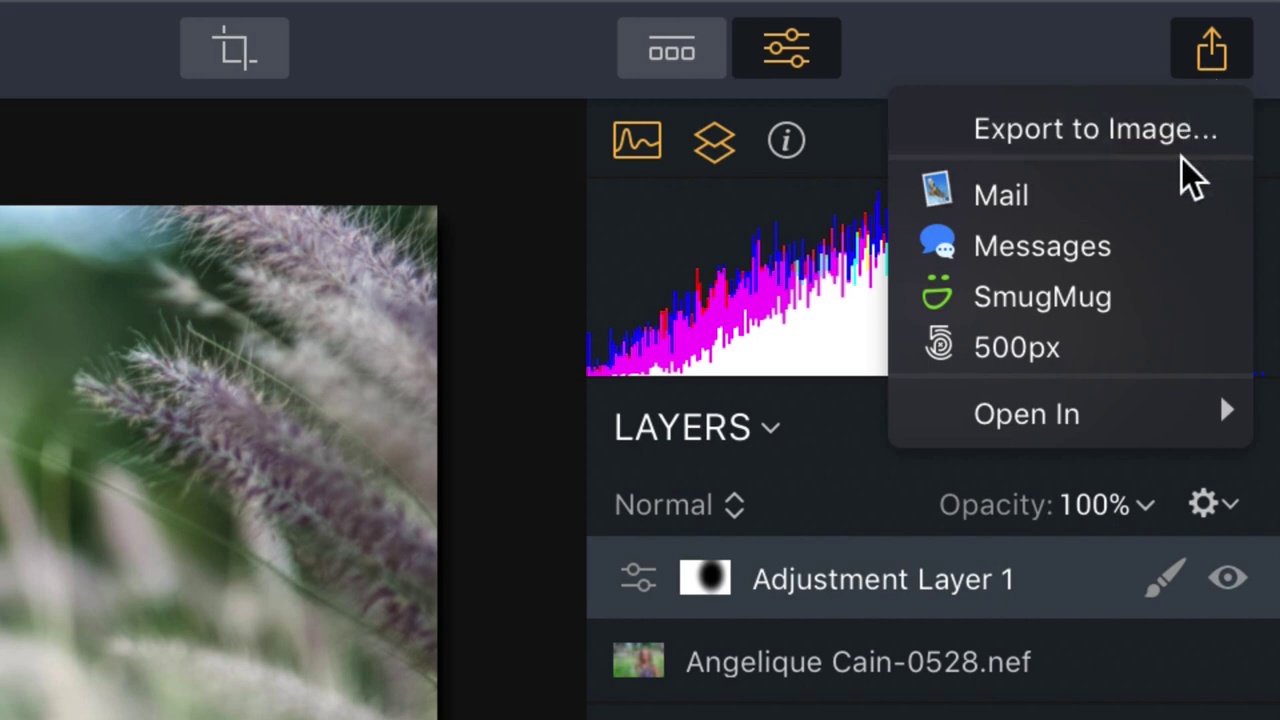
{"action": "mouse_move", "coordinate": [1190, 418]}
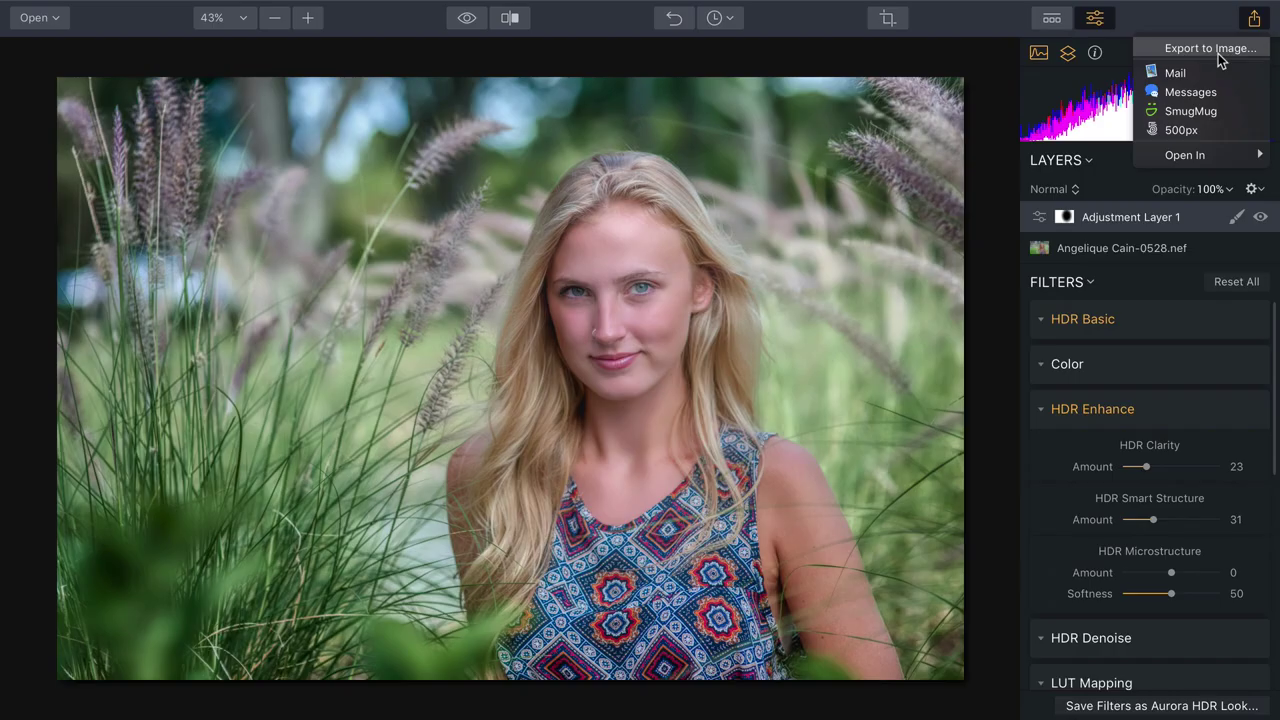
{"action": "left_click", "coordinate": [1111, 130]}
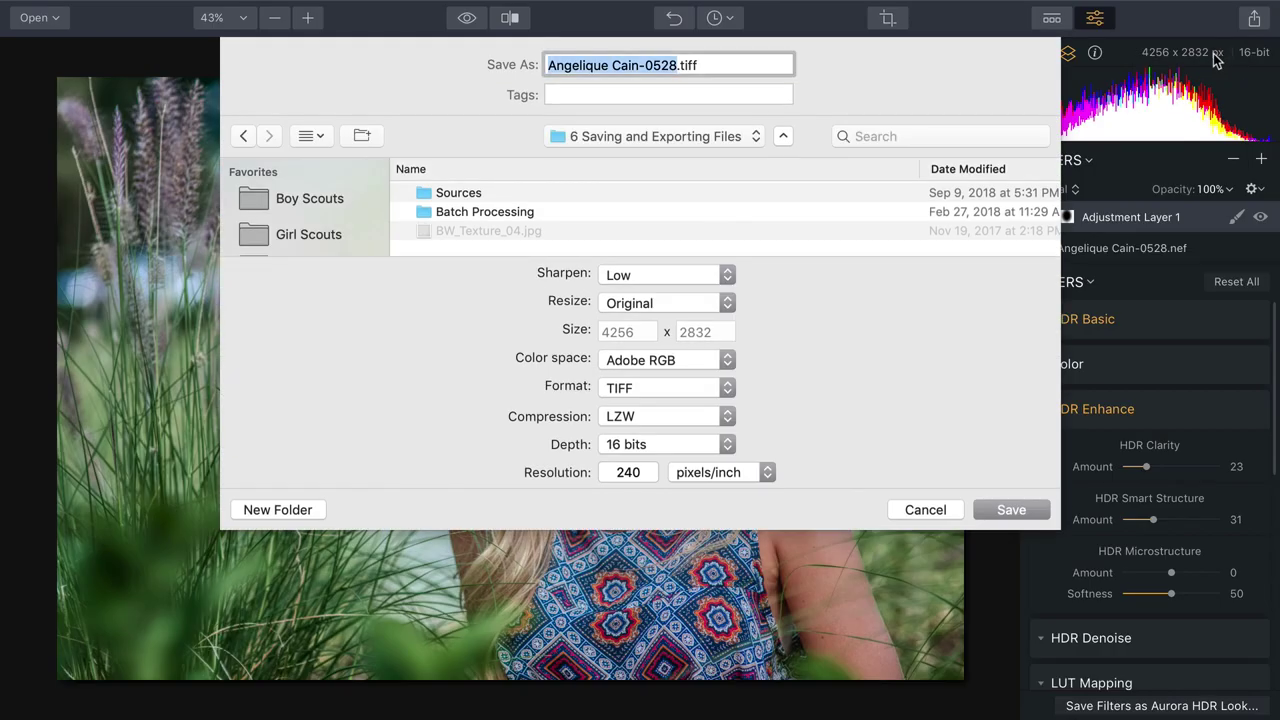
{"action": "left_click", "coordinate": [688, 387]}
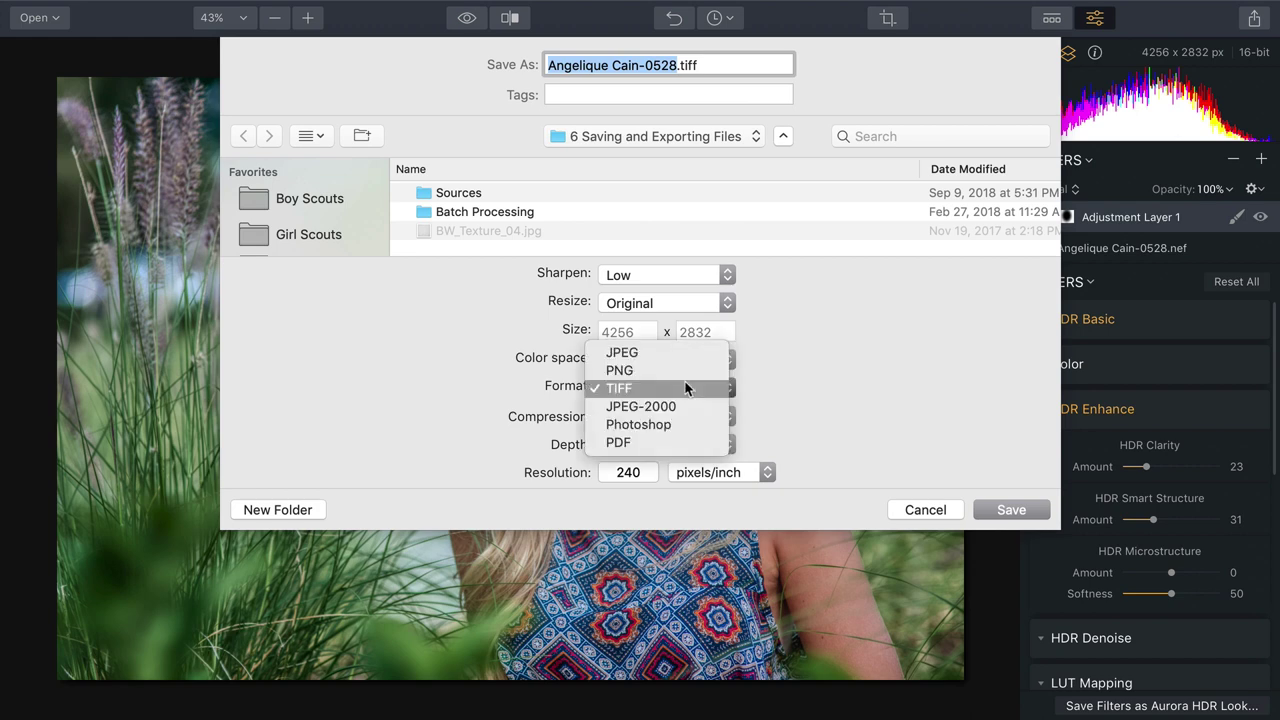
{"action": "left_click", "coordinate": [773, 394]}
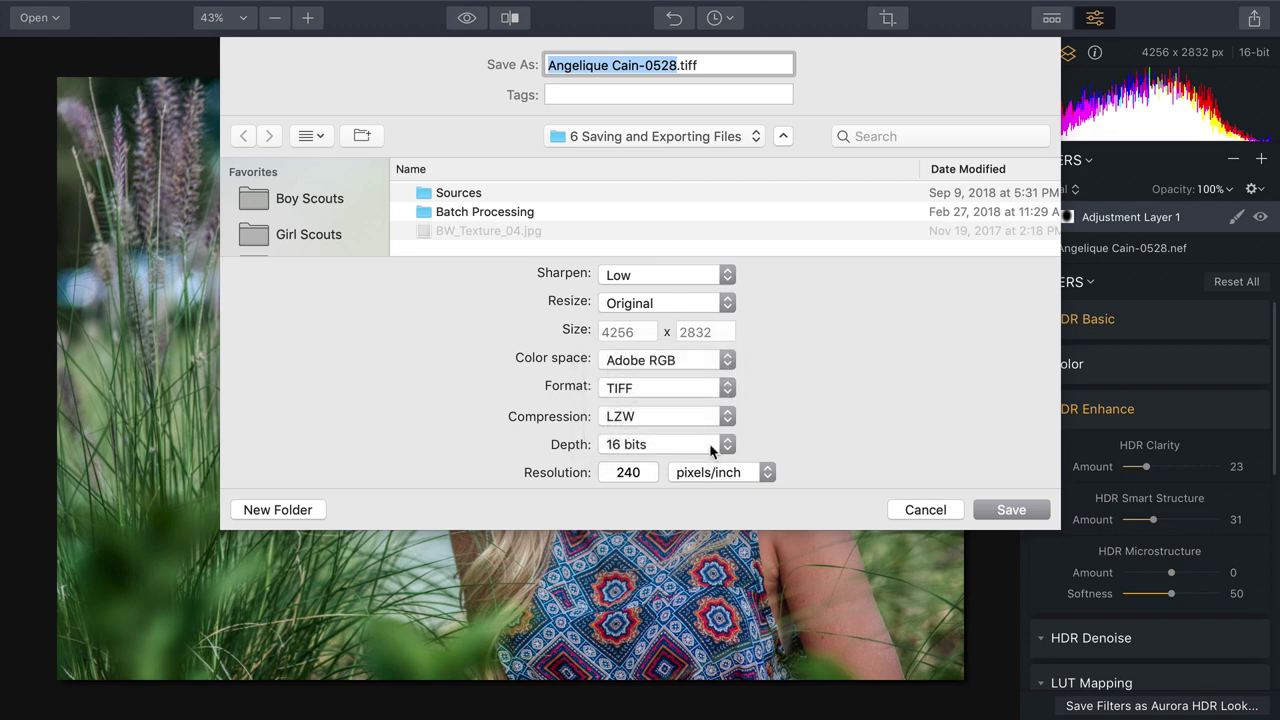
{"action": "left_click", "coordinate": [696, 360]}
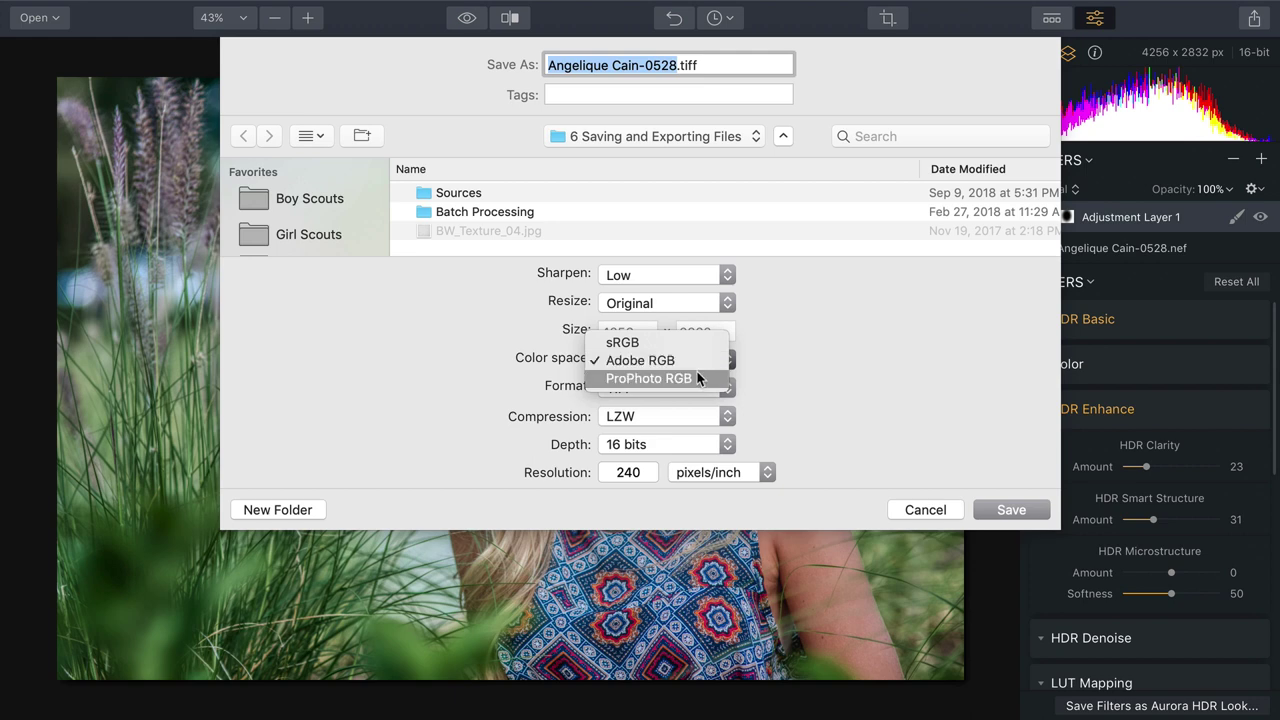
{"action": "left_click", "coordinate": [884, 442]}
{"action": "left_click", "coordinate": [918, 510]}
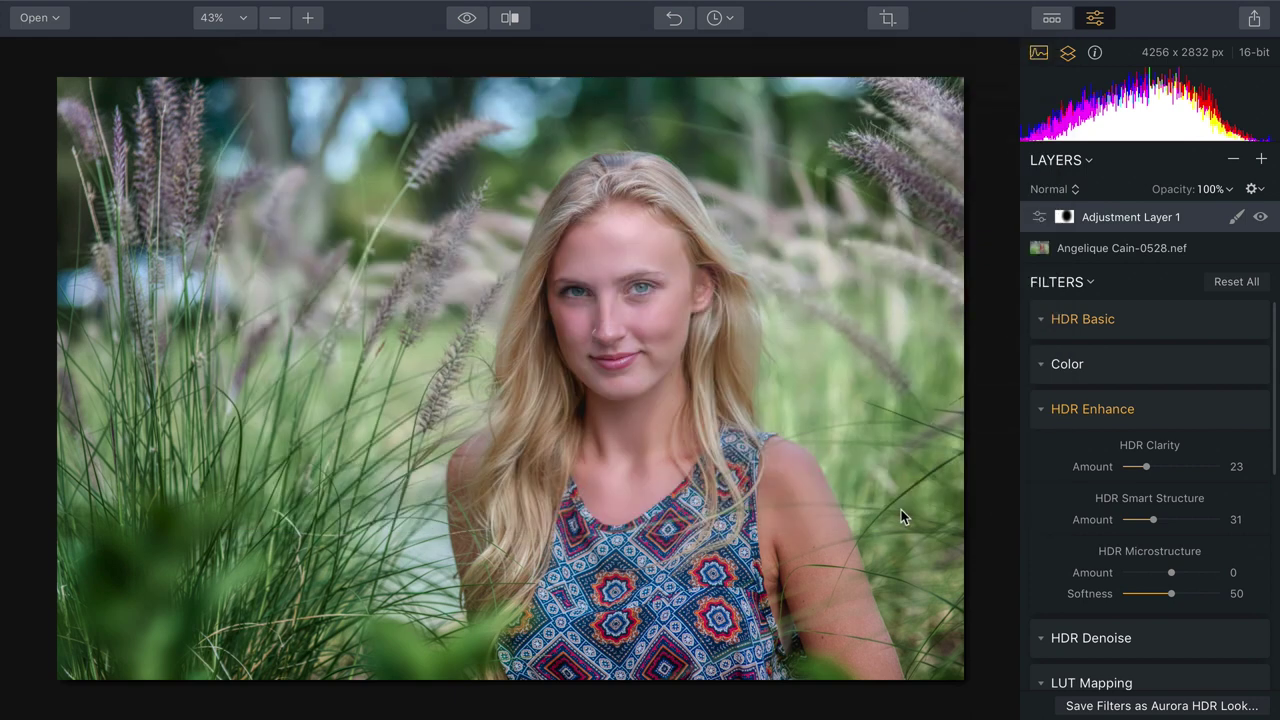
Step: Compare the portrait with its original, using the quick preview and a sliding before/after split across the photo
{"action": "left_click", "coordinate": [466, 20]}
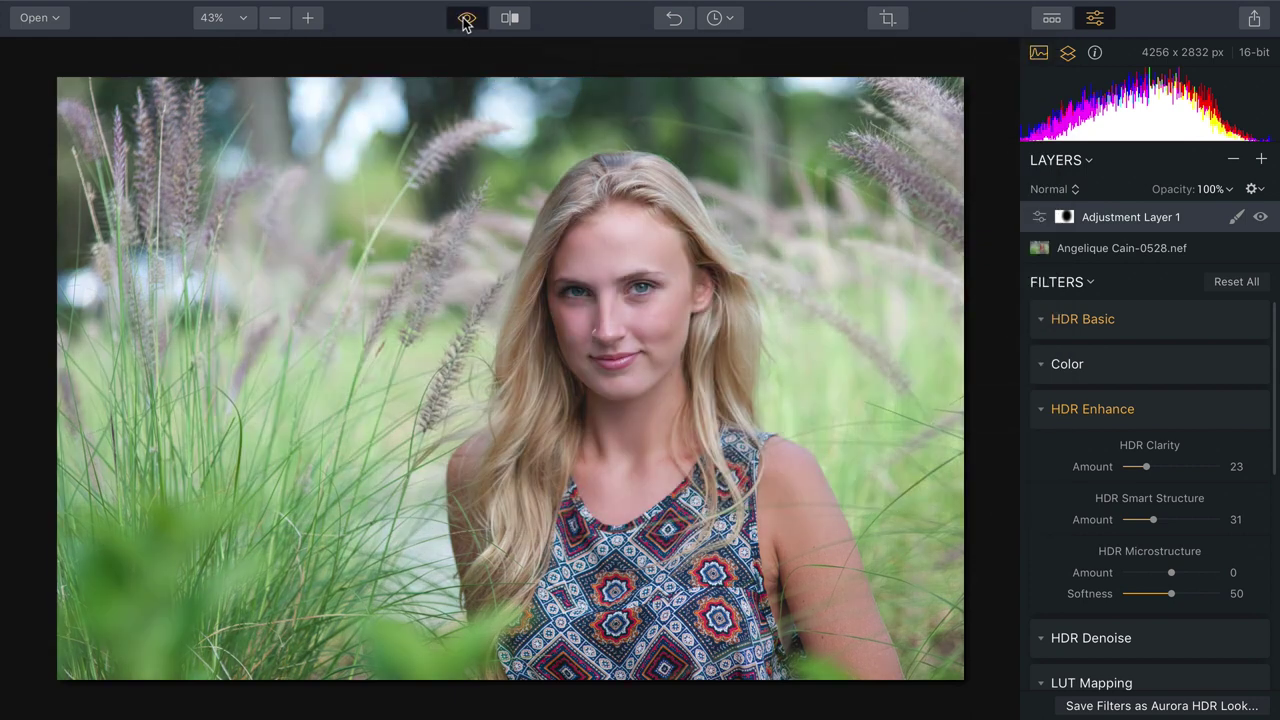
{"action": "left_click", "coordinate": [466, 20]}
{"action": "left_click", "coordinate": [510, 18]}
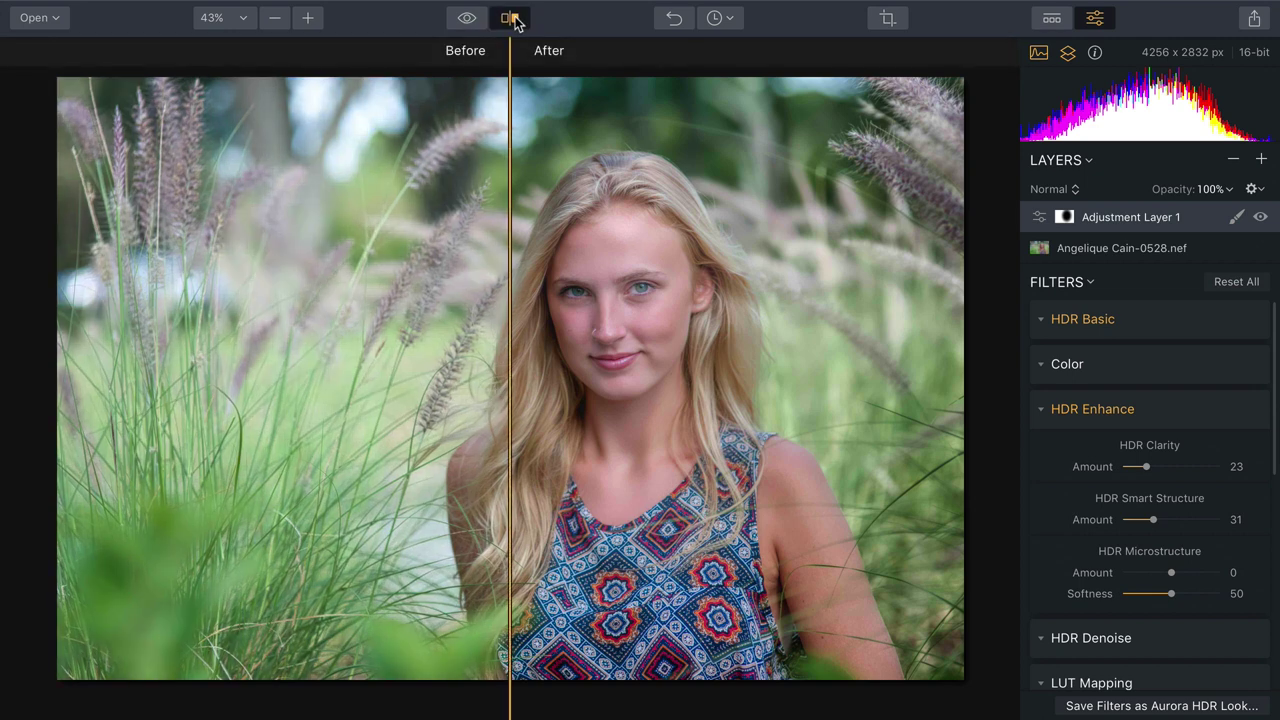
{"action": "left_click_drag", "start_coordinate": [508, 129], "coordinate": [103, 49]}
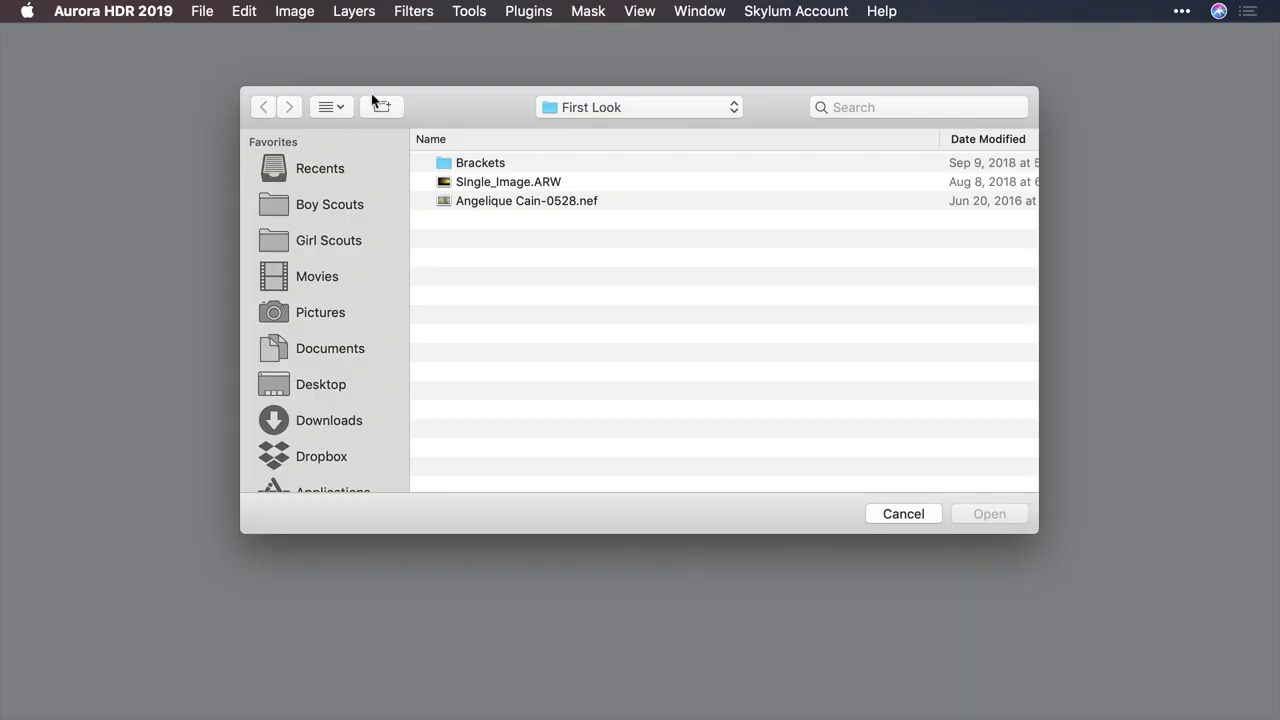
Step: Open all five bracketed DNG exposures from the Brackets folder
{"action": "double_click", "coordinate": [471, 165]}
{"action": "key", "text": "super+a"}
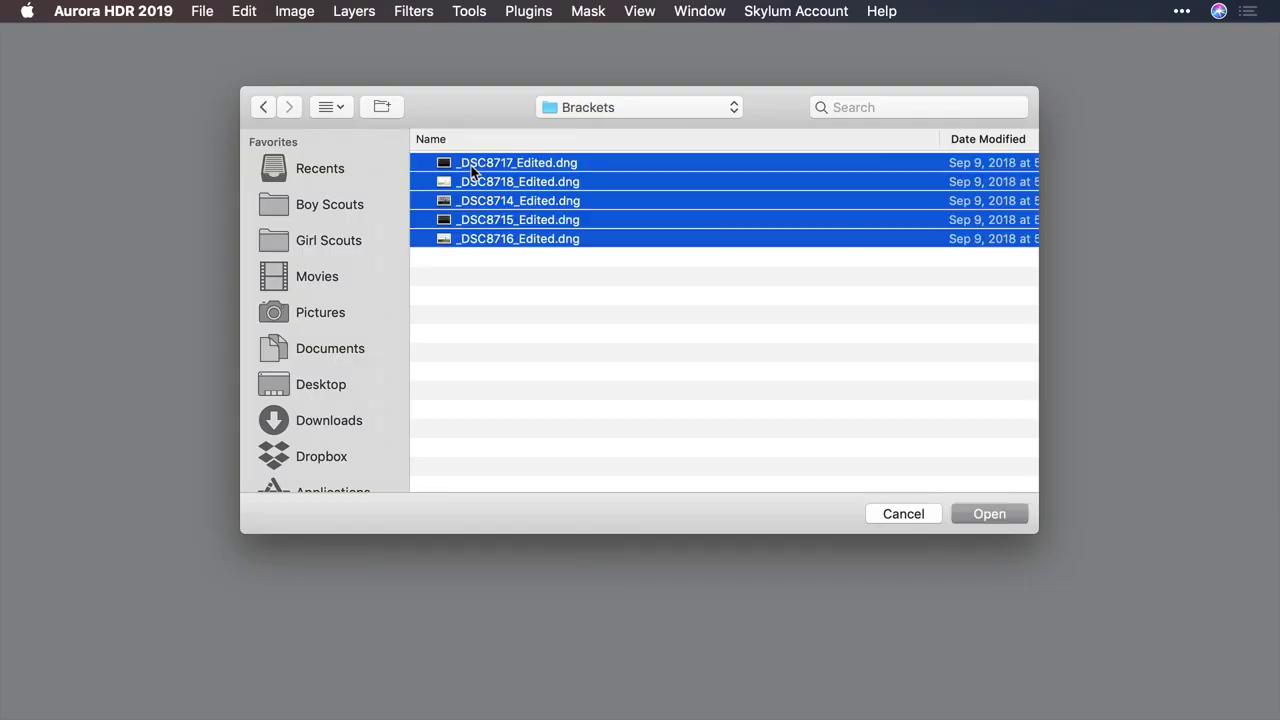
{"action": "key", "text": "Return"}
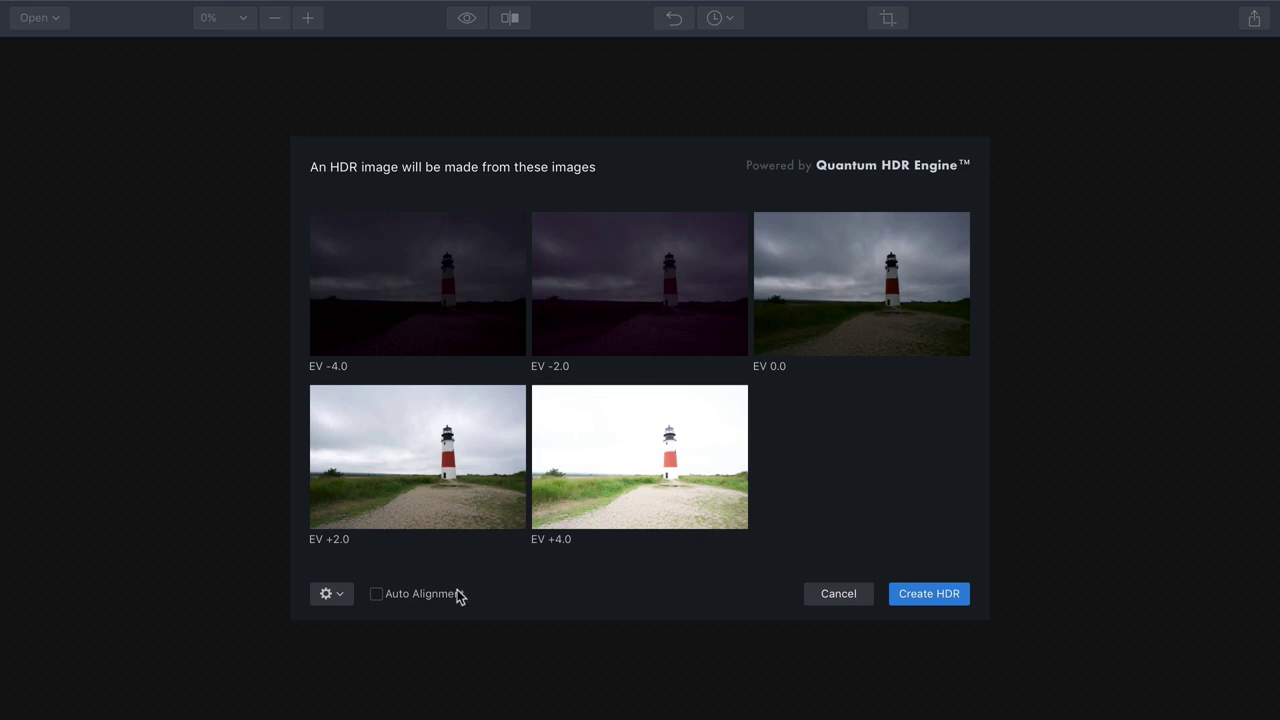
Step: Try the Auto Alignment and Ghost Reduction options for the bracket merge, and turn both off again
{"action": "left_click", "coordinate": [377, 595]}
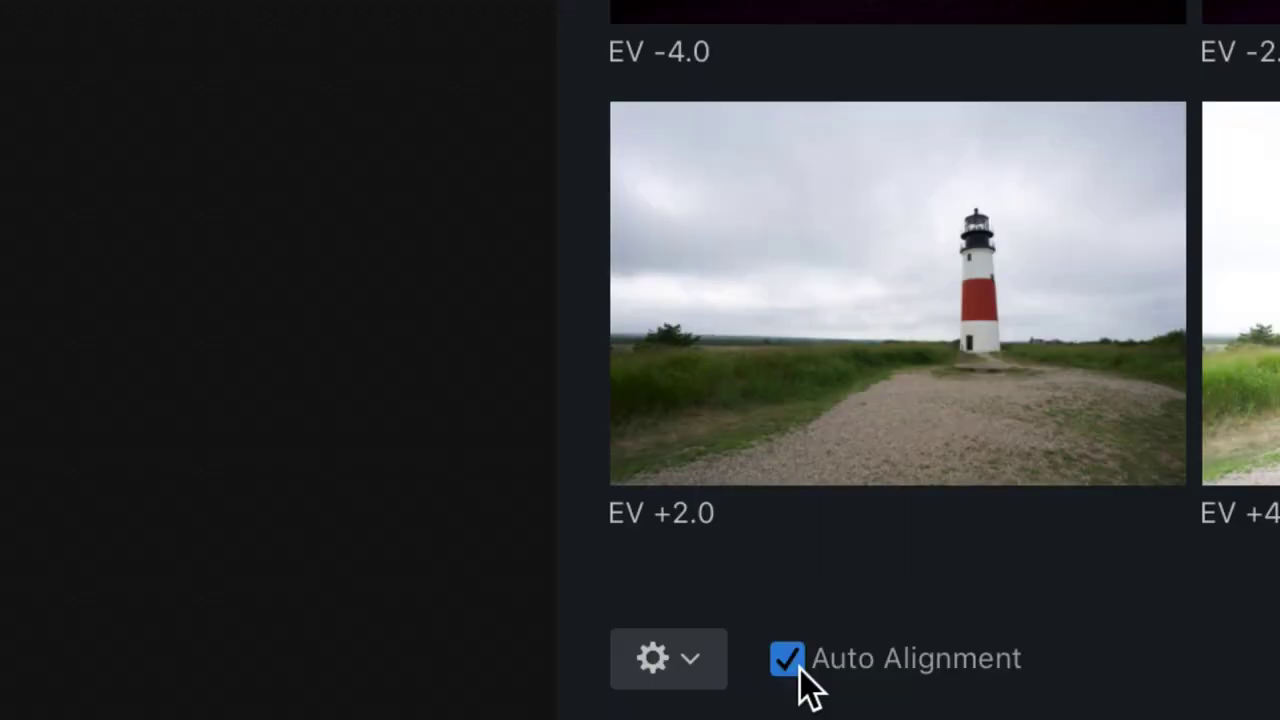
{"action": "left_click", "coordinate": [800, 669]}
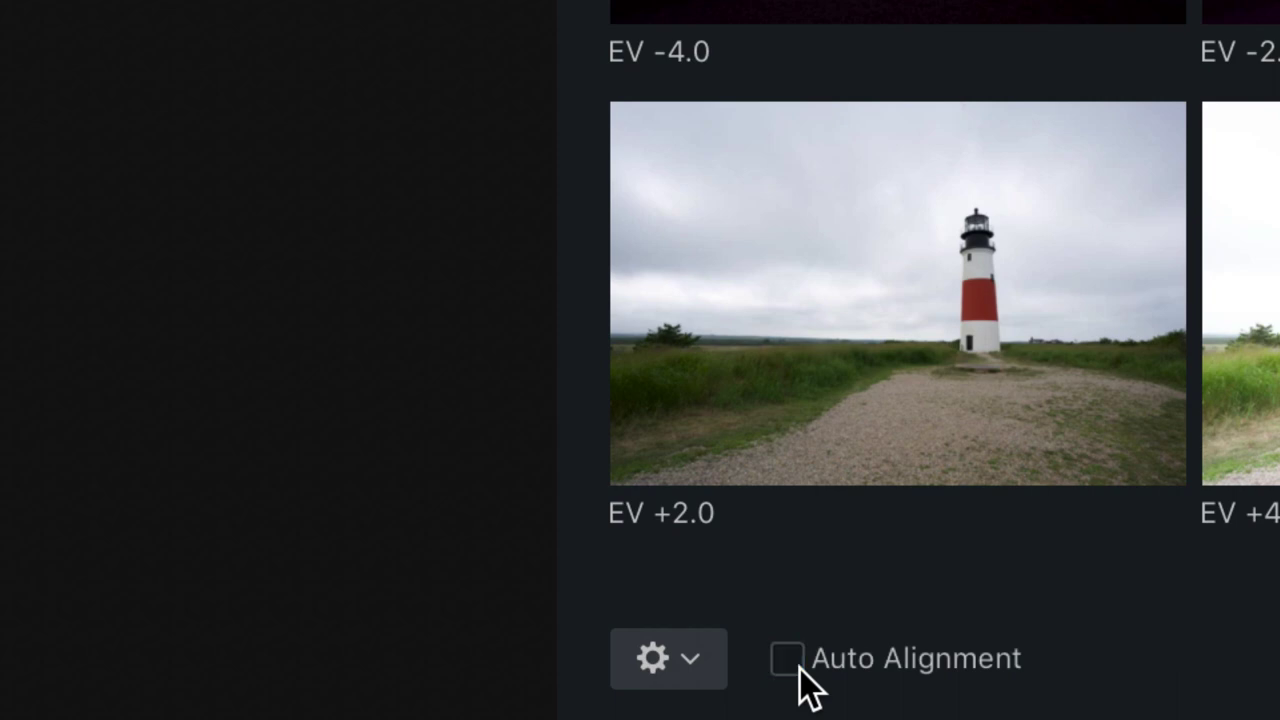
{"action": "left_click", "coordinate": [709, 663]}
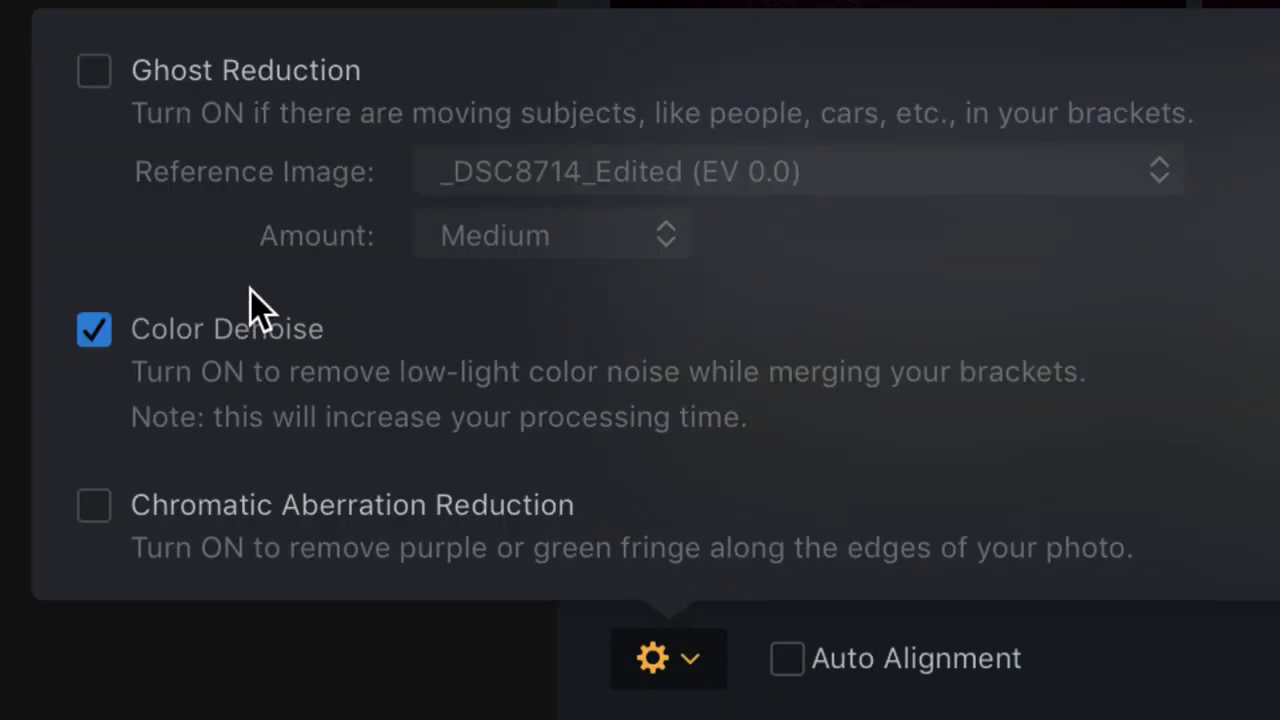
{"action": "left_click", "coordinate": [112, 75]}
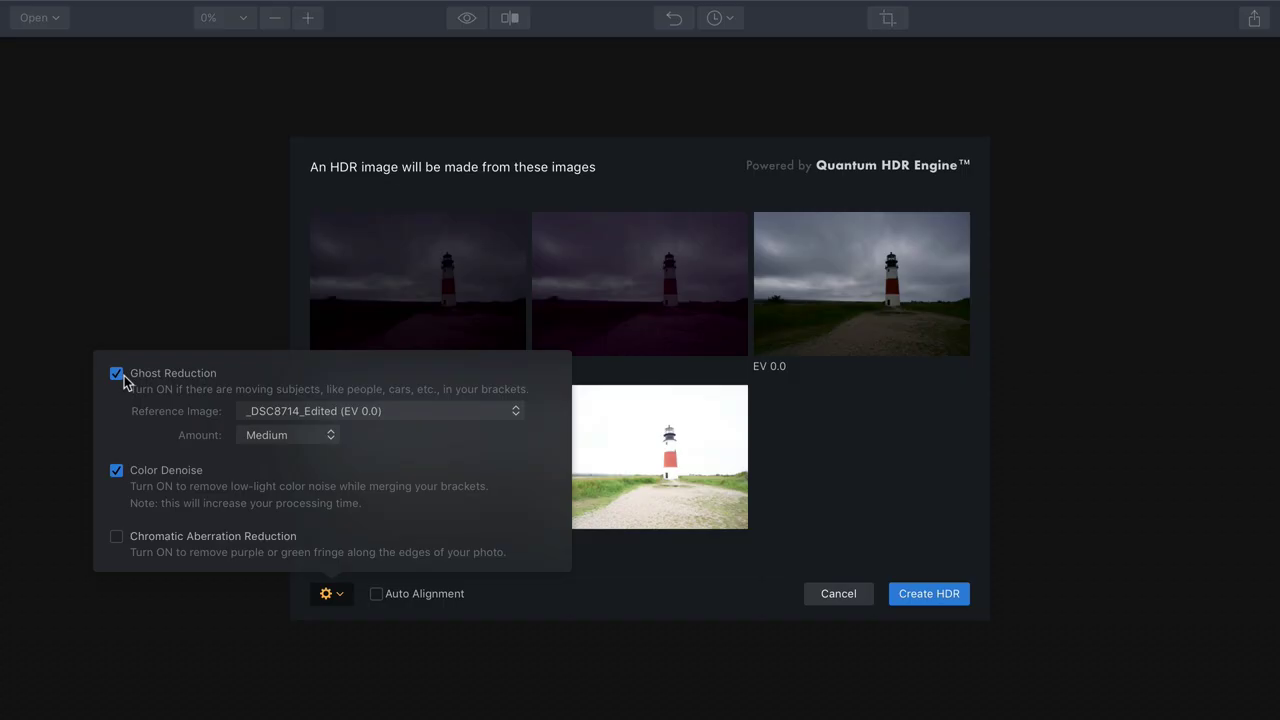
{"action": "left_click", "coordinate": [114, 76]}
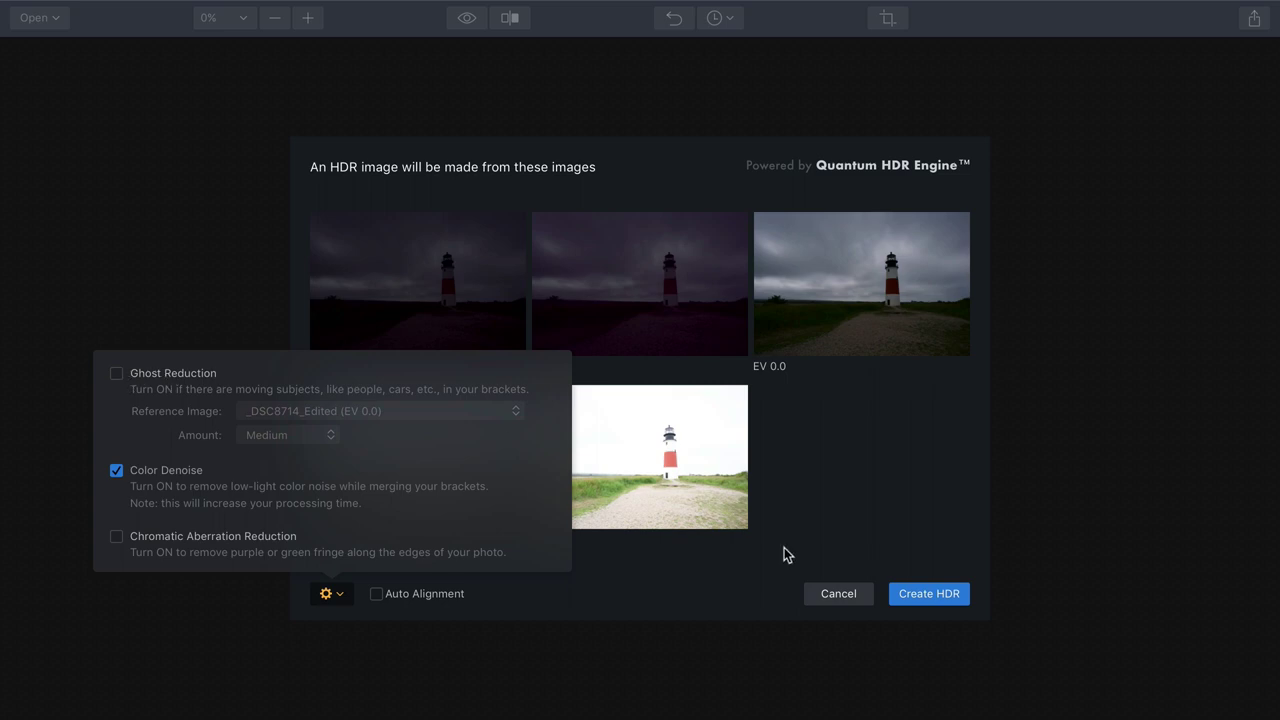
Step: Create the HDR image from the five lighthouse exposures with Color Denoise enabled
{"action": "left_click", "coordinate": [909, 546]}
{"action": "left_click", "coordinate": [932, 594]}
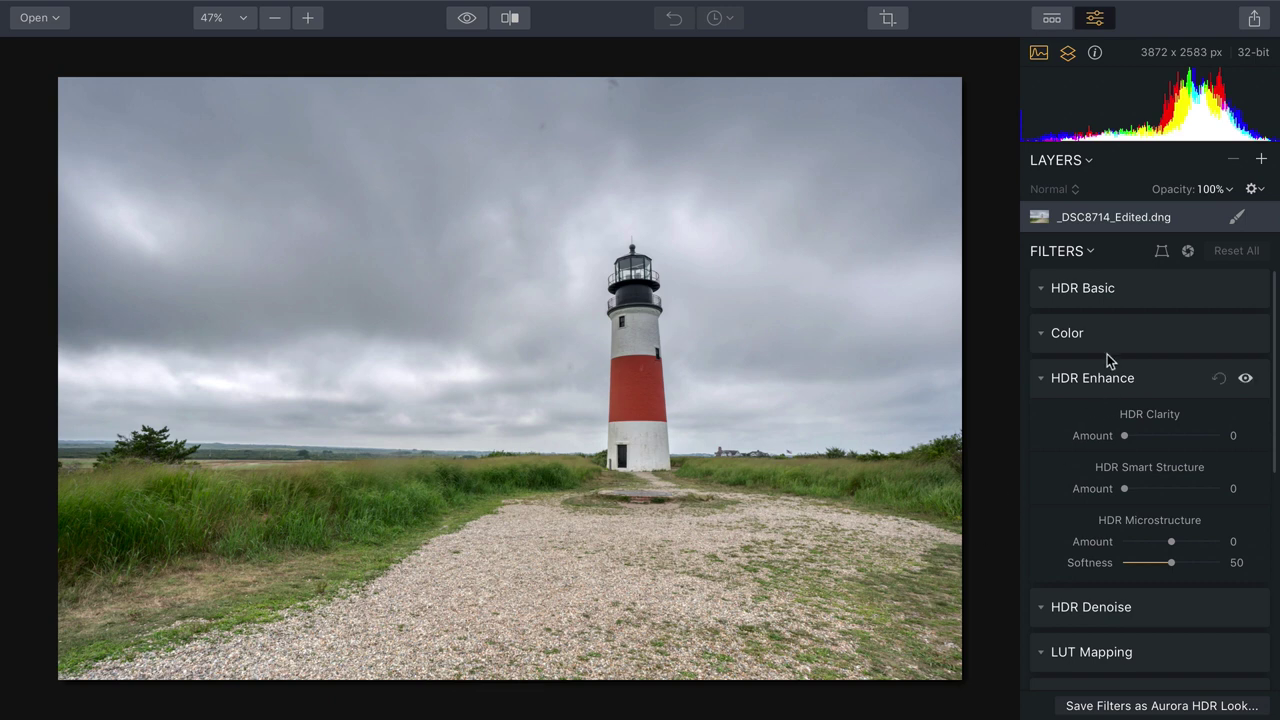
Step: Display the preset looks and switch to the Dramatic collection
{"action": "left_click", "coordinate": [1052, 20]}
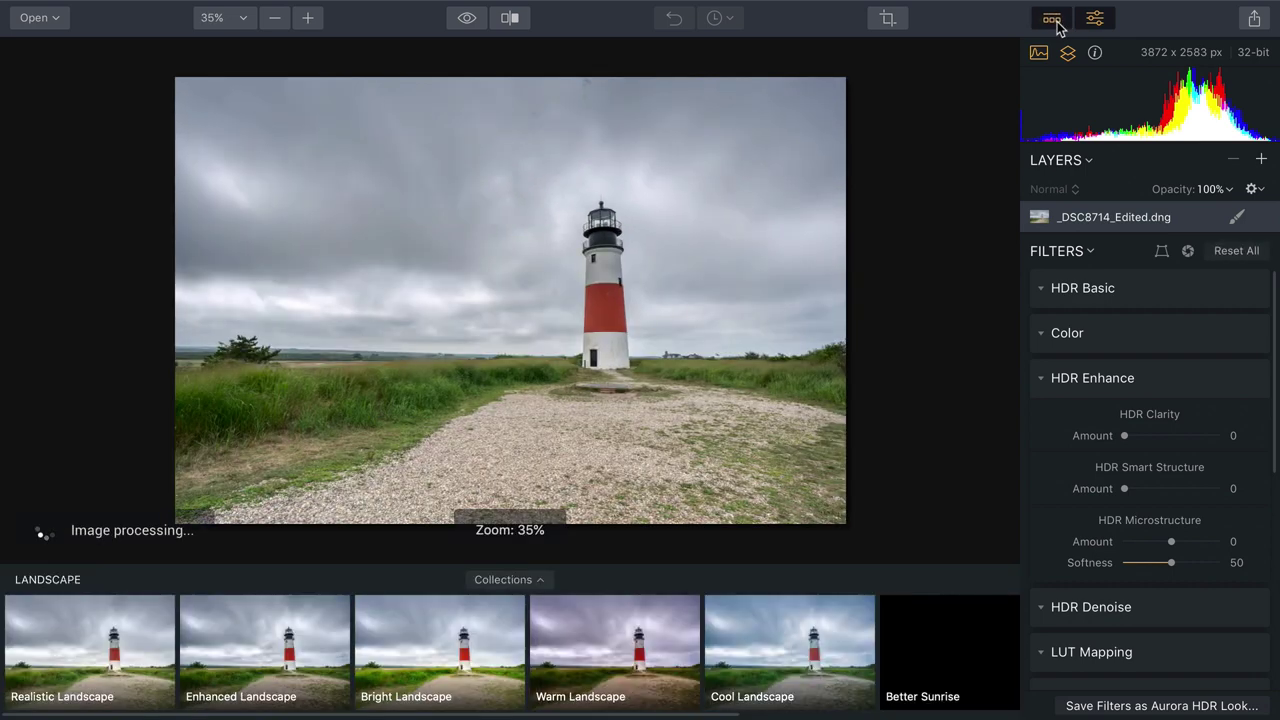
{"action": "left_click", "coordinate": [502, 585]}
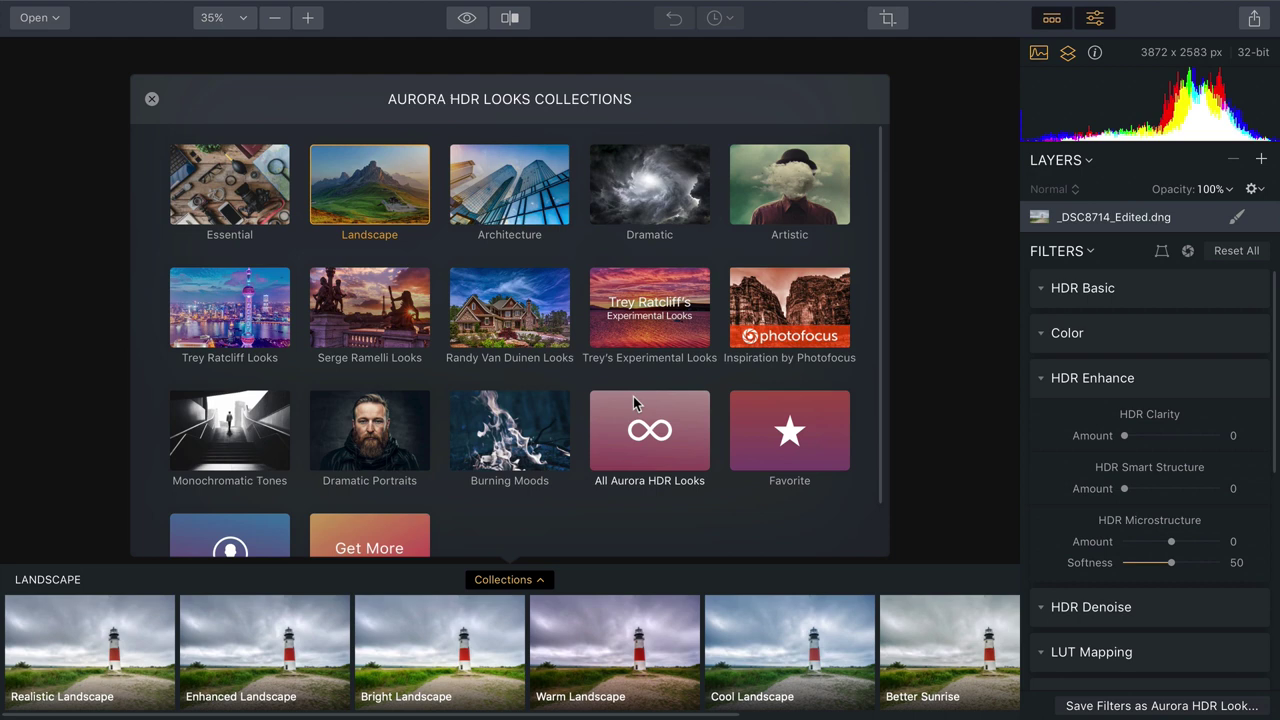
{"action": "left_click", "coordinate": [665, 229]}
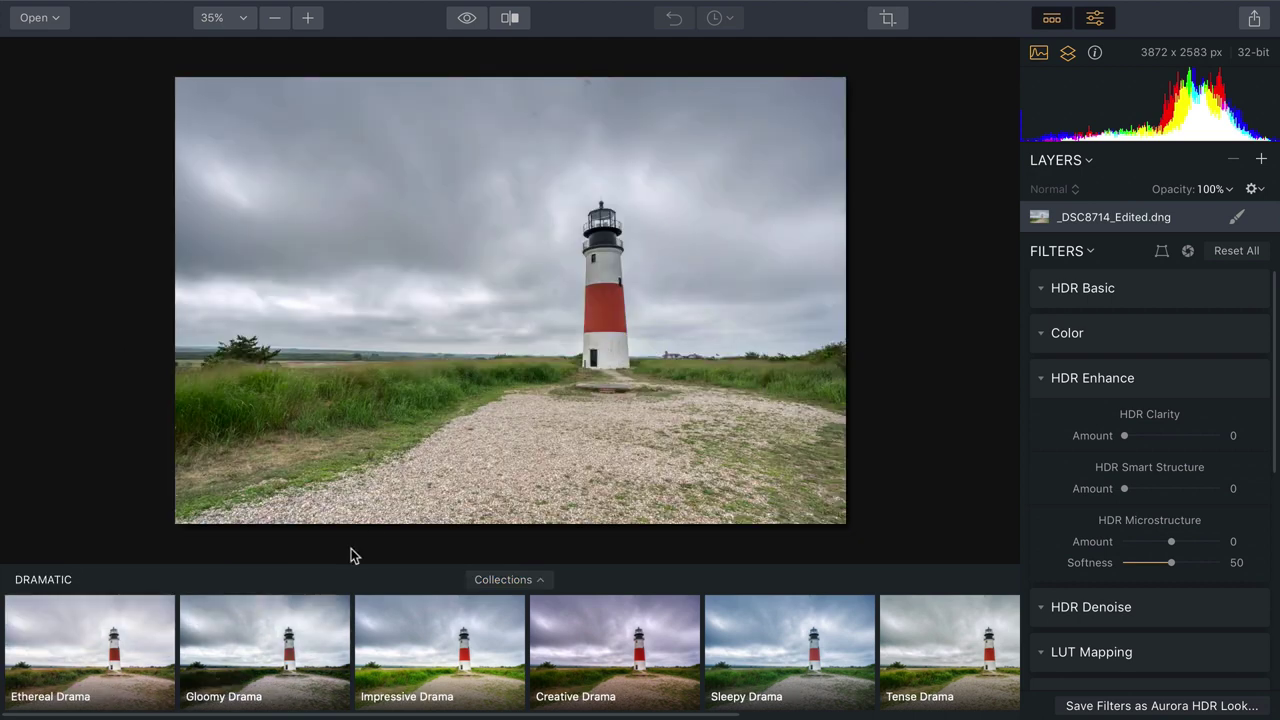
Step: Try the Ethereal, Gloomy, Impressive and Creative Drama looks on the lighthouse photo, and apply Sleepy Drama at amount 100
{"action": "left_click", "coordinate": [150, 652]}
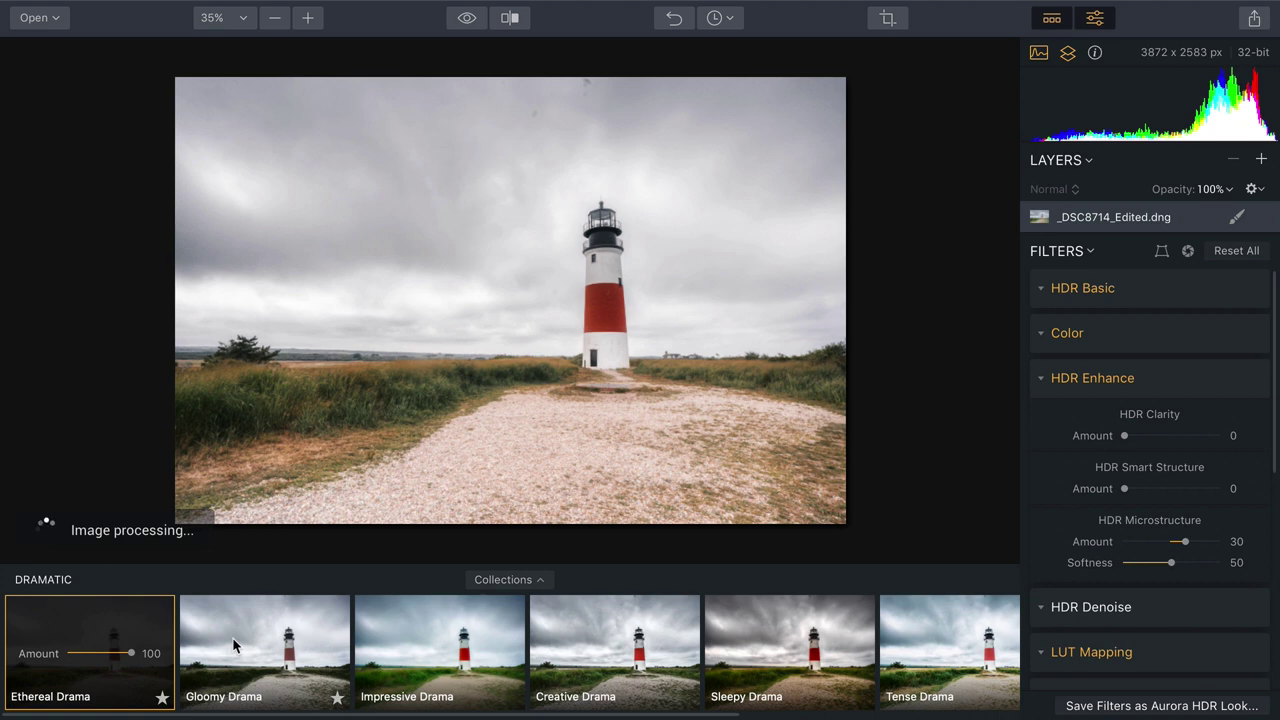
{"action": "left_click", "coordinate": [232, 637]}
{"action": "left_click", "coordinate": [404, 634]}
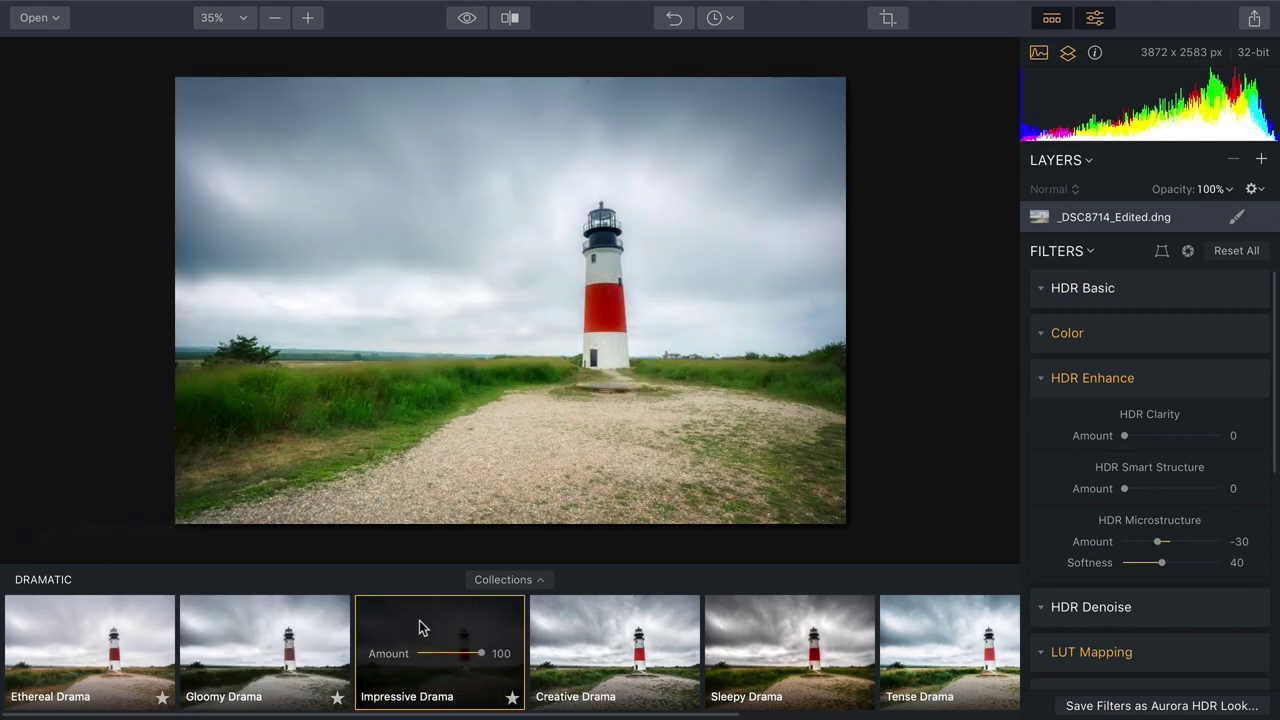
{"action": "left_click", "coordinate": [553, 618]}
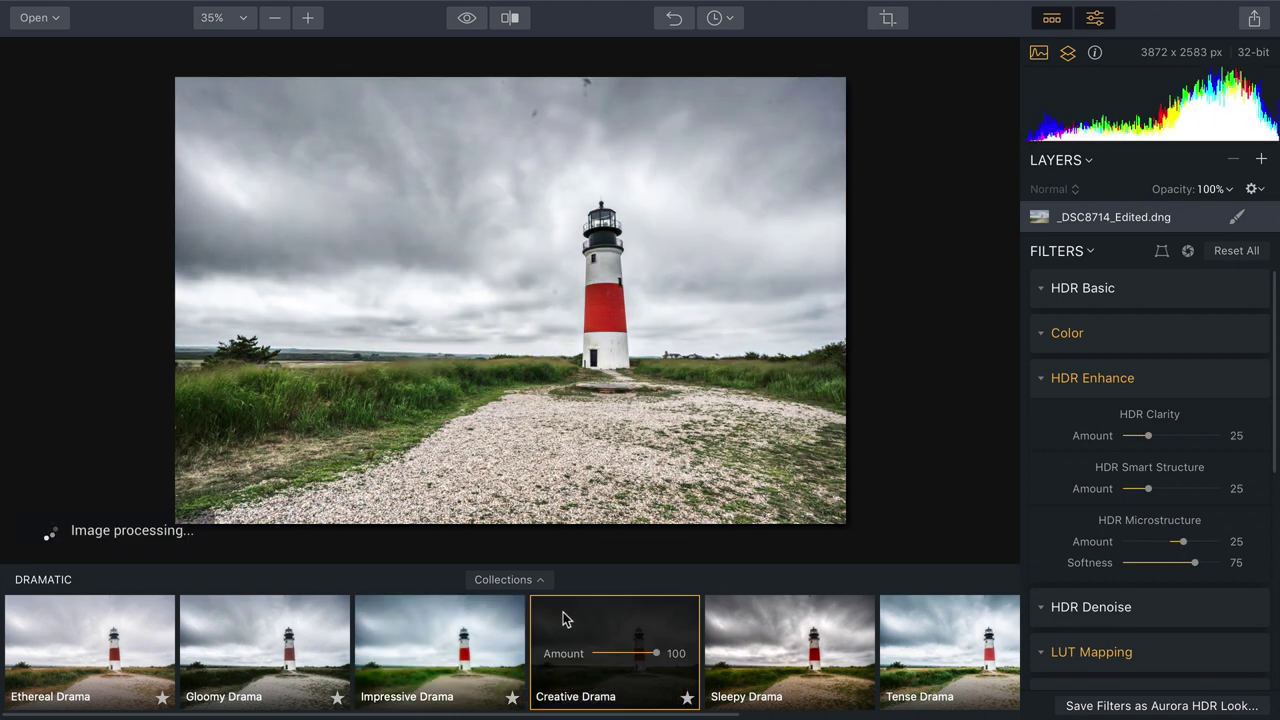
{"action": "left_click", "coordinate": [716, 623]}
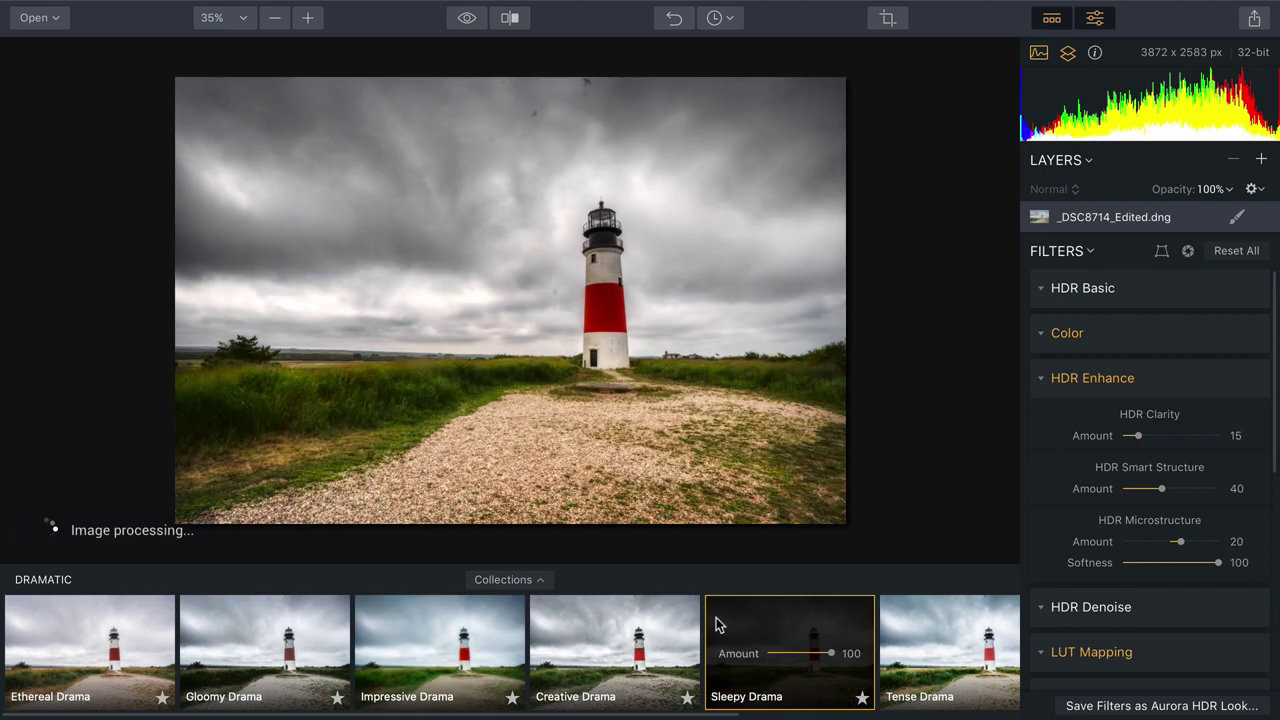
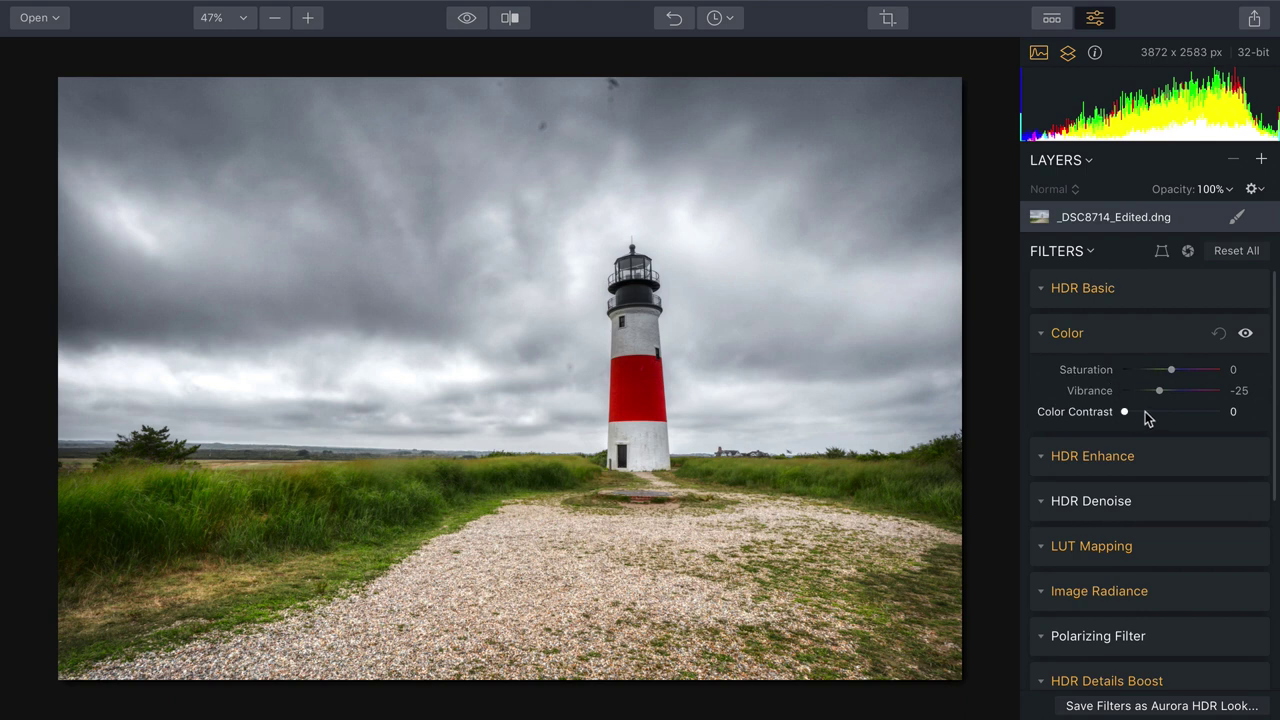
Step: Set the Color filter's Color Contrast to 24 on the lighthouse photo
{"action": "left_click_drag", "start_coordinate": [1155, 416], "coordinate": [1143, 421]}
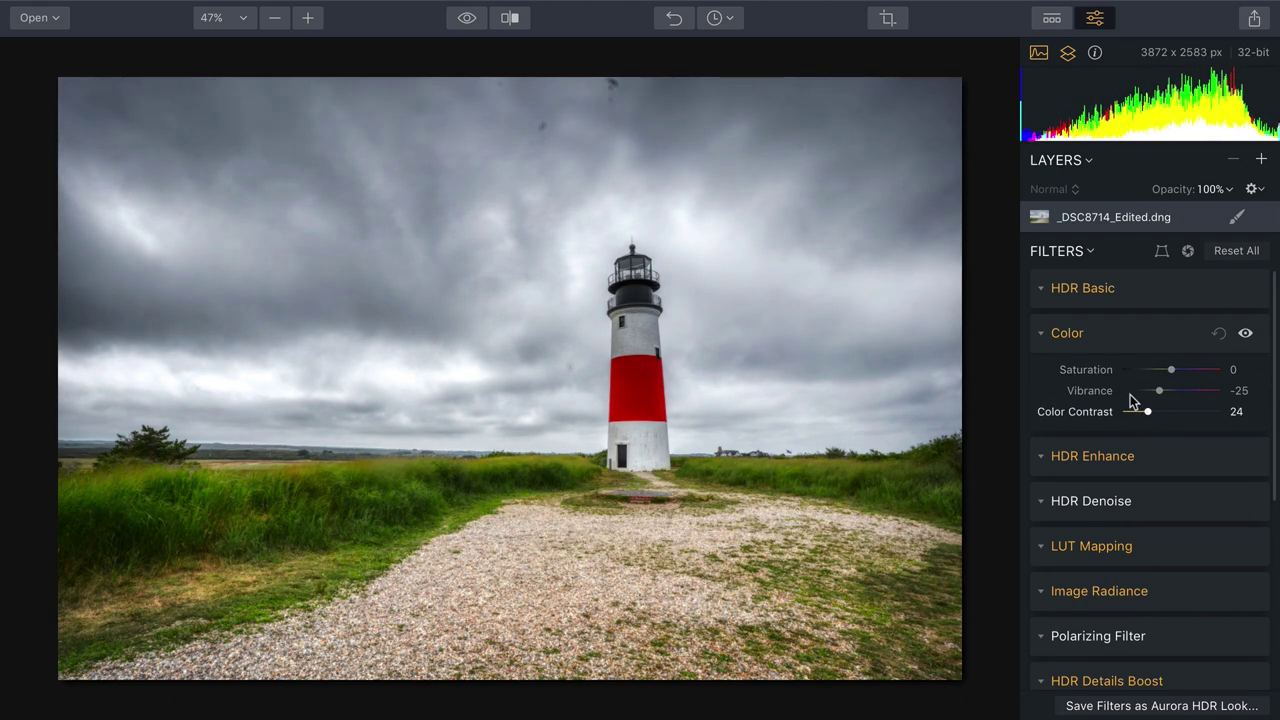
Step: In the HDR Enhance filter, set the HDR Clarity amount to 29 and the HDR Smart Structure amount to 50
{"action": "left_click", "coordinate": [1043, 334]}
{"action": "left_click", "coordinate": [1041, 378]}
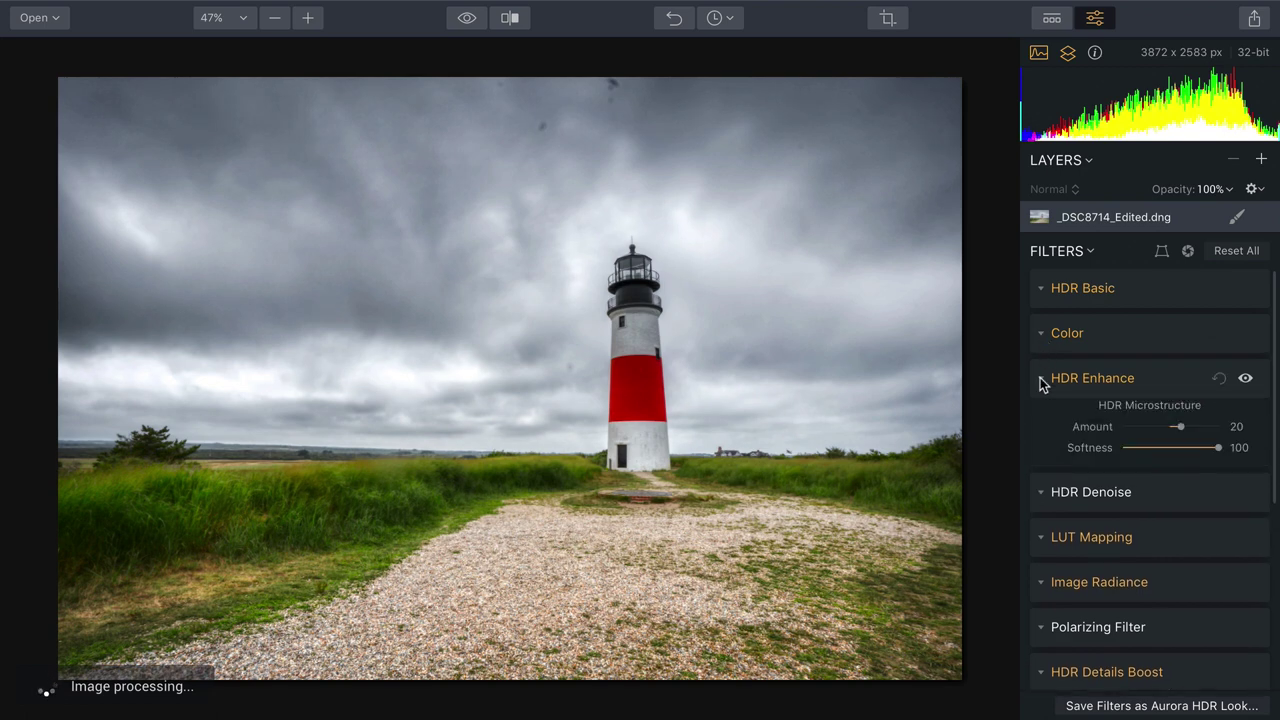
{"action": "left_click_drag", "start_coordinate": [1157, 439], "coordinate": [1171, 494]}
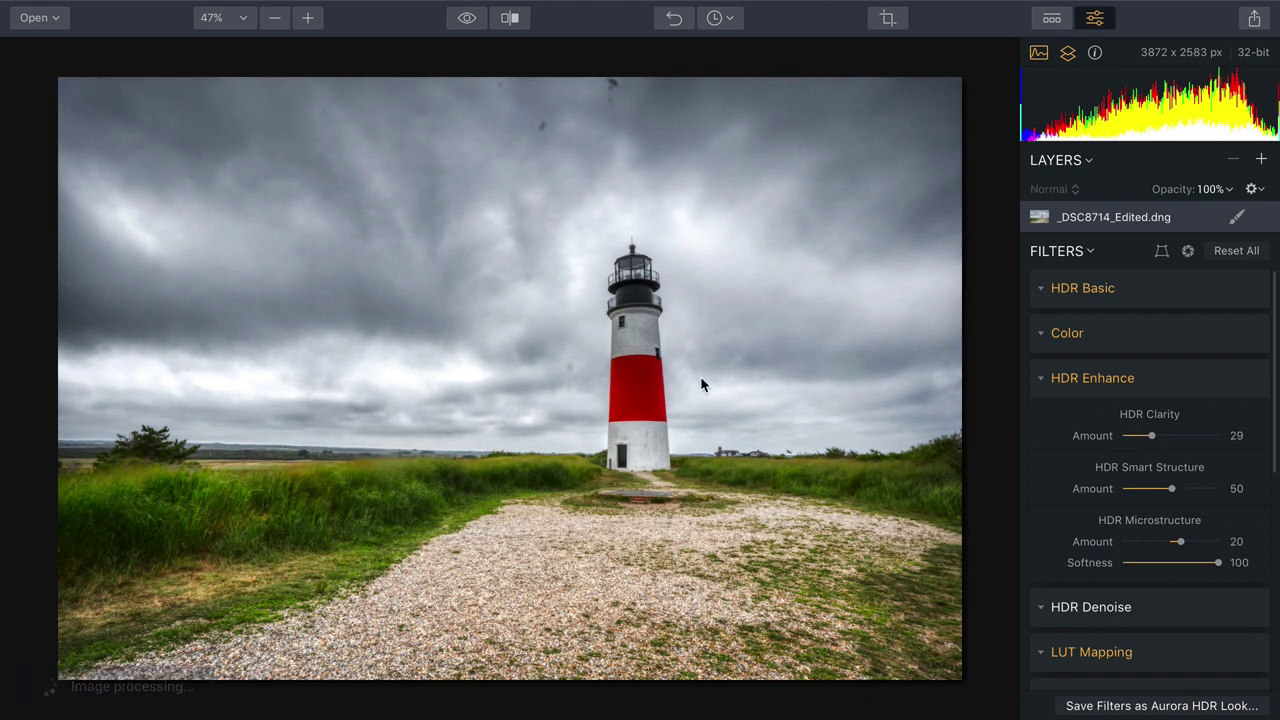
{"action": "left_click", "coordinate": [1043, 379]}
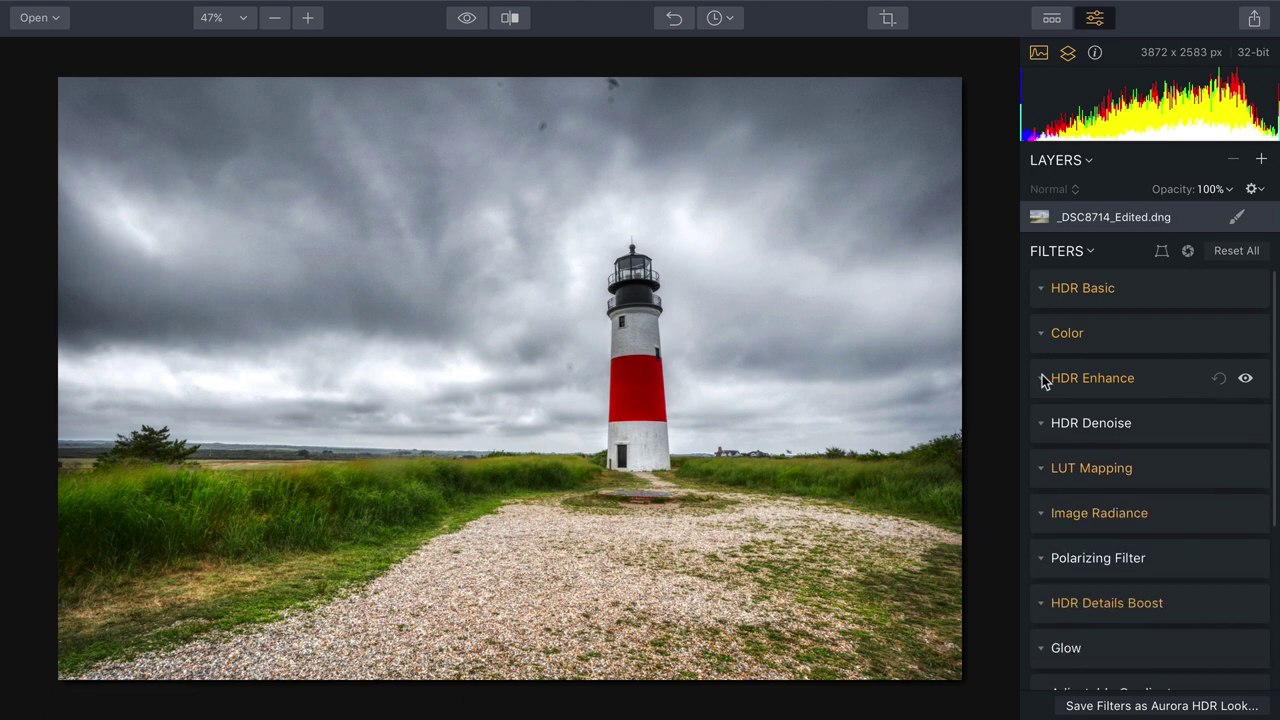
Step: Keep the Fall LUT in the LUT Mapping filter and set its amount to 68
{"action": "left_click", "coordinate": [1044, 425]}
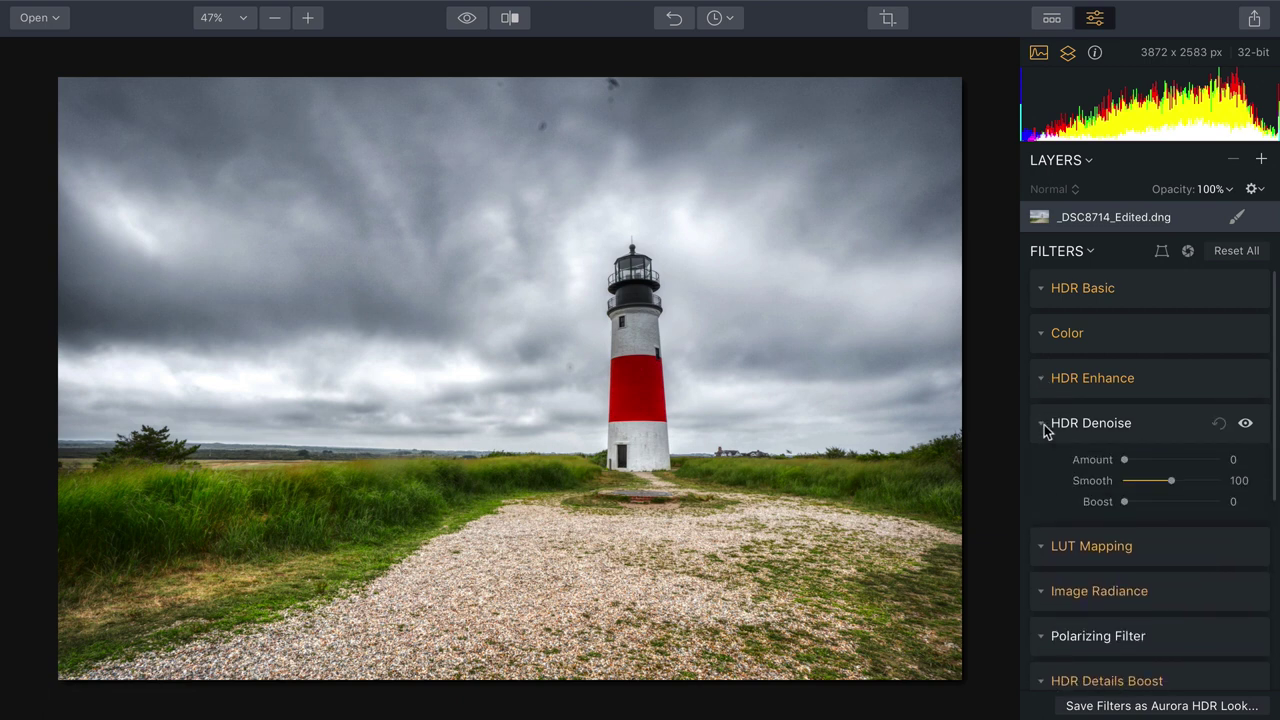
{"action": "left_click", "coordinate": [1044, 424]}
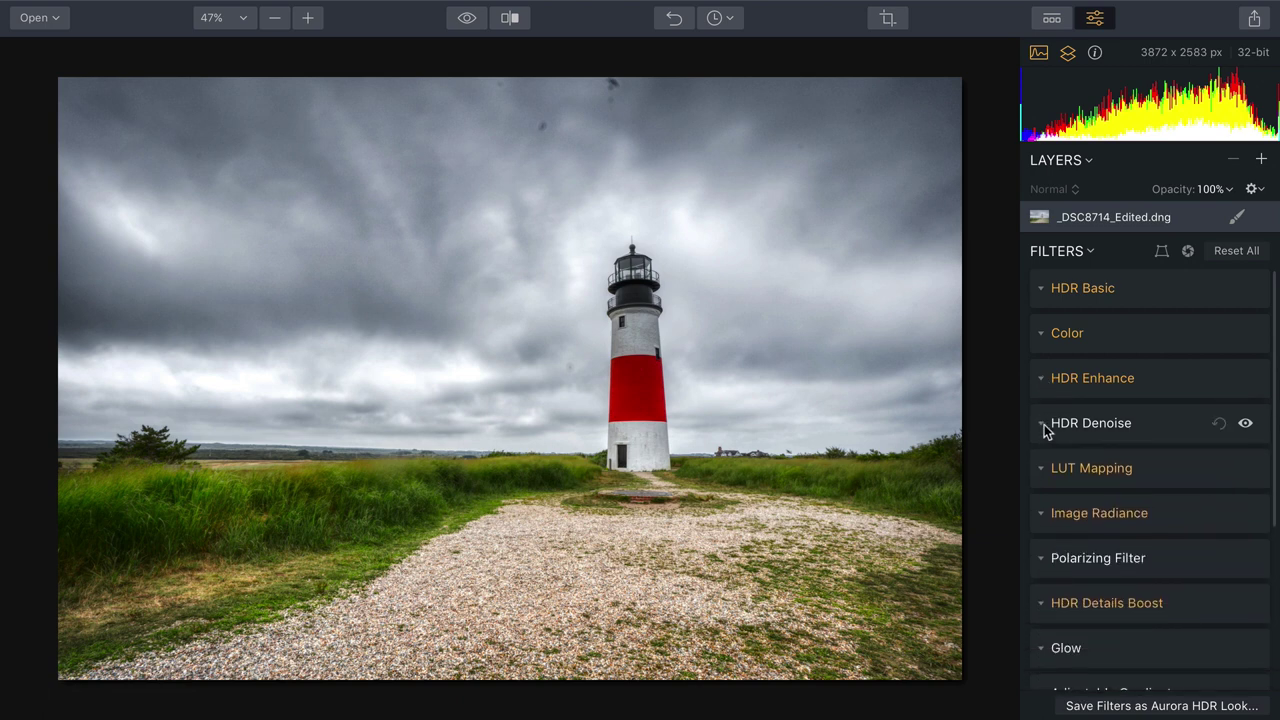
{"action": "left_click", "coordinate": [1040, 468]}
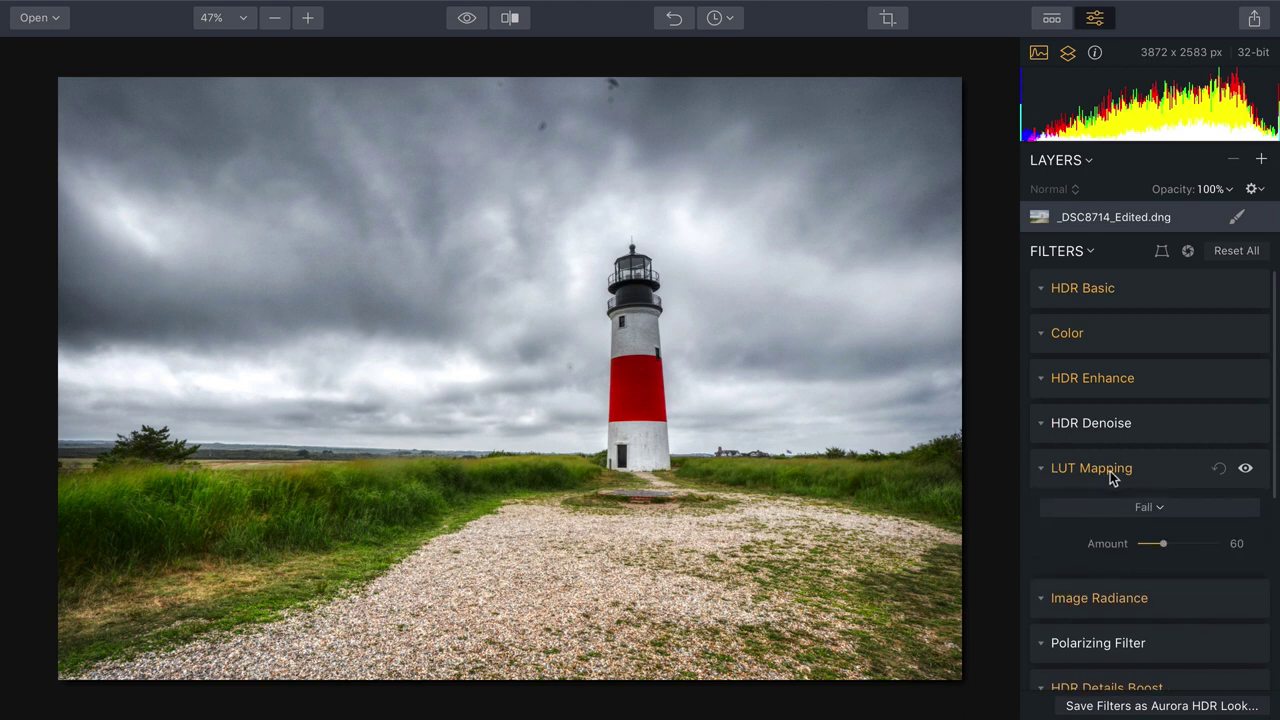
{"action": "left_click", "coordinate": [1148, 508]}
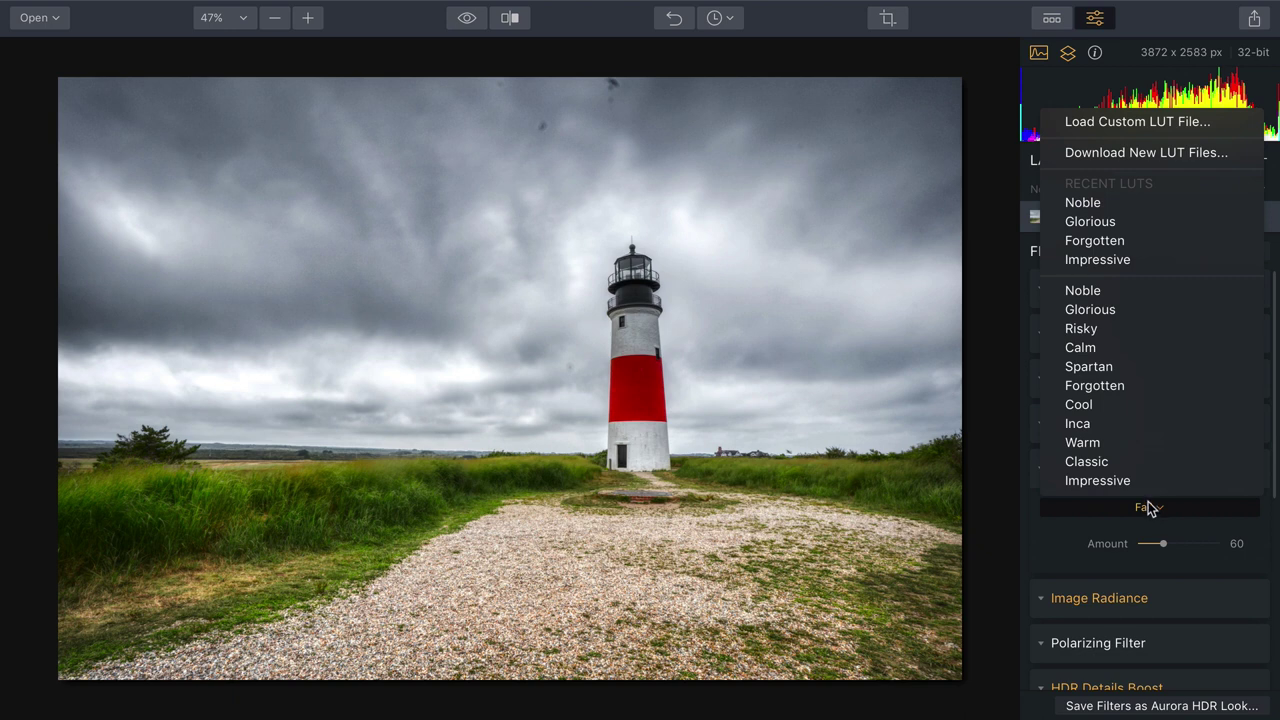
{"action": "left_click", "coordinate": [1002, 345]}
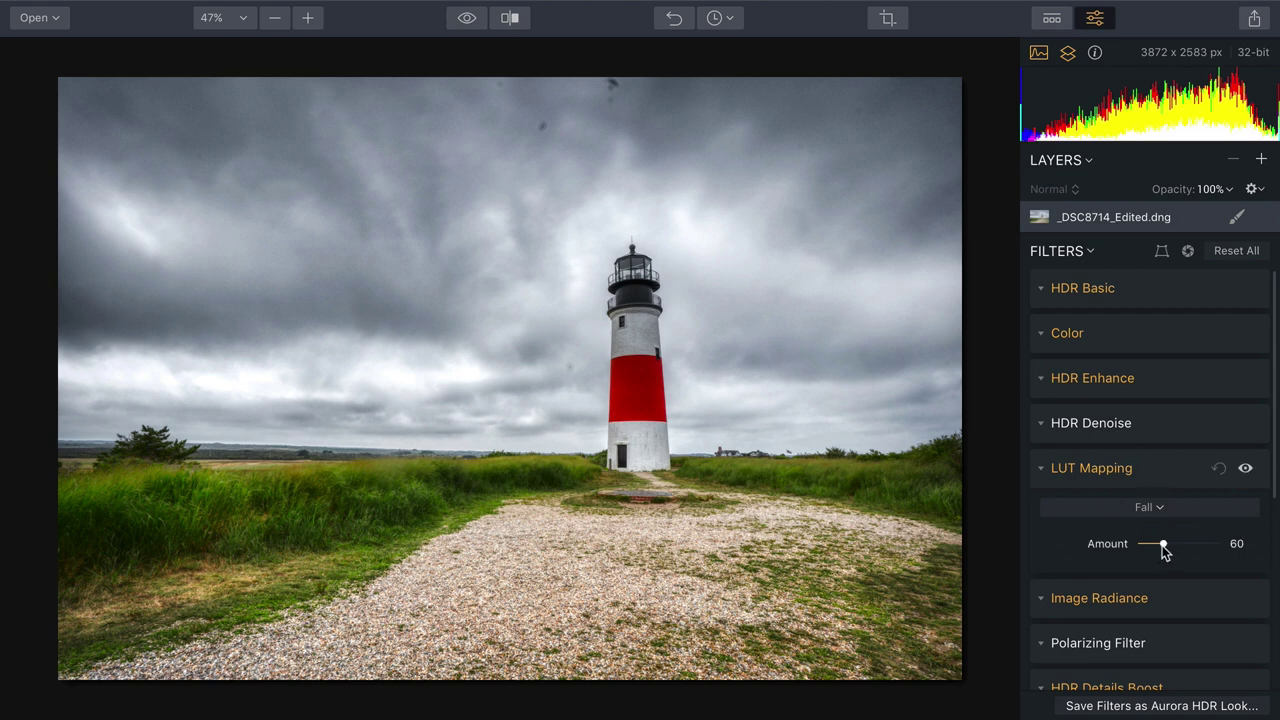
{"action": "mouse_move", "coordinate": [1182, 545]}
{"action": "left_mouse_down"}
{"action": "mouse_move", "coordinate": [1200, 546]}
{"action": "mouse_move", "coordinate": [1151, 549]}
{"action": "mouse_move", "coordinate": [1202, 544]}
{"action": "mouse_move", "coordinate": [1137, 545]}
{"action": "mouse_move", "coordinate": [1168, 545]}
{"action": "left_mouse_up"}
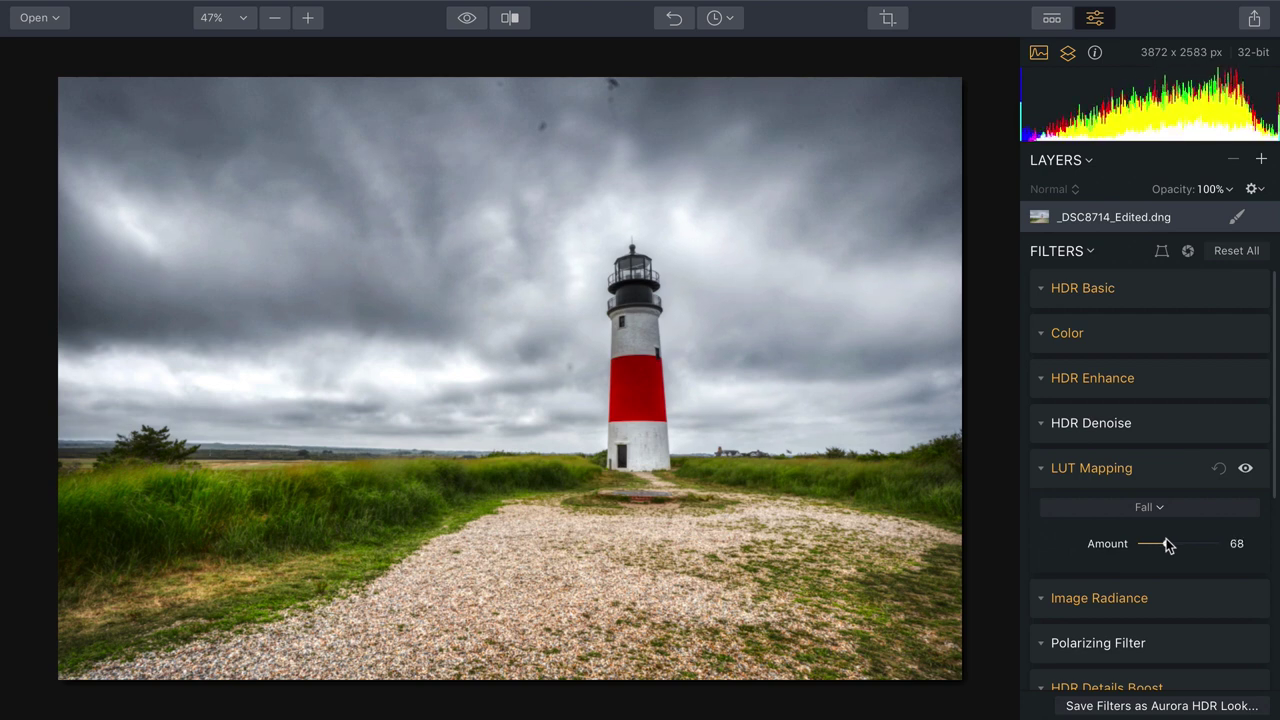
{"action": "left_click", "coordinate": [1048, 480]}
Step: In the Image Radiance filter, set the amount to 24 and the brightness to -9
{"action": "left_click", "coordinate": [1046, 514]}
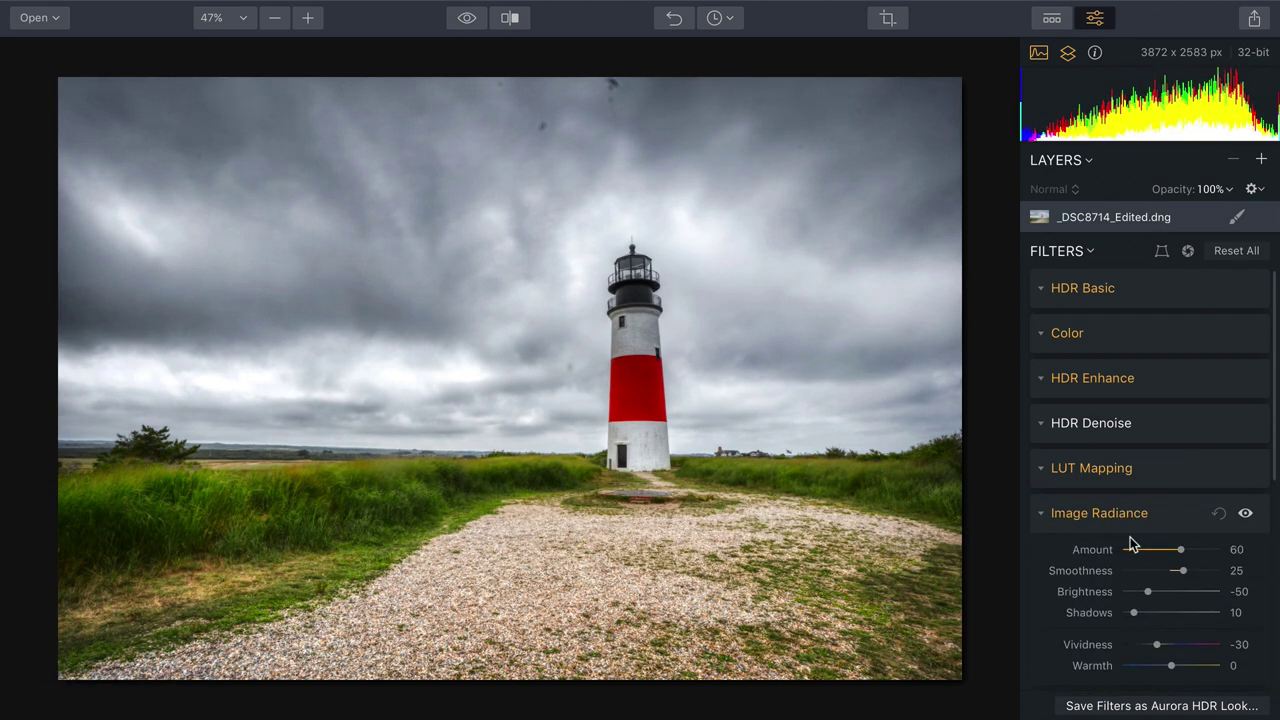
{"action": "left_click_drag", "start_coordinate": [1162, 547], "coordinate": [1166, 593]}
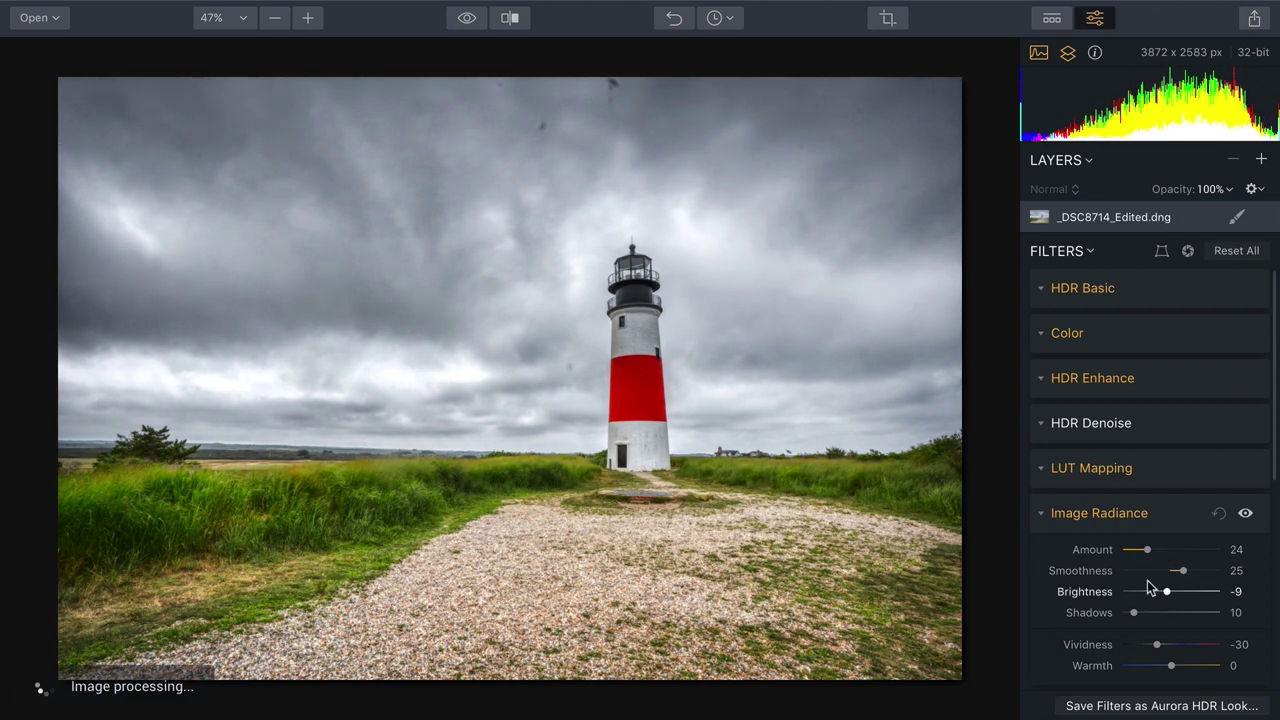
{"action": "left_click", "coordinate": [1043, 516]}
Step: In the HSL filter, set Red to 11 for saturation, -18 for luminance and -30 for hue
{"action": "scroll", "coordinate": [1043, 516], "scroll_direction": "down", "scroll_amount": 4}
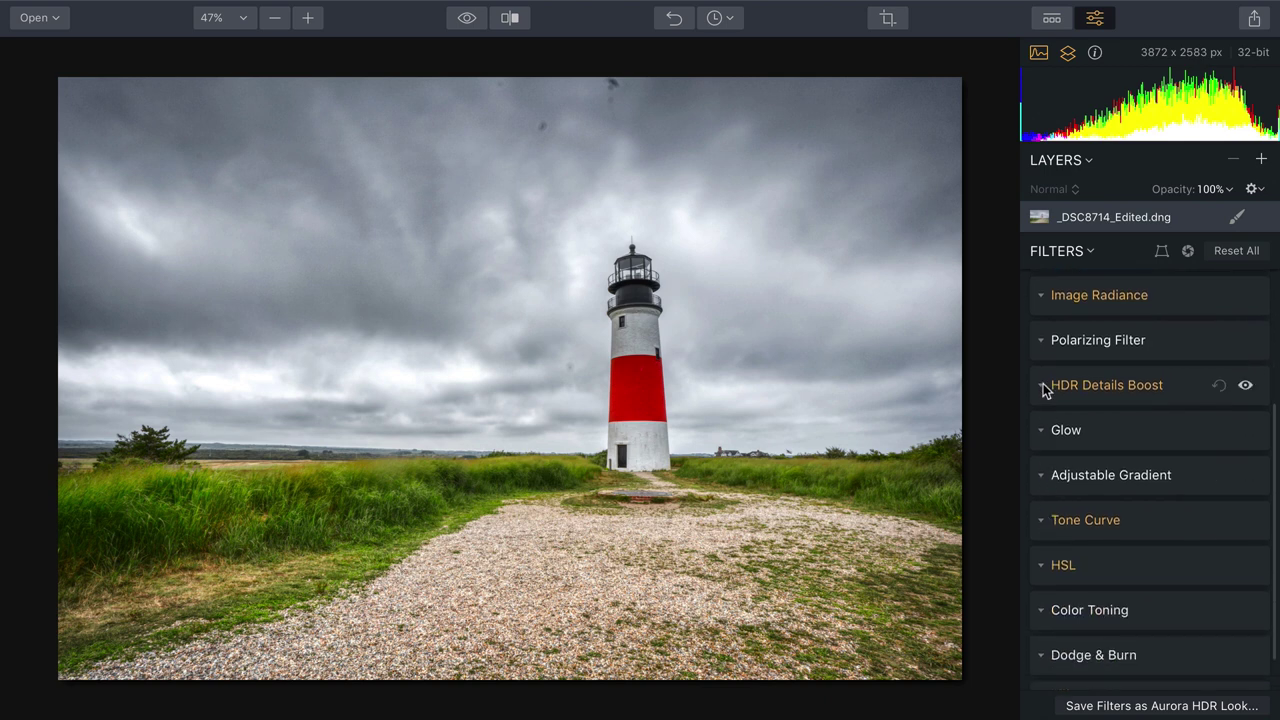
{"action": "left_click", "coordinate": [1040, 520]}
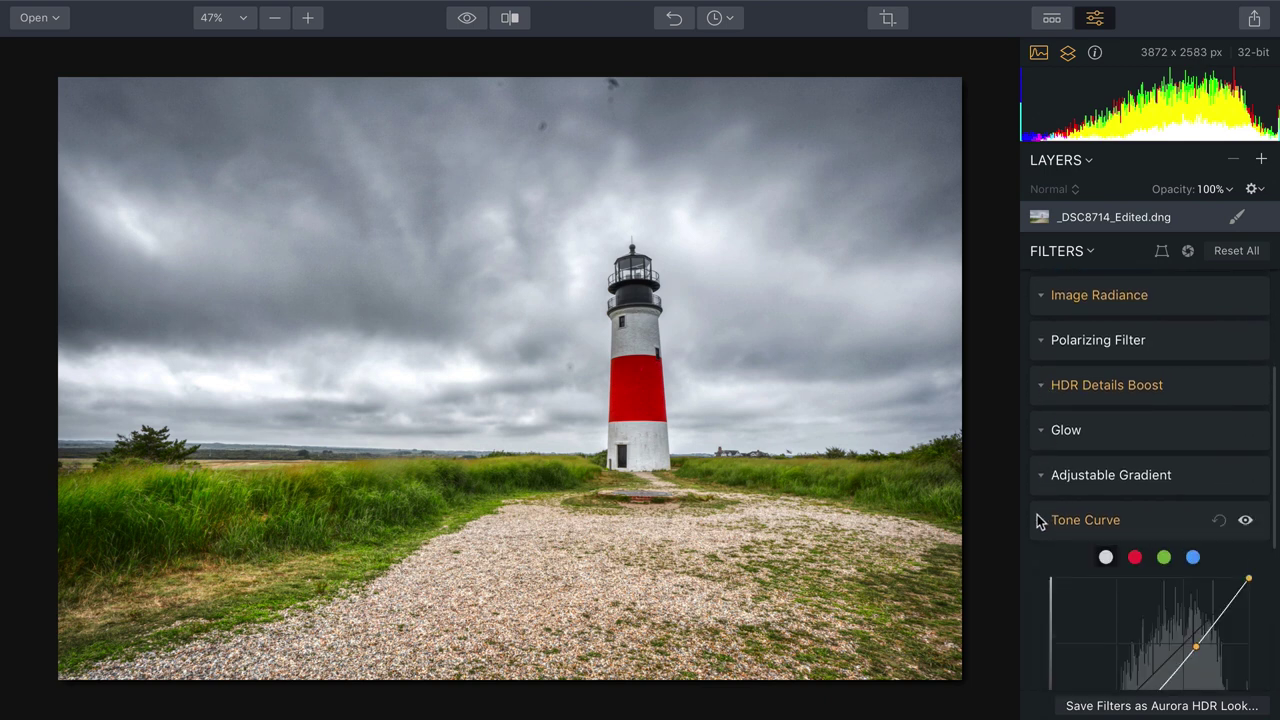
{"action": "scroll", "coordinate": [1040, 520], "scroll_direction": "down", "scroll_amount": 5}
{"action": "left_click", "coordinate": [1043, 568]}
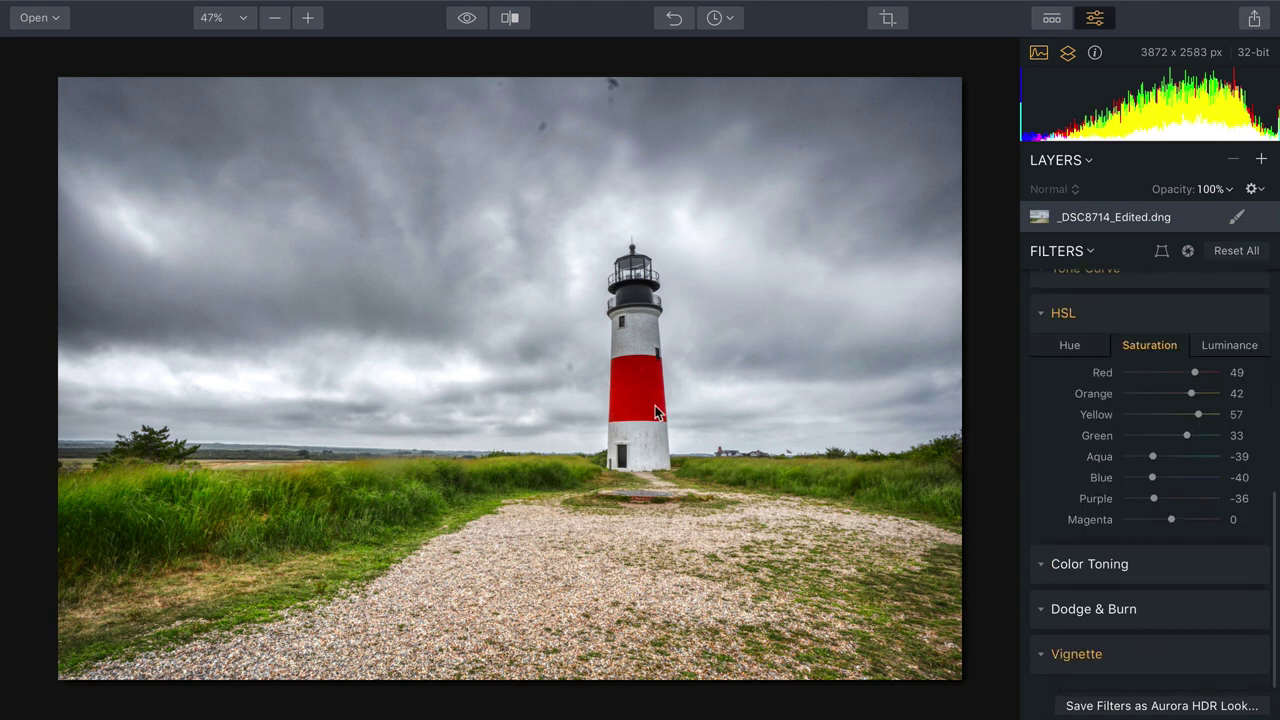
{"action": "mouse_move", "coordinate": [1194, 375]}
{"action": "left_mouse_down"}
{"action": "mouse_move", "coordinate": [1133, 377]}
{"action": "mouse_move", "coordinate": [1177, 376]}
{"action": "left_mouse_up"}
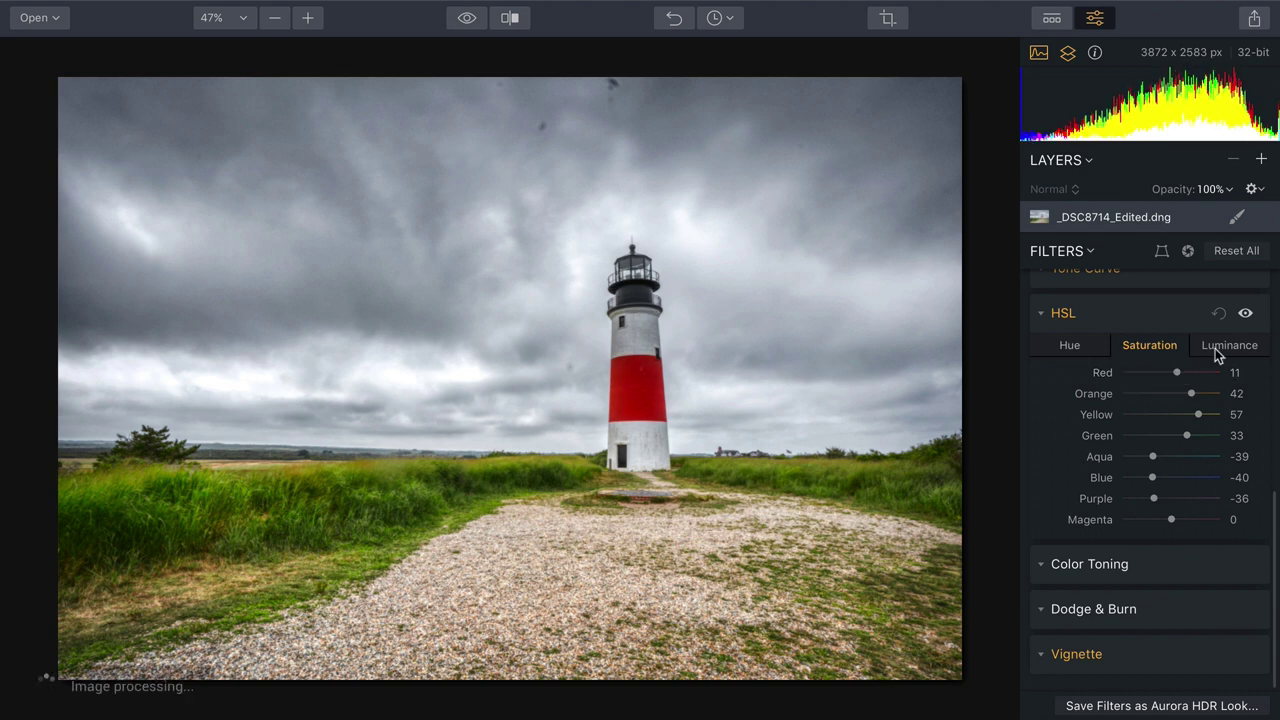
{"action": "left_click", "coordinate": [1216, 346]}
{"action": "left_click_drag", "start_coordinate": [1178, 373], "coordinate": [1164, 381]}
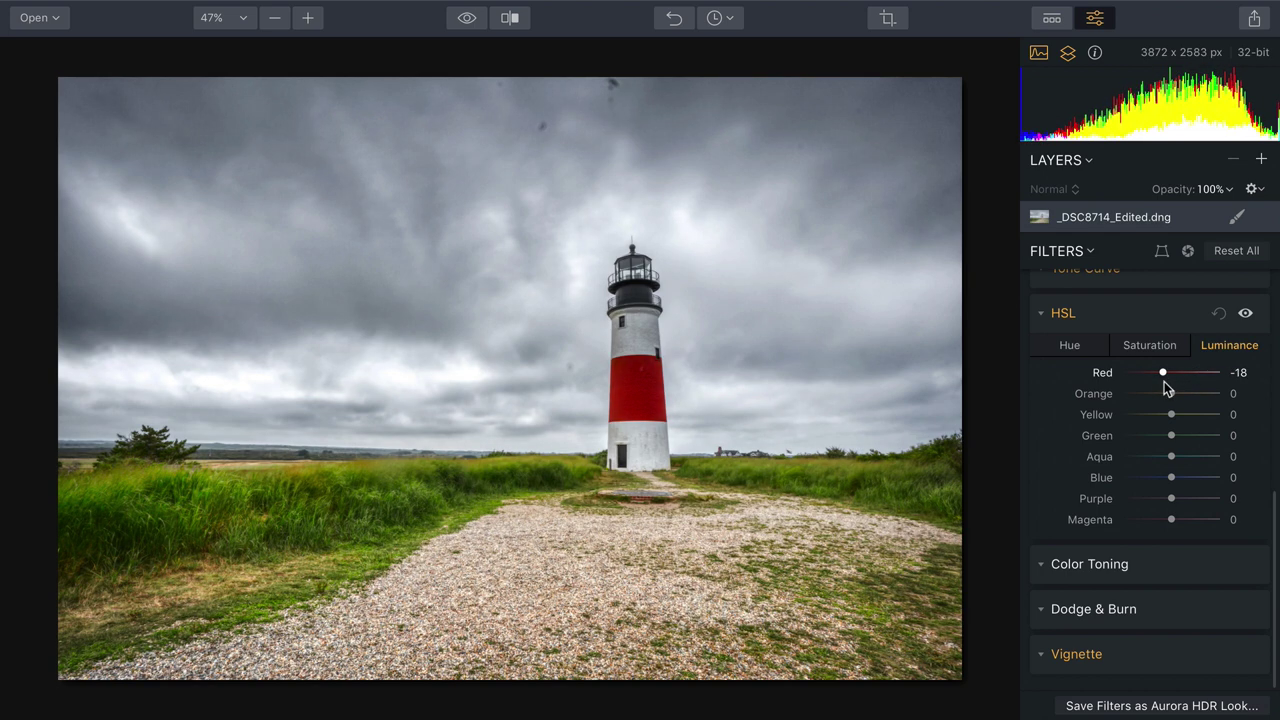
{"action": "left_click", "coordinate": [1072, 346]}
{"action": "left_click_drag", "start_coordinate": [1179, 376], "coordinate": [1154, 383]}
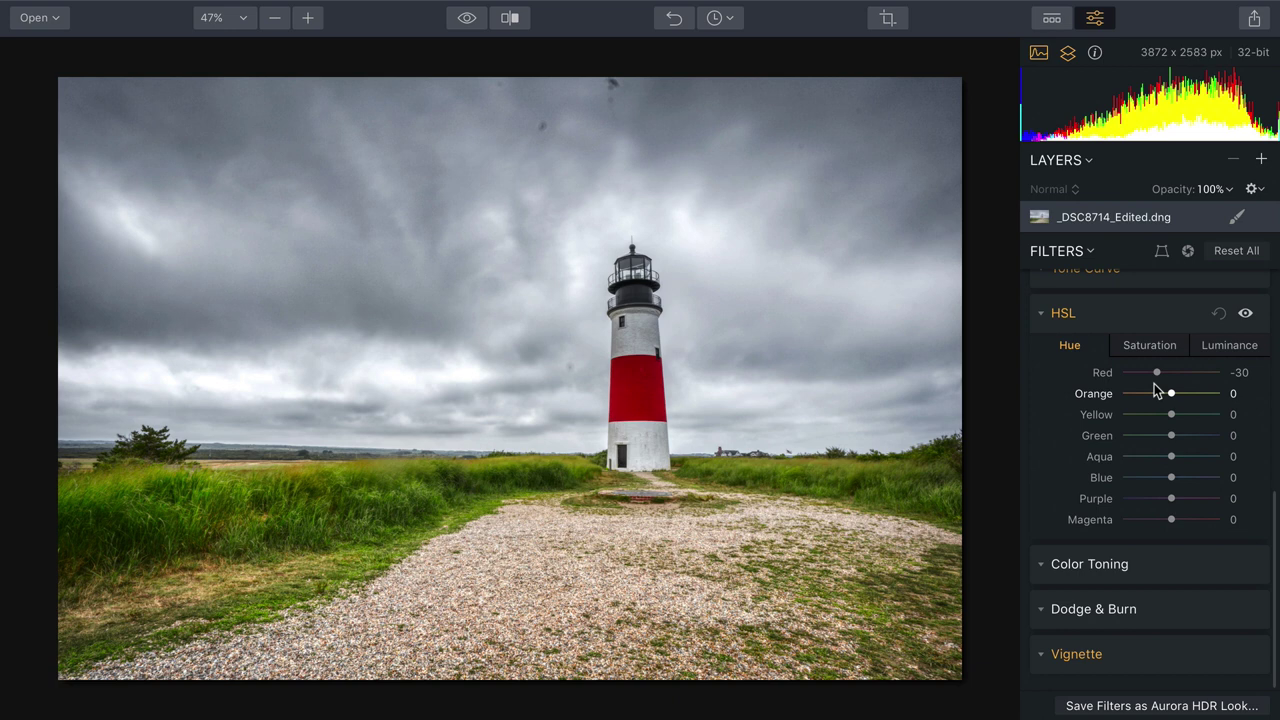
Step: In the HSL filter, lower the Green saturation and set the Green luminance to 2
{"action": "left_click", "coordinate": [1153, 348]}
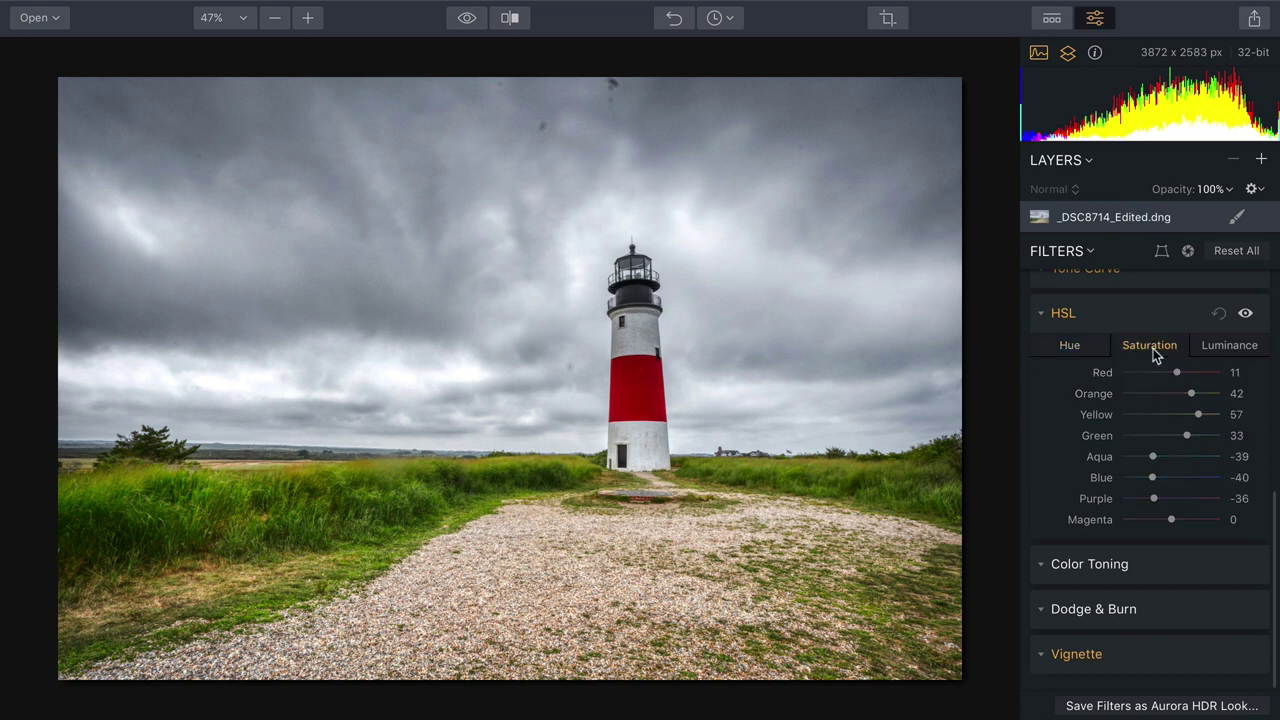
{"action": "mouse_move", "coordinate": [1186, 435]}
{"action": "left_mouse_down"}
{"action": "mouse_move", "coordinate": [1149, 443]}
{"action": "mouse_move", "coordinate": [1208, 437]}
{"action": "mouse_move", "coordinate": [1171, 444]}
{"action": "left_mouse_up"}
{"action": "left_click", "coordinate": [1210, 346]}
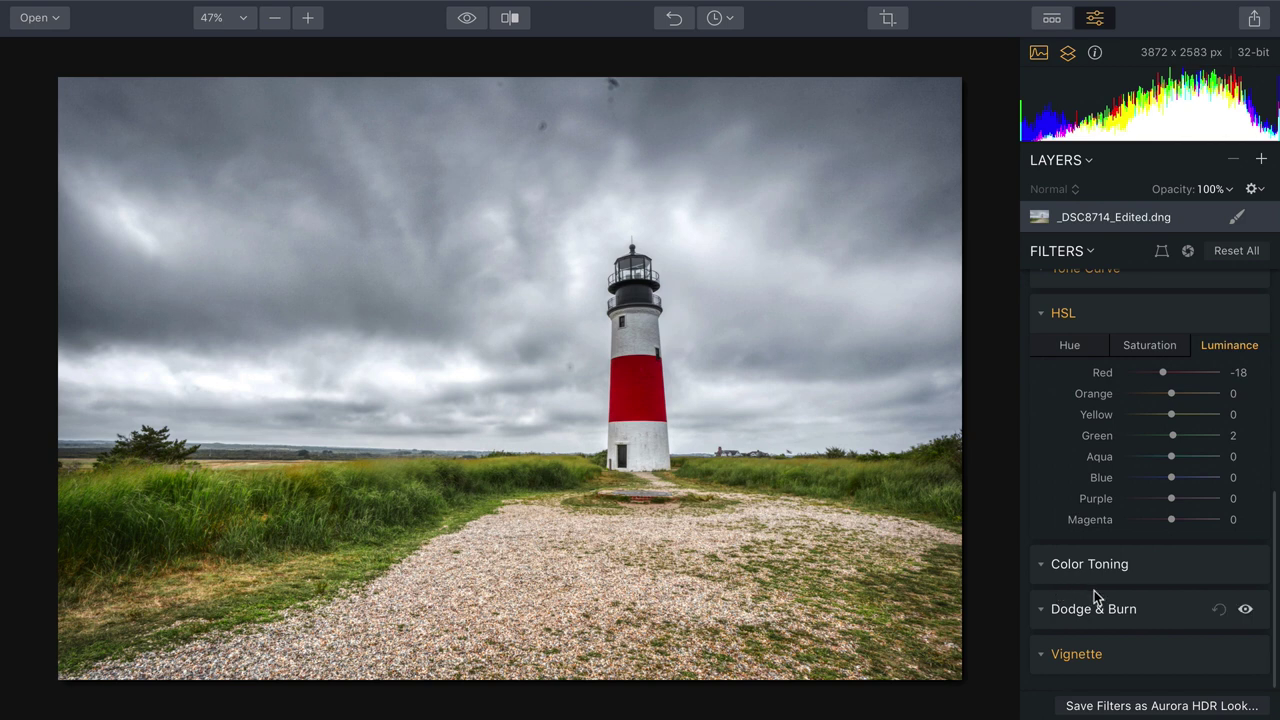
{"action": "left_click", "coordinate": [1040, 313]}
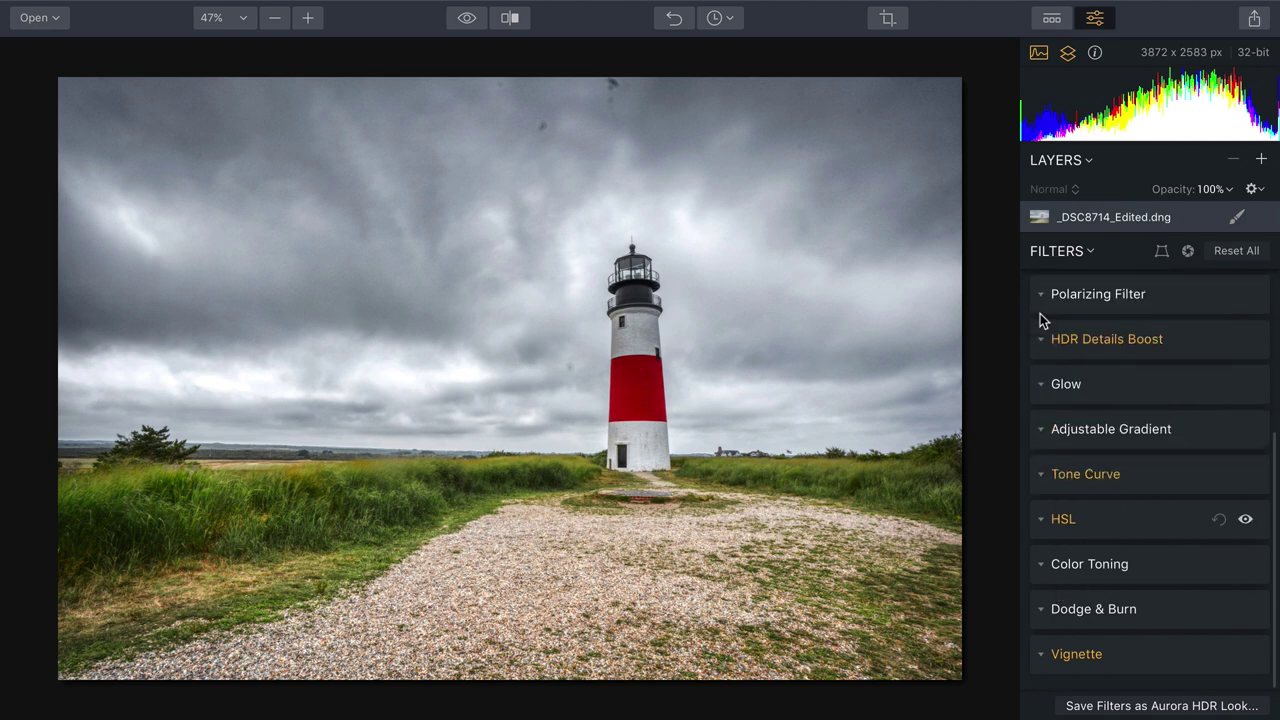
Step: Orient the Adjustable Gradient over the lighthouse scene with a blend of 78, a horizontal shift of 51 and a rotation of -1°
{"action": "left_click", "coordinate": [1040, 430]}
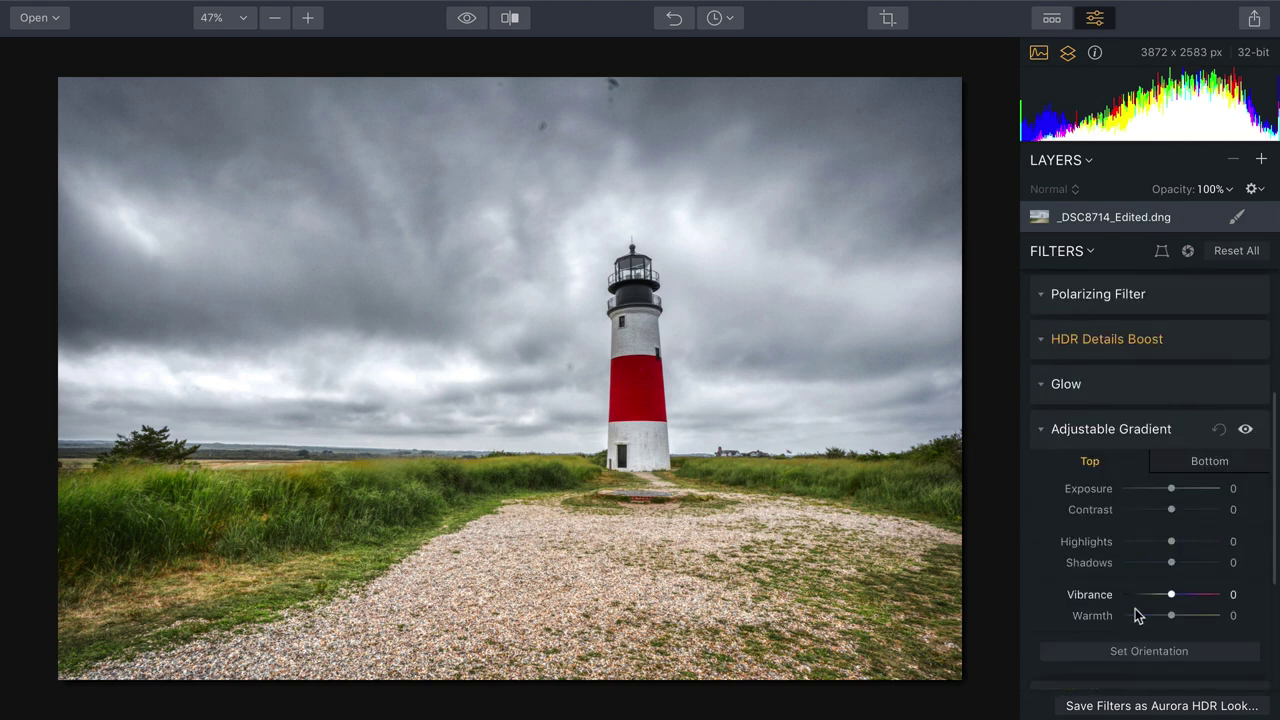
{"action": "left_click", "coordinate": [1130, 651]}
{"action": "left_click_drag", "start_coordinate": [509, 380], "coordinate": [509, 396]}
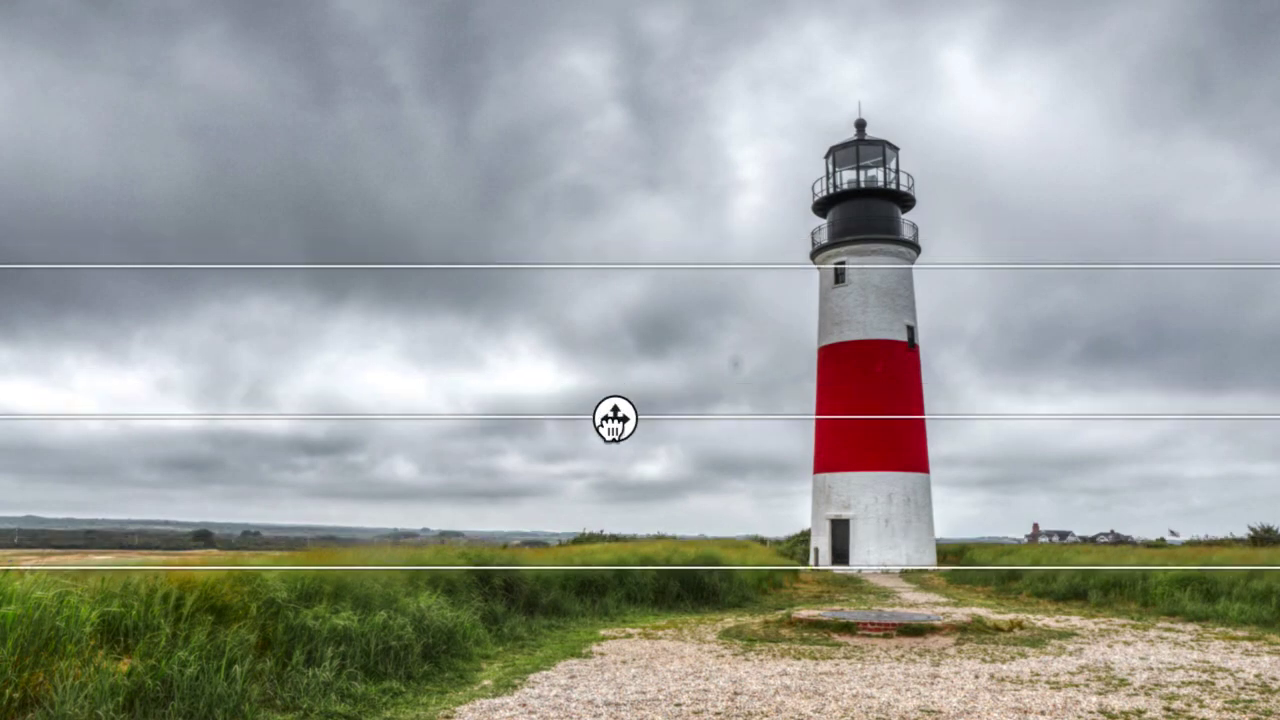
{"action": "left_click_drag", "start_coordinate": [615, 419], "coordinate": [606, 524]}
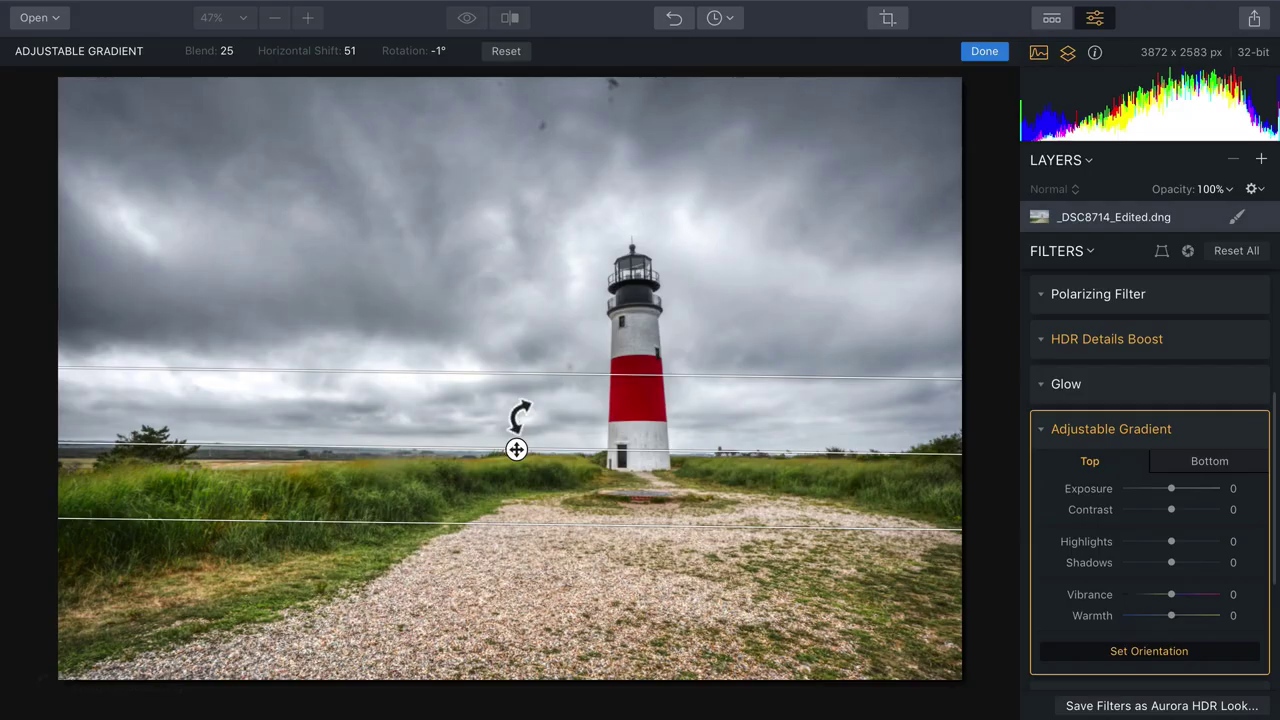
{"action": "left_click_drag", "start_coordinate": [523, 374], "coordinate": [509, 164]}
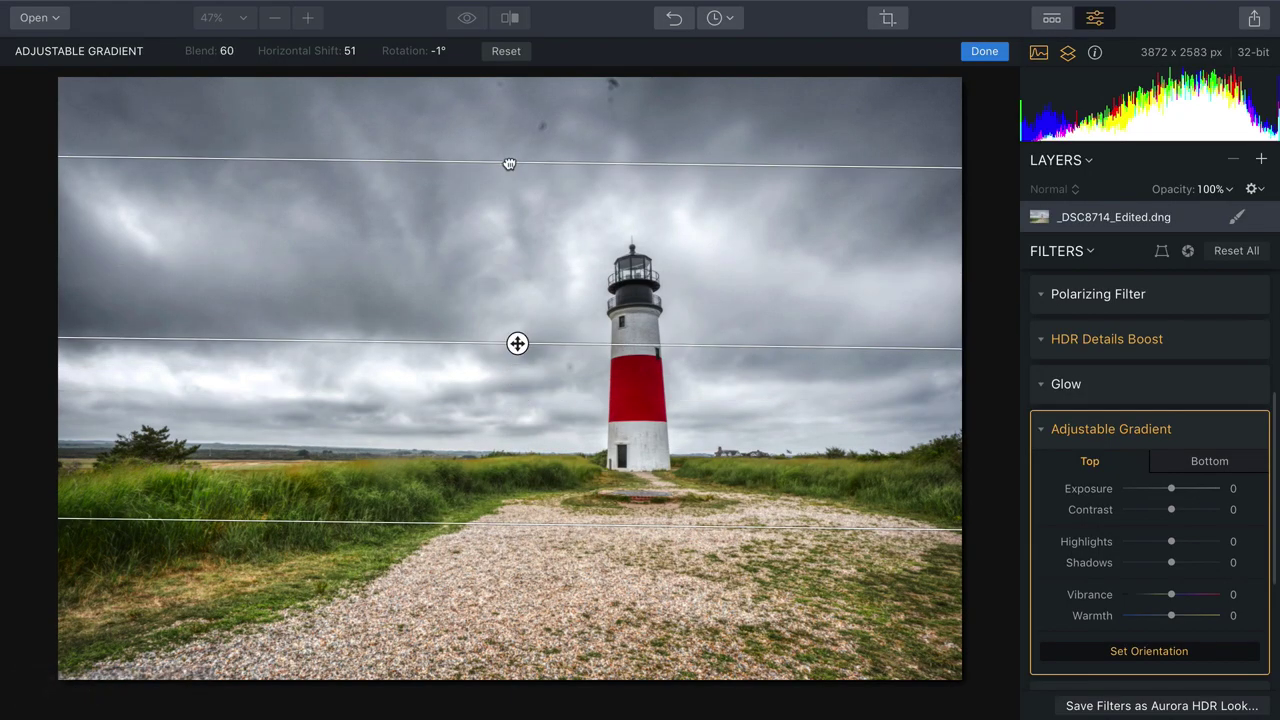
{"action": "left_click_drag", "start_coordinate": [511, 518], "coordinate": [511, 636]}
Step: For the bottom part of the Adjustable Gradient, set exposure to -41, highlights to -12 and shadows to 38
{"action": "left_click", "coordinate": [1205, 466]}
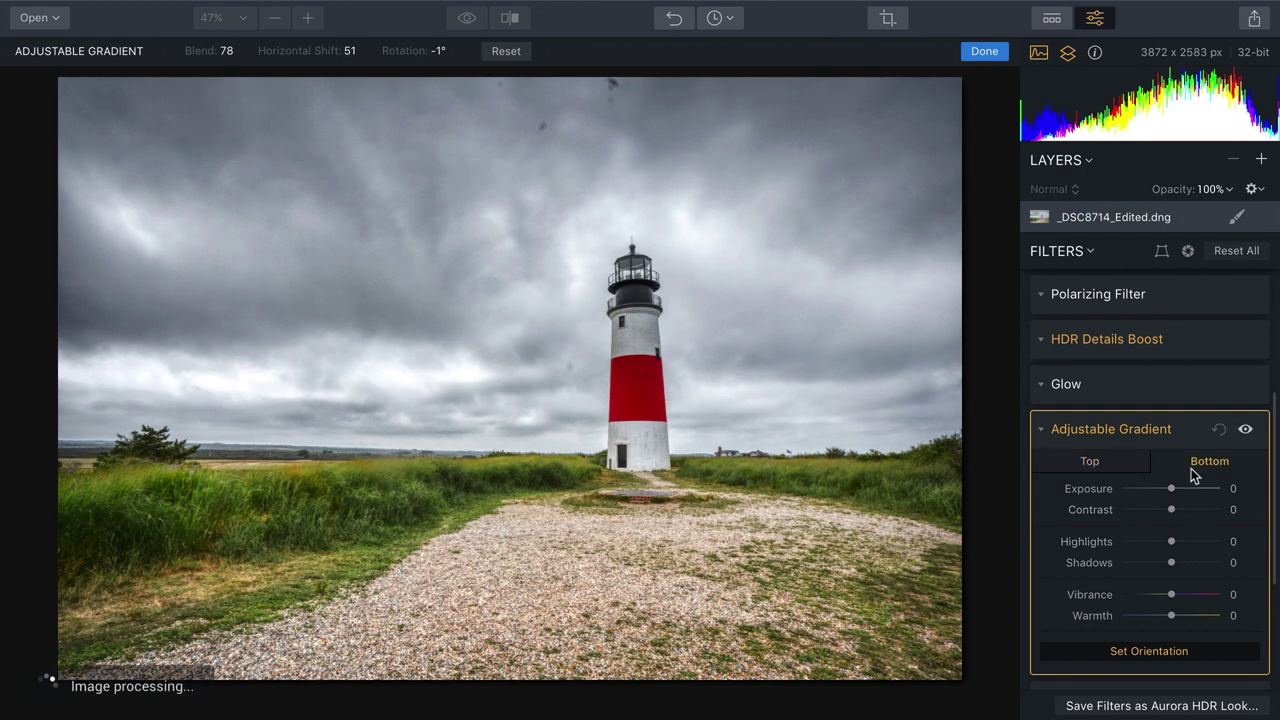
{"action": "left_click_drag", "start_coordinate": [1173, 490], "coordinate": [1192, 561]}
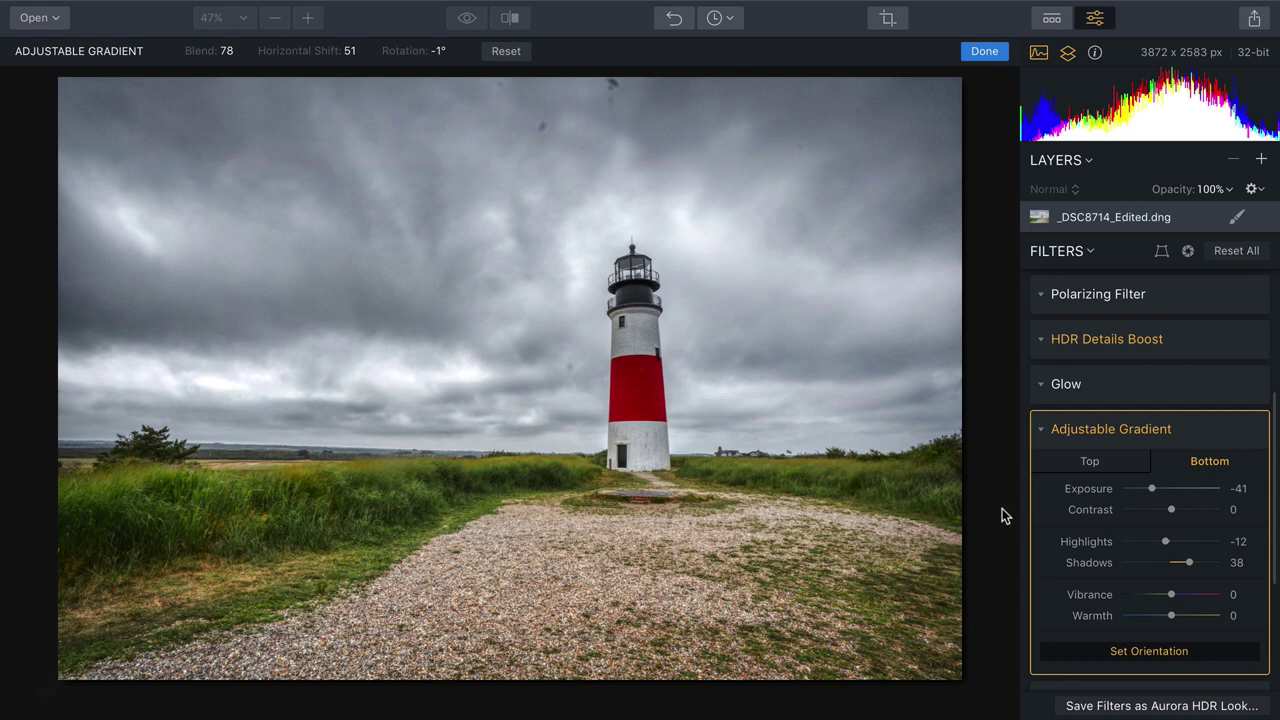
{"action": "left_click", "coordinate": [1042, 430]}
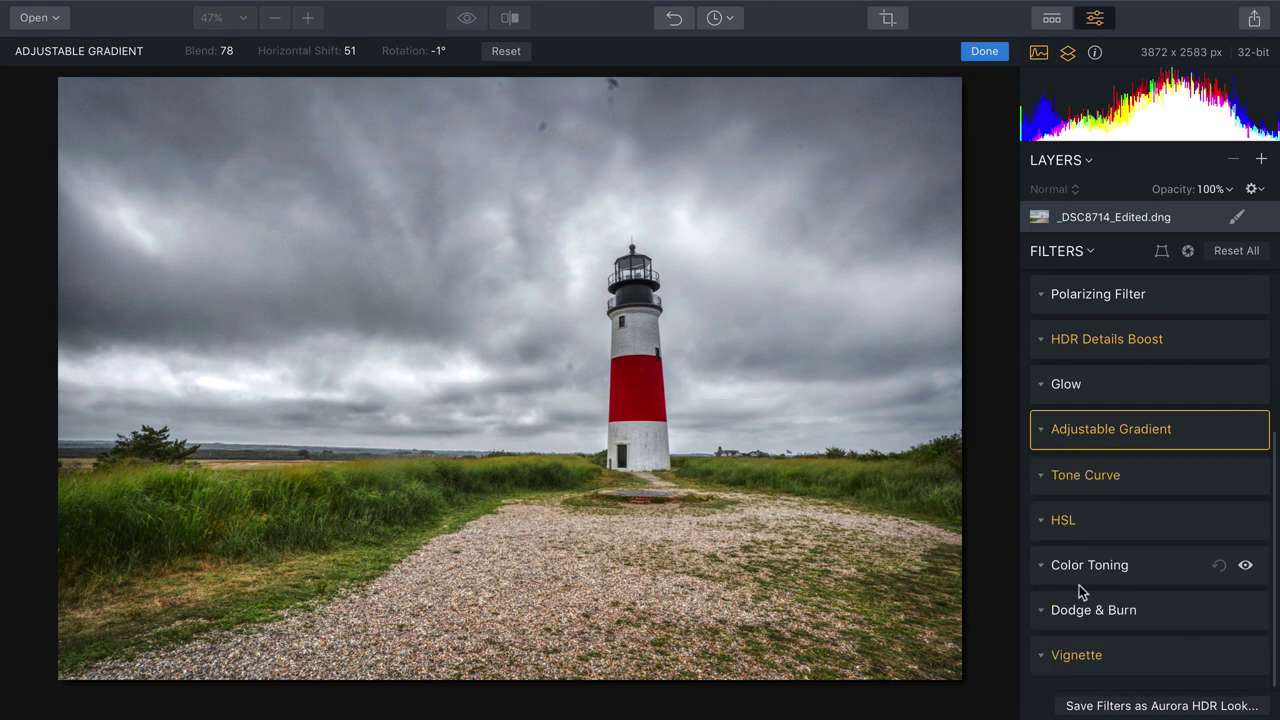
Step: Lighten the lighthouse tower with the Dodge & Burn brush at size 40 and 27% strength
{"action": "left_click", "coordinate": [1038, 611]}
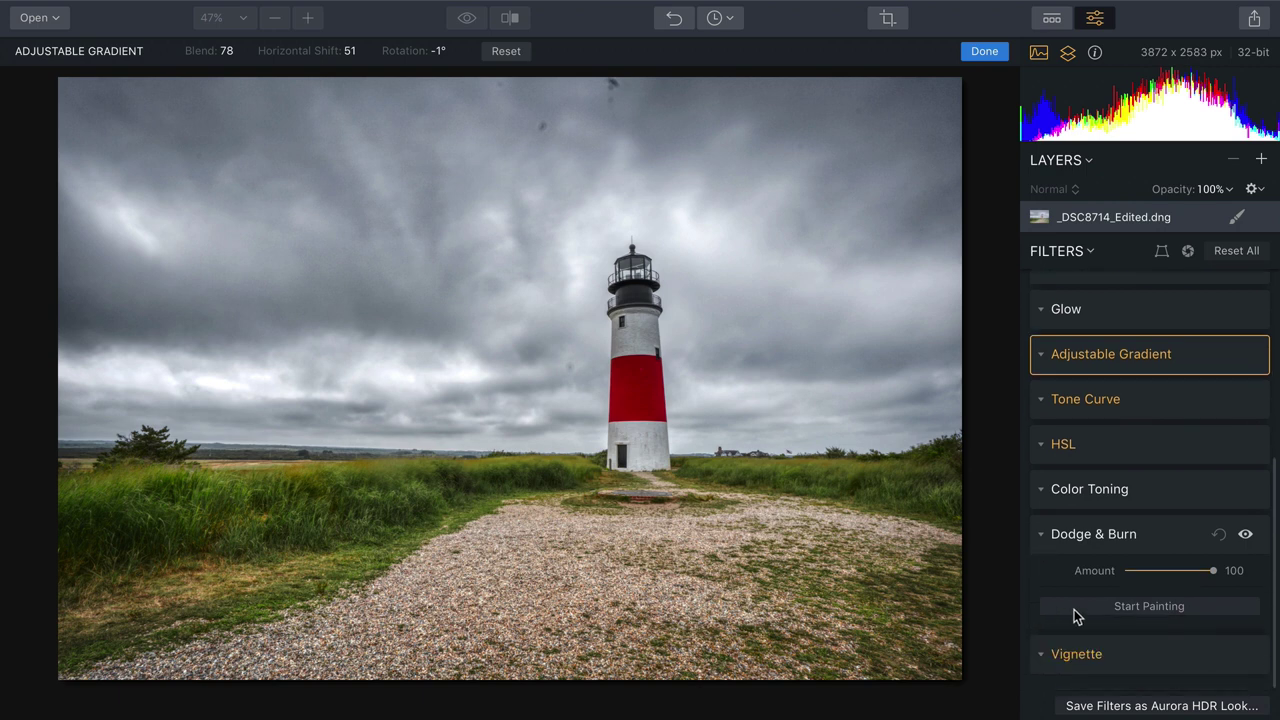
{"action": "left_click", "coordinate": [1074, 609]}
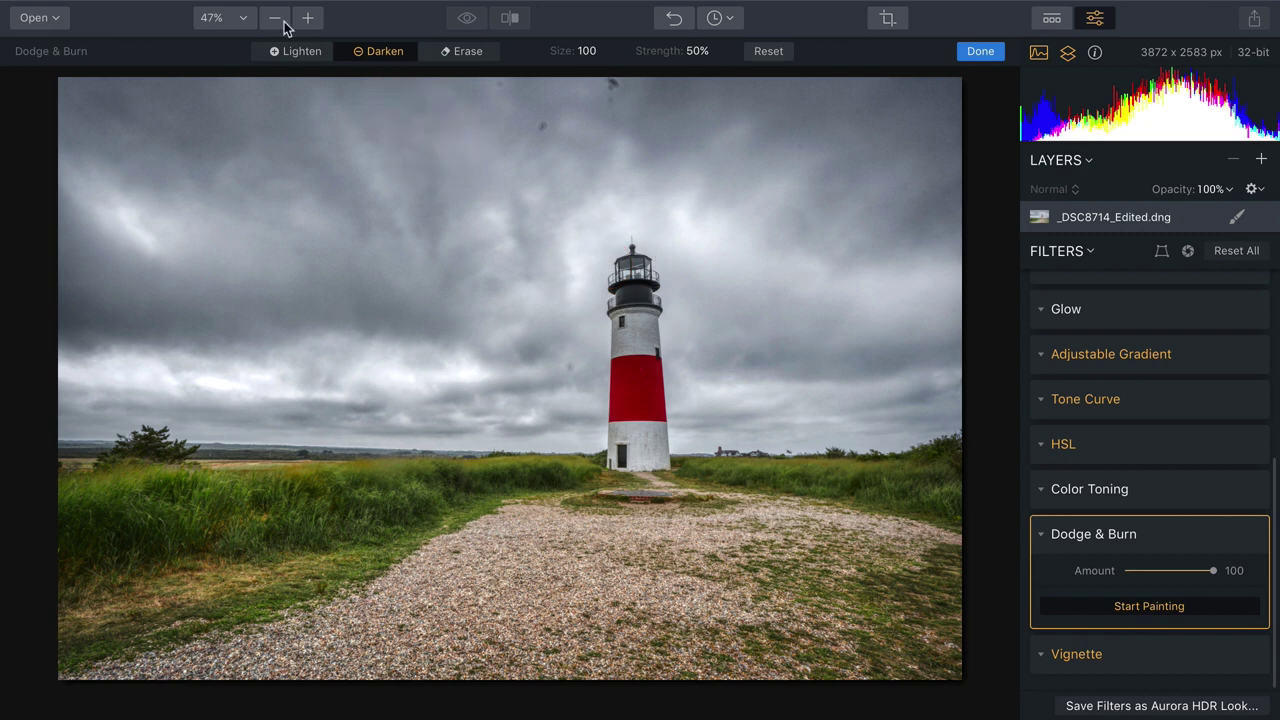
{"action": "left_click", "coordinate": [297, 51]}
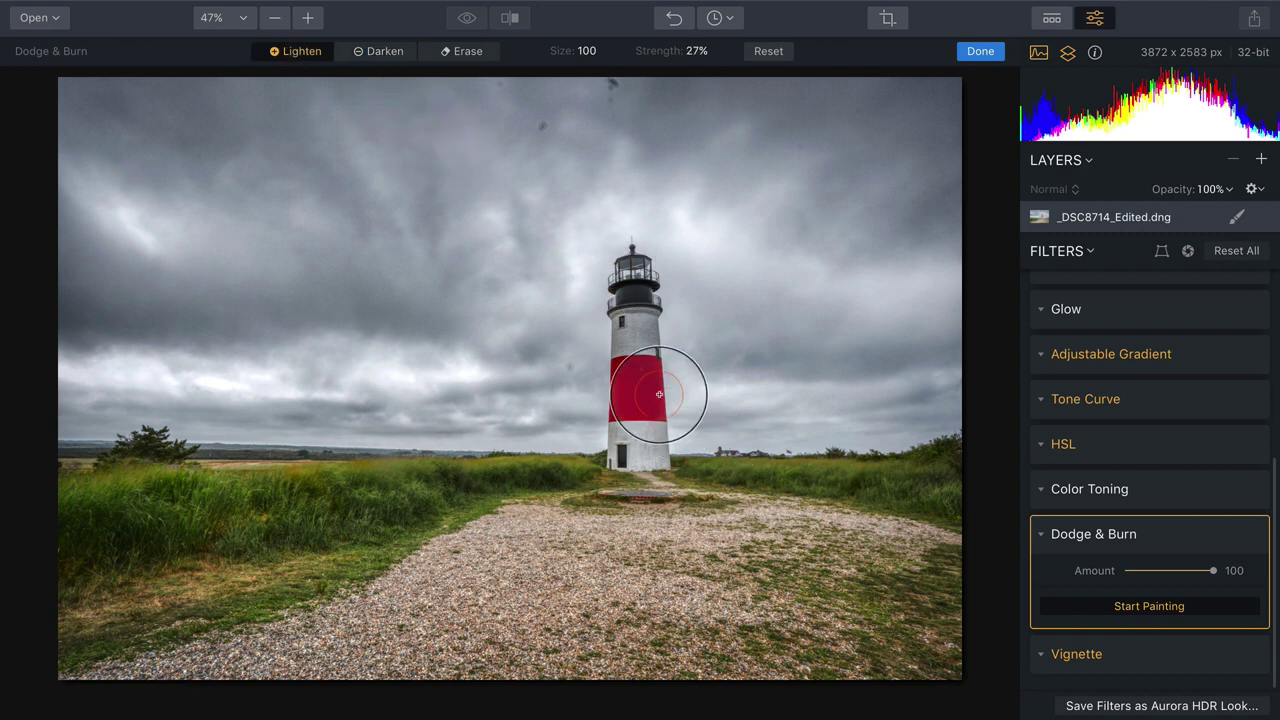
{"action": "key", "text": "bracketleft"}
{"action": "key", "text": "bracketleft"}
{"action": "key", "text": "bracketleft"}
{"action": "key", "text": "bracketleft"}
{"action": "key", "text": "bracketleft"}
{"action": "key", "text": "bracketleft"}
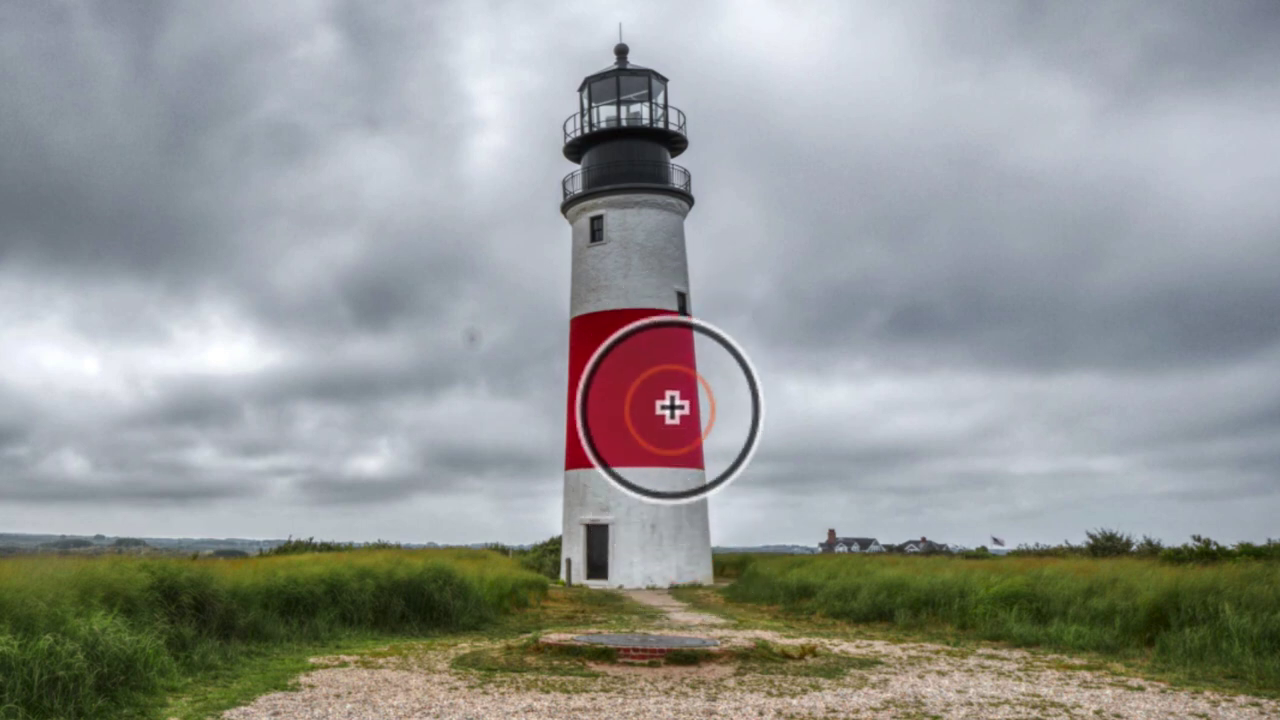
{"action": "mouse_move", "coordinate": [658, 268]}
{"action": "left_mouse_down"}
{"action": "mouse_move", "coordinate": [675, 358]}
{"action": "mouse_move", "coordinate": [681, 621]}
{"action": "mouse_move", "coordinate": [674, 294]}
{"action": "mouse_move", "coordinate": [675, 601]}
{"action": "mouse_move", "coordinate": [672, 298]}
{"action": "mouse_move", "coordinate": [701, 518]}
{"action": "mouse_move", "coordinate": [699, 560]}
{"action": "mouse_move", "coordinate": [660, 280]}
{"action": "mouse_move", "coordinate": [702, 625]}
{"action": "mouse_move", "coordinate": [664, 239]}
{"action": "mouse_move", "coordinate": [680, 302]}
{"action": "mouse_move", "coordinate": [671, 597]}
{"action": "left_mouse_up"}
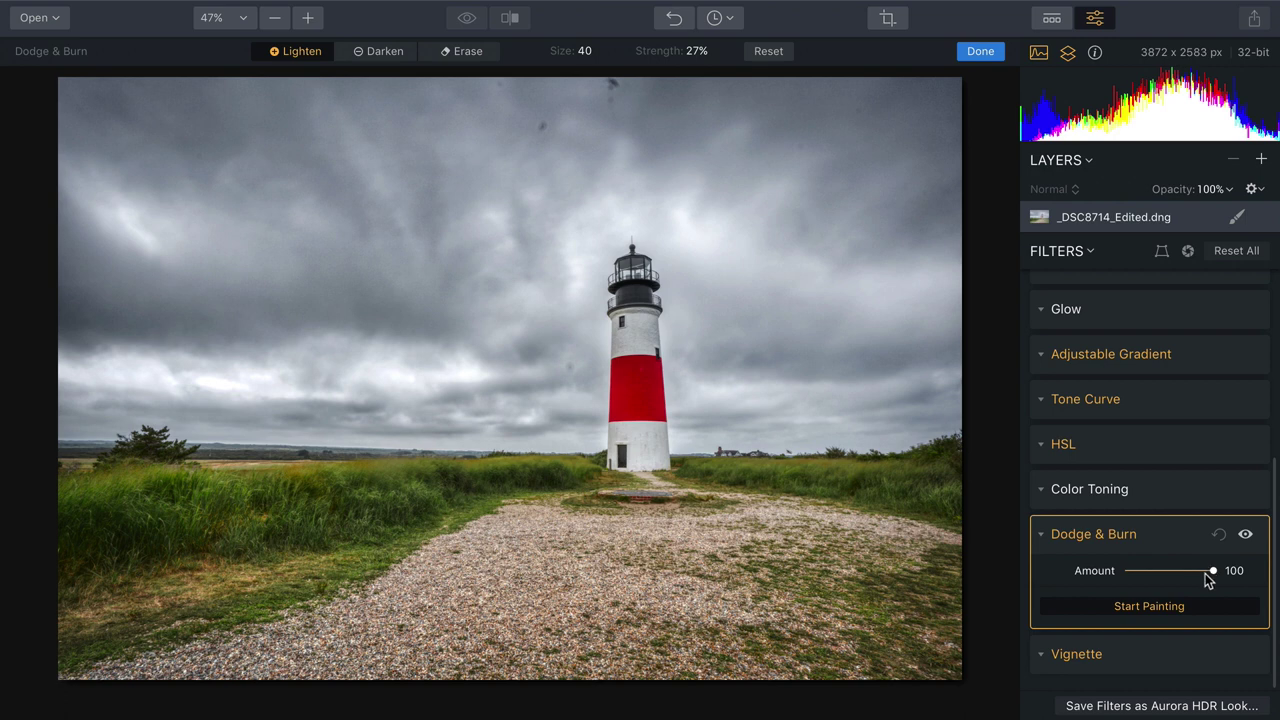
Step: Set the Dodge & Burn amount to 74 and finish the painting session
{"action": "mouse_move", "coordinate": [1205, 573]}
{"action": "left_mouse_down"}
{"action": "mouse_move", "coordinate": [1146, 580]}
{"action": "mouse_move", "coordinate": [1220, 570]}
{"action": "mouse_move", "coordinate": [1134, 571]}
{"action": "mouse_move", "coordinate": [1194, 566]}
{"action": "left_mouse_up"}
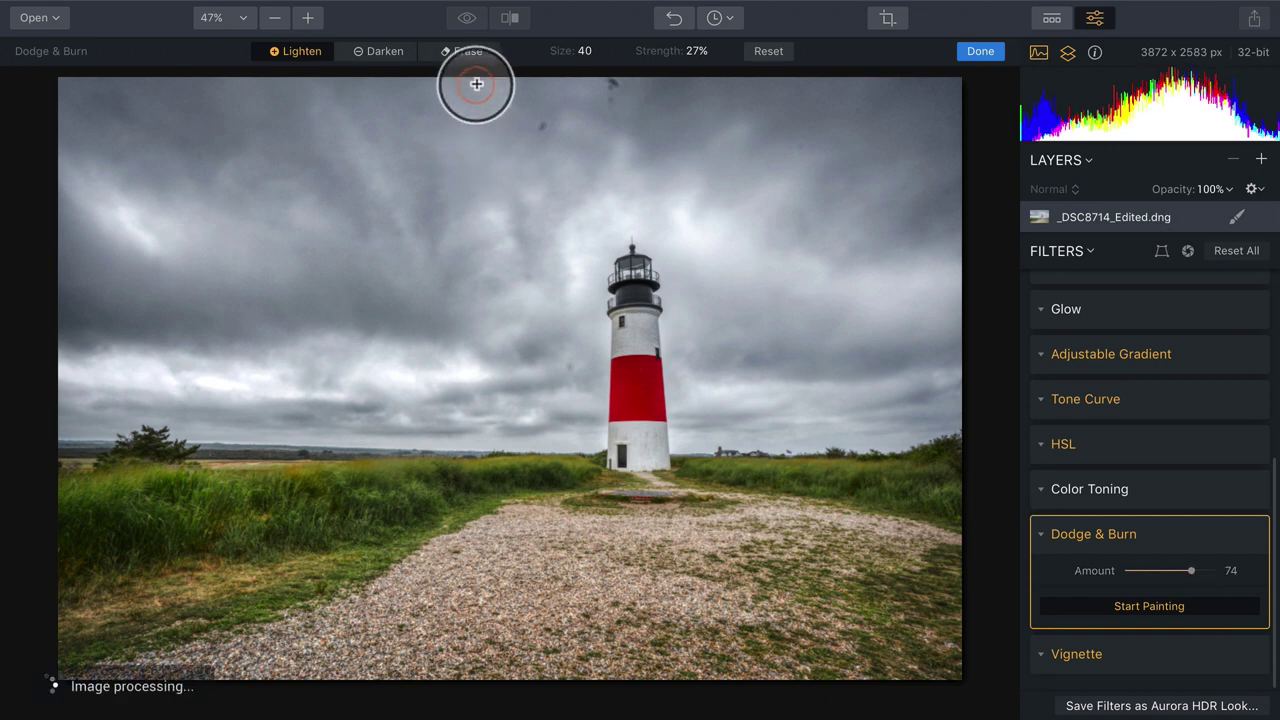
{"action": "left_click", "coordinate": [461, 52]}
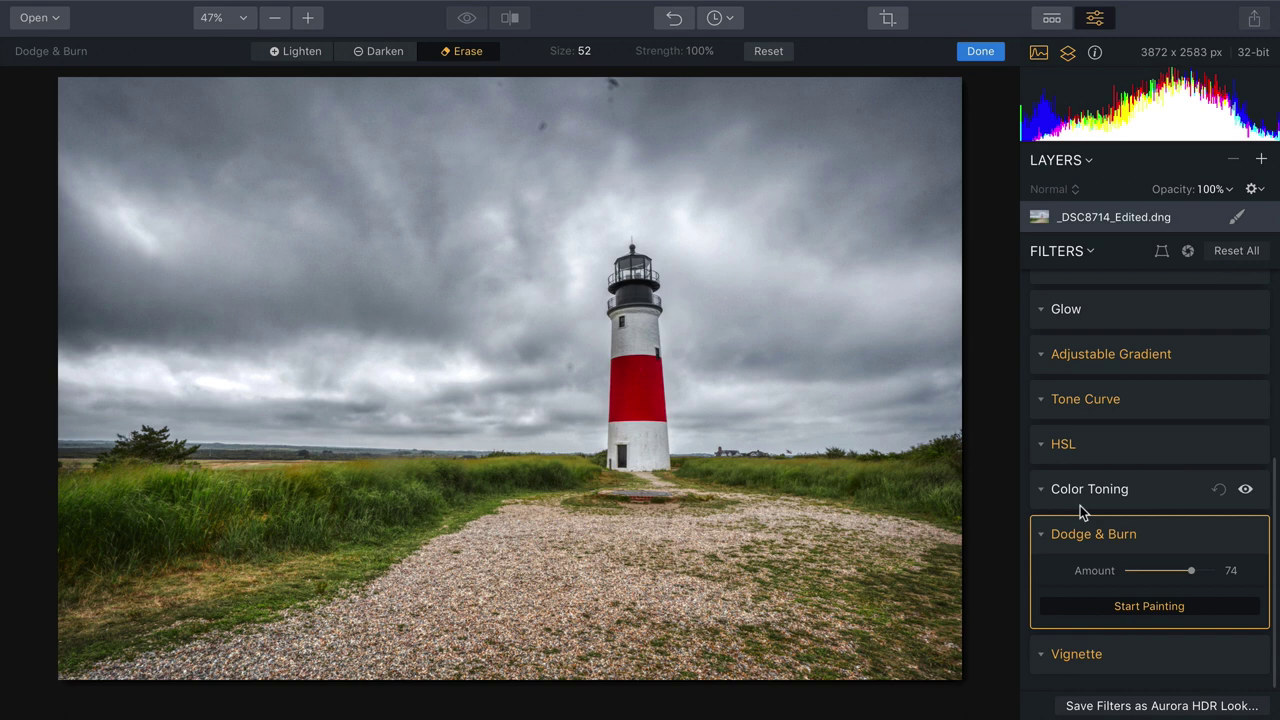
{"action": "left_click", "coordinate": [975, 52]}
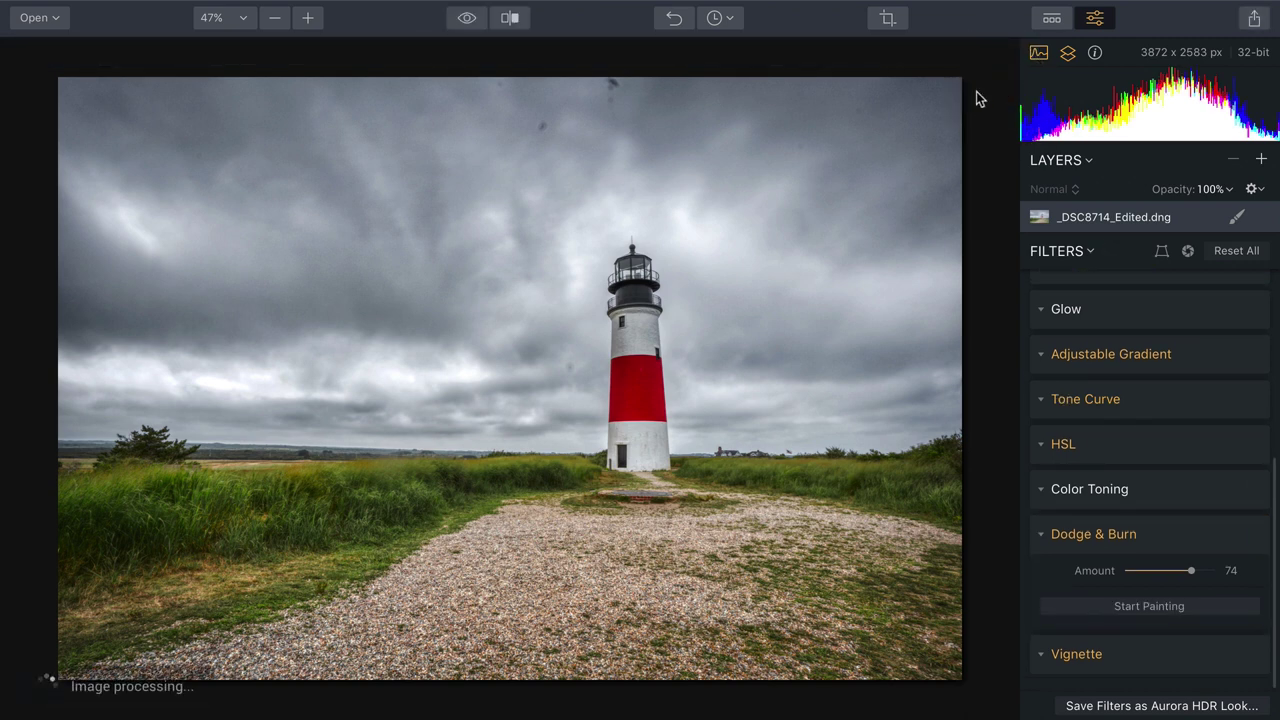
Step: Collapse the Dodge & Burn filter and send the lighthouse image to the Luminar plugin
{"action": "left_click", "coordinate": [1040, 534]}
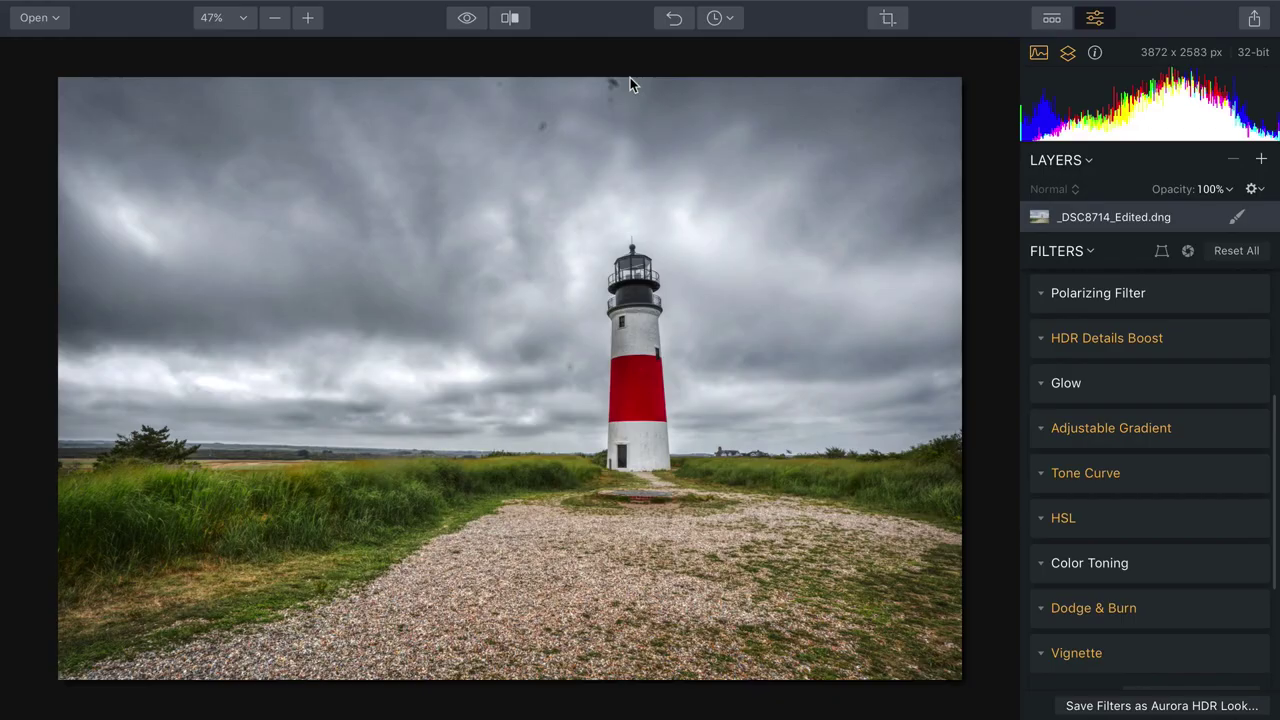
{"action": "mouse_move", "coordinate": [466, 5]}
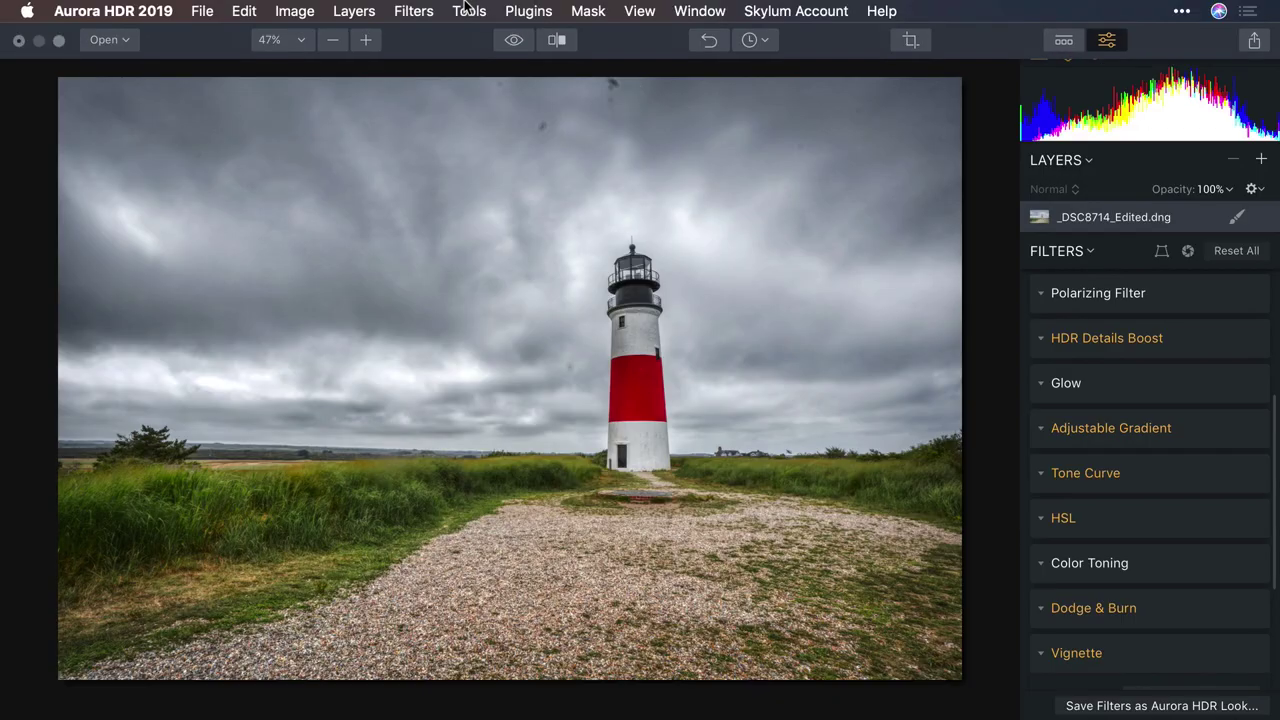
{"action": "left_click", "coordinate": [511, 7]}
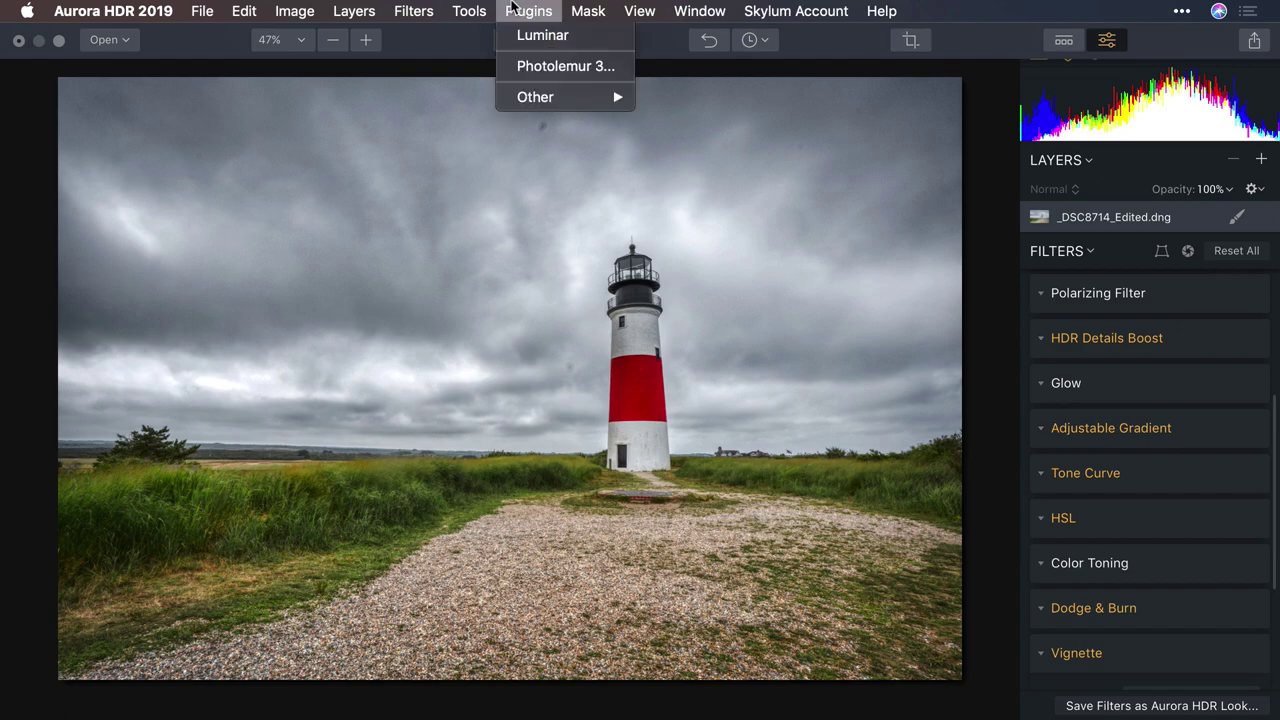
{"action": "mouse_move", "coordinate": [355, 205]}
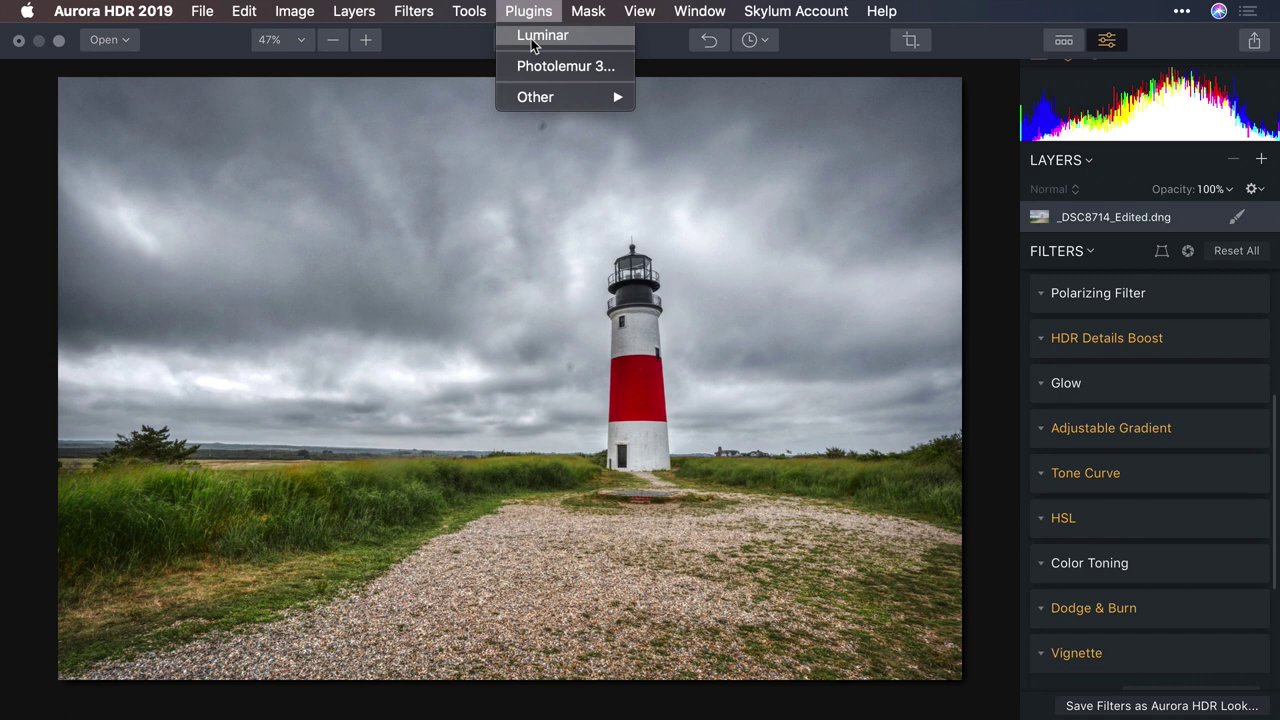
{"action": "left_click", "coordinate": [531, 38]}
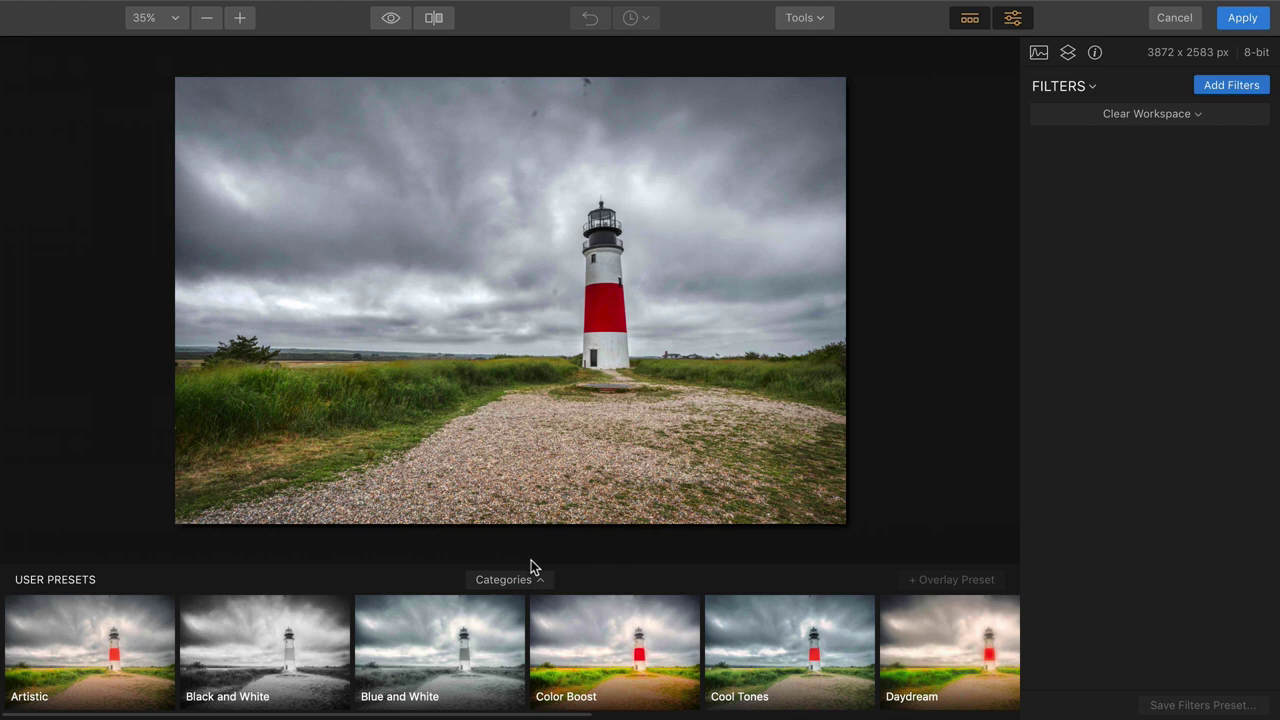
Step: Browse Luminar's preset categories and close the overview without choosing one
{"action": "left_click", "coordinate": [510, 580]}
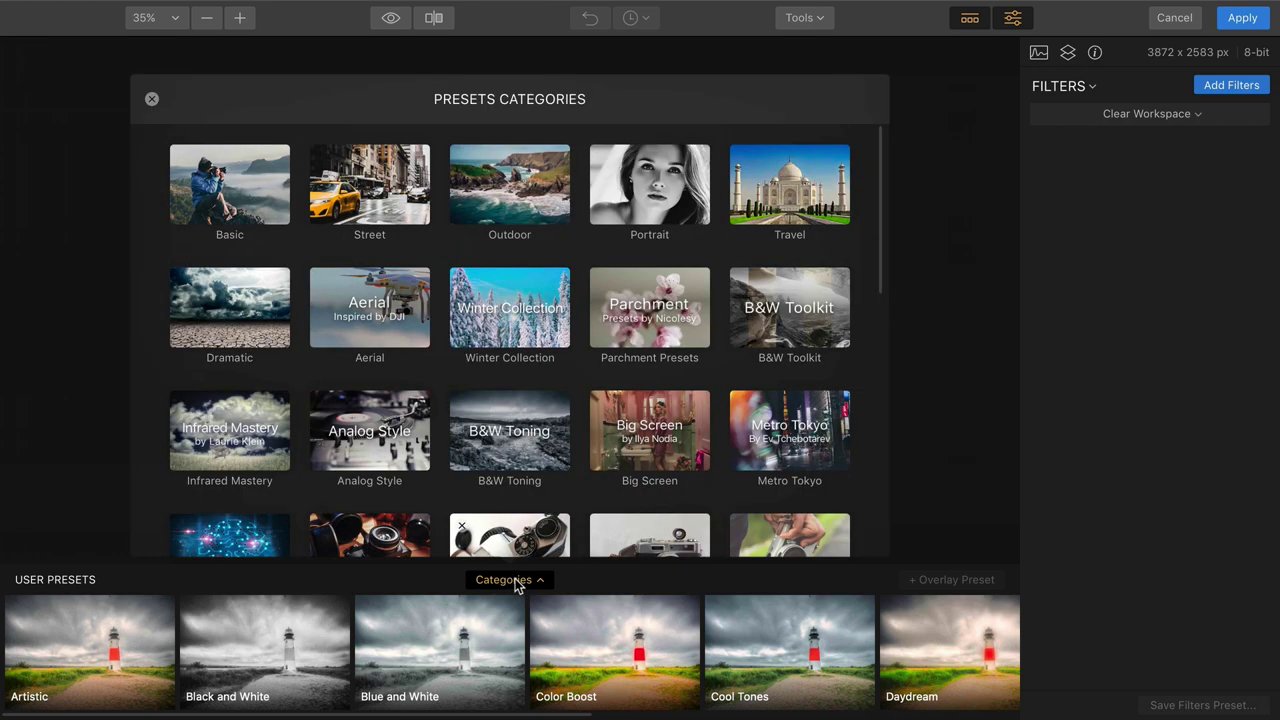
{"action": "scroll", "coordinate": [548, 465], "scroll_direction": "down", "scroll_amount": 1}
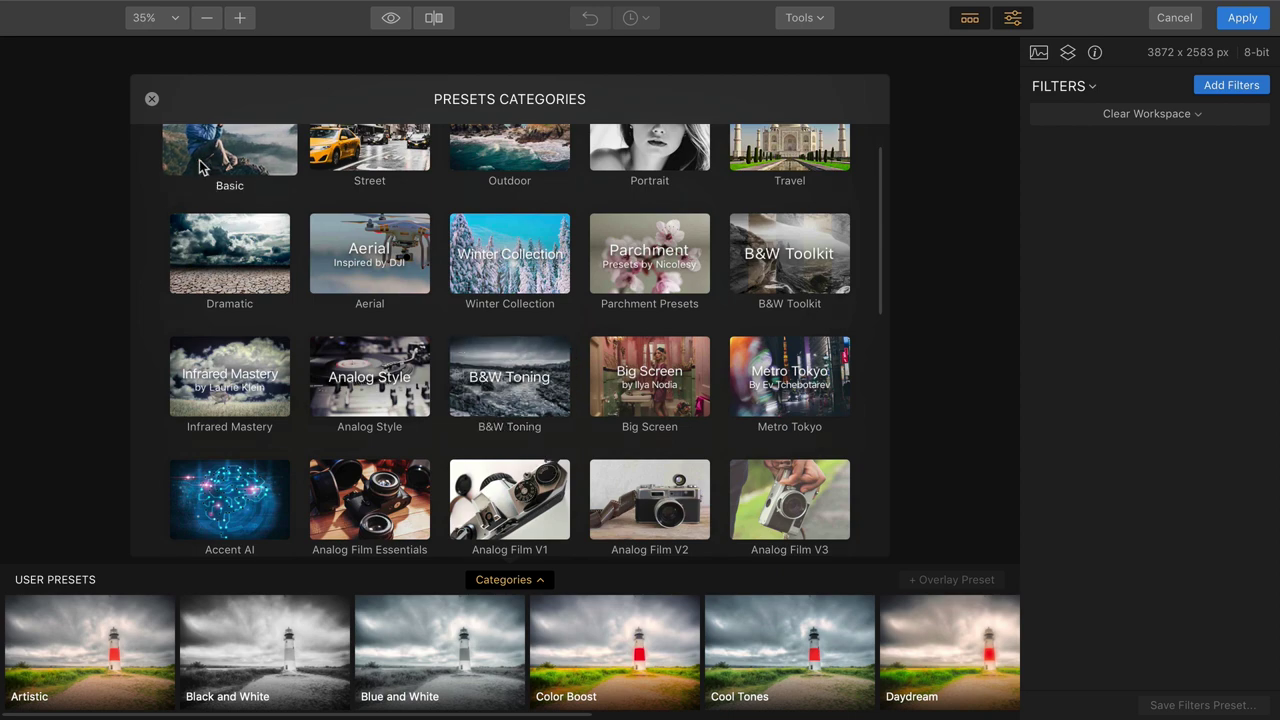
{"action": "left_click", "coordinate": [152, 99]}
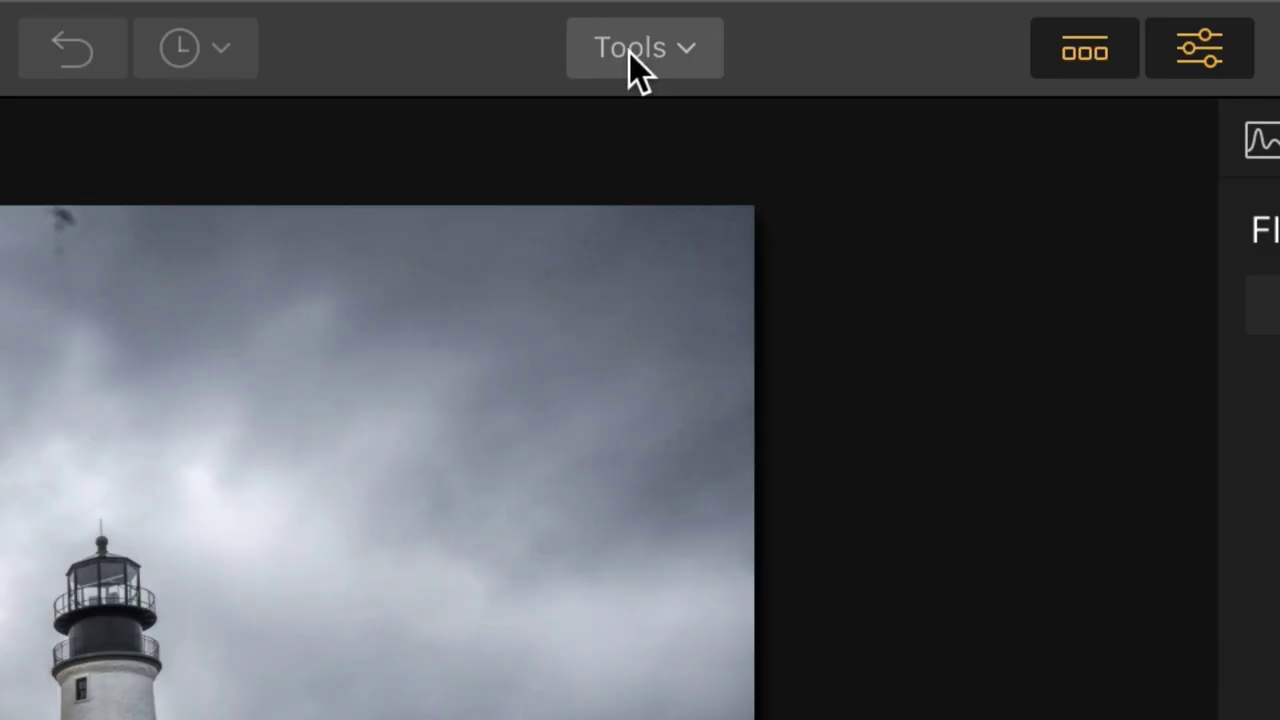
Step: Erase the dark sky spots and the marks along the photo's lower edge with the size 20 Eraser, and apply the result to Aurora HDR
{"action": "left_click", "coordinate": [799, 18]}
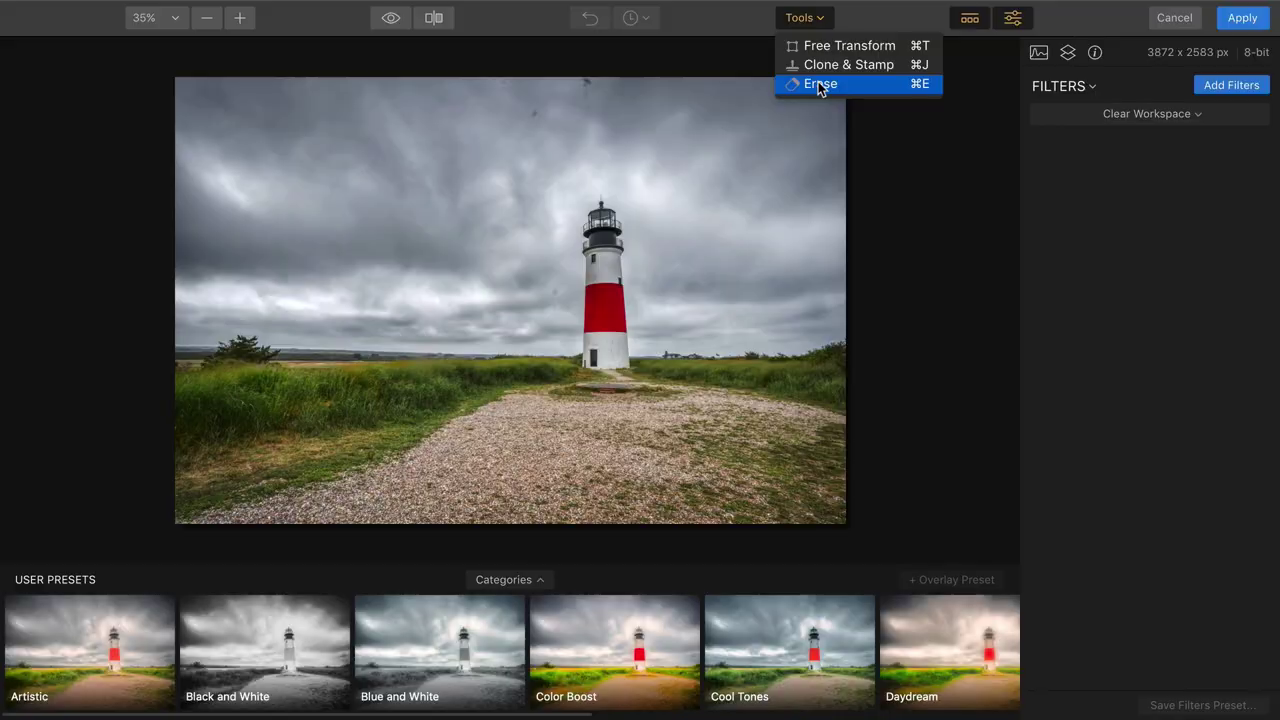
{"action": "left_click", "coordinate": [818, 84]}
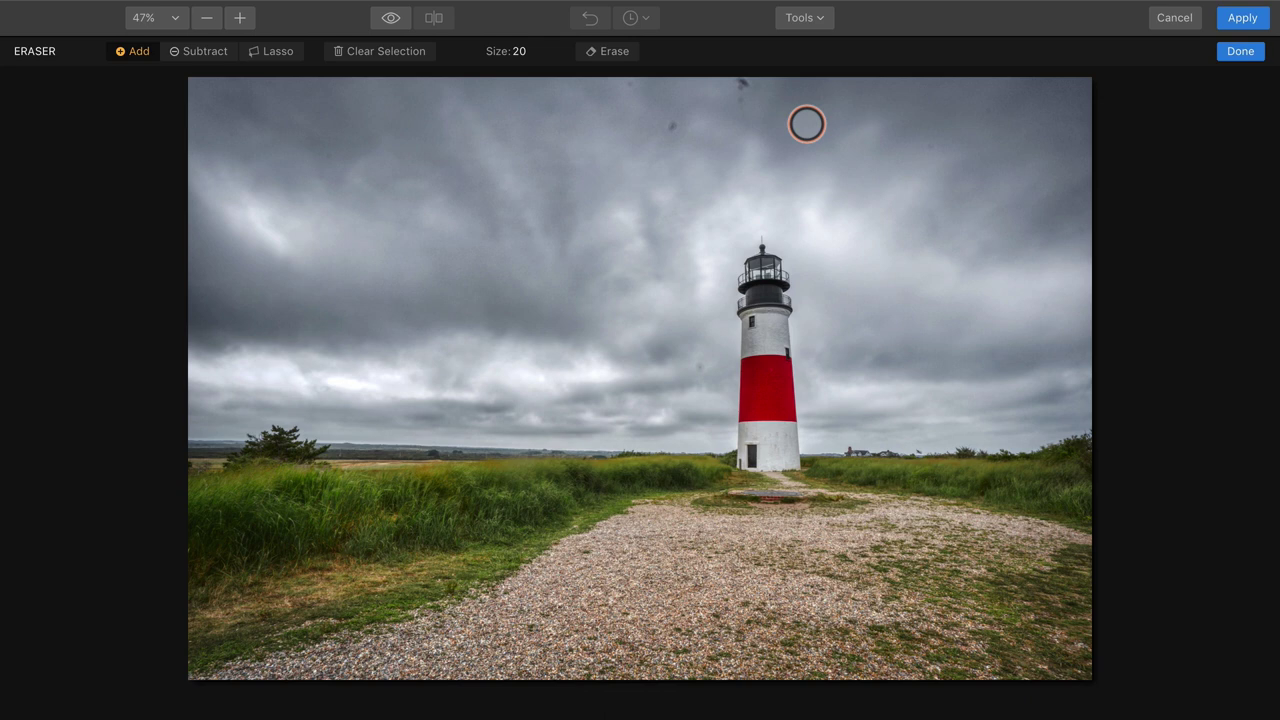
{"action": "left_click_drag", "start_coordinate": [676, 128], "coordinate": [688, 132]}
{"action": "left_click", "coordinate": [751, 94]}
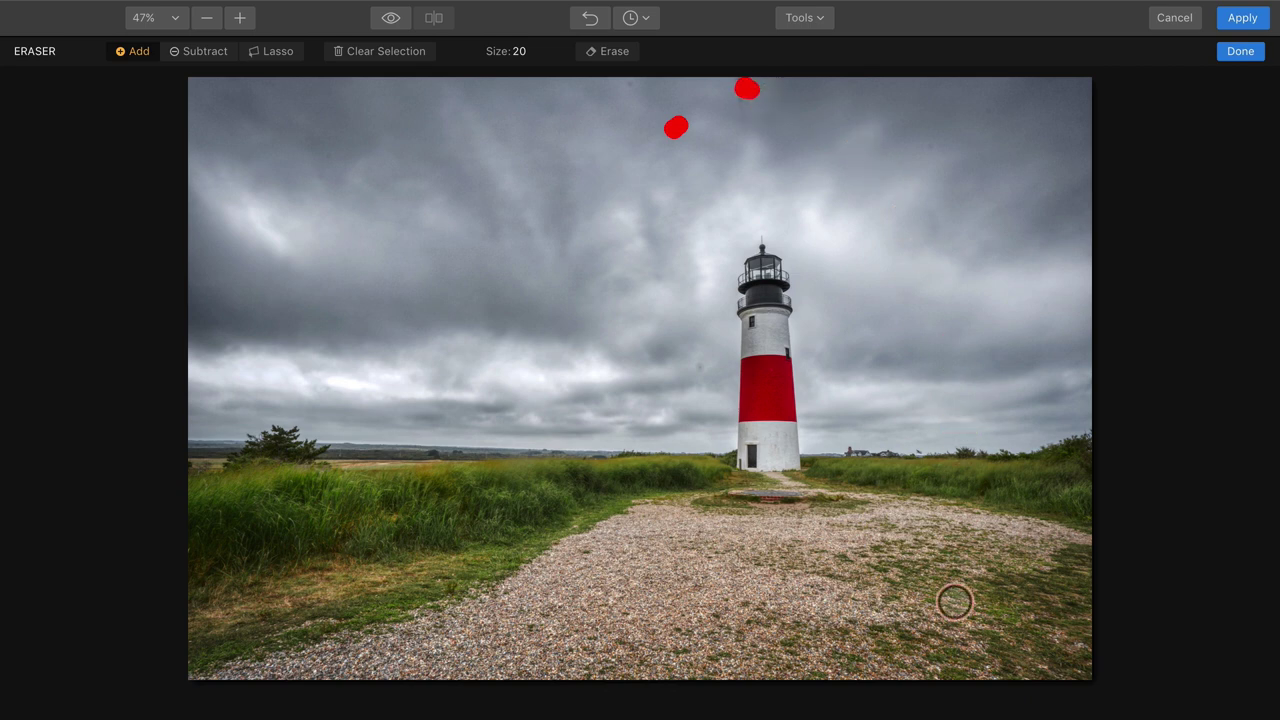
{"action": "left_click", "coordinate": [944, 682]}
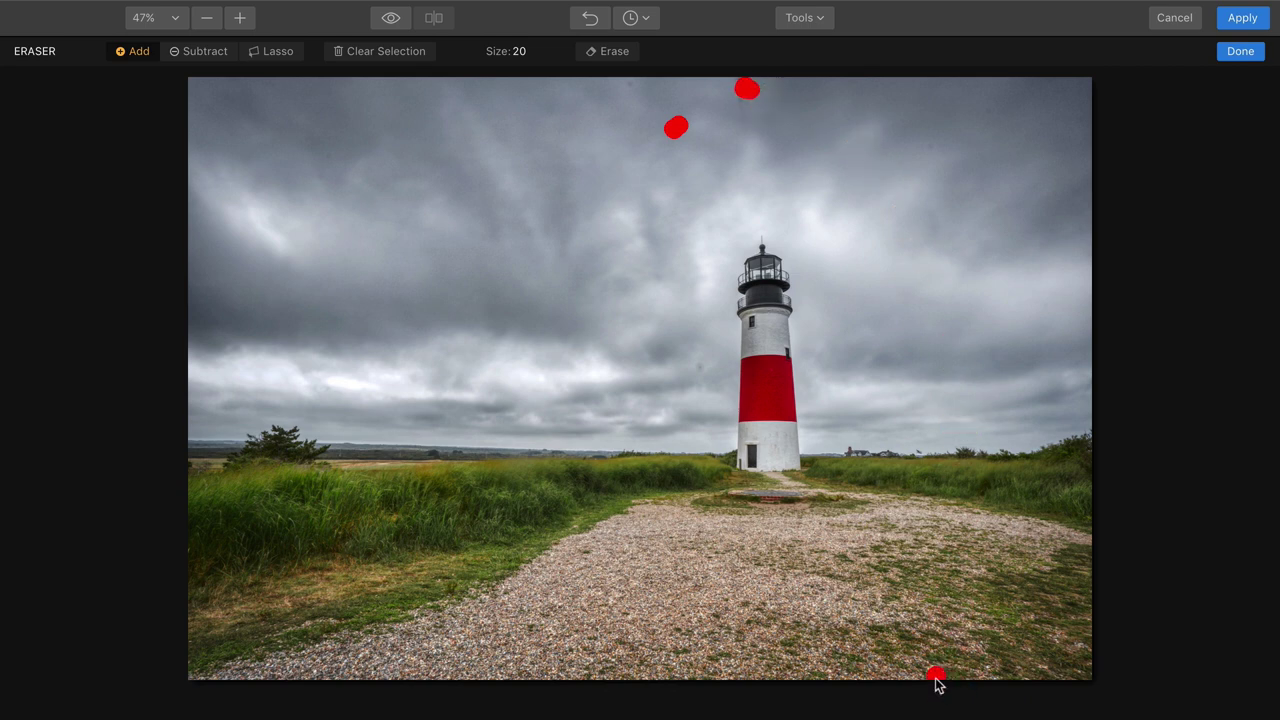
{"action": "left_click", "coordinate": [1050, 677]}
{"action": "left_click", "coordinate": [1085, 681]}
{"action": "left_click", "coordinate": [339, 401]}
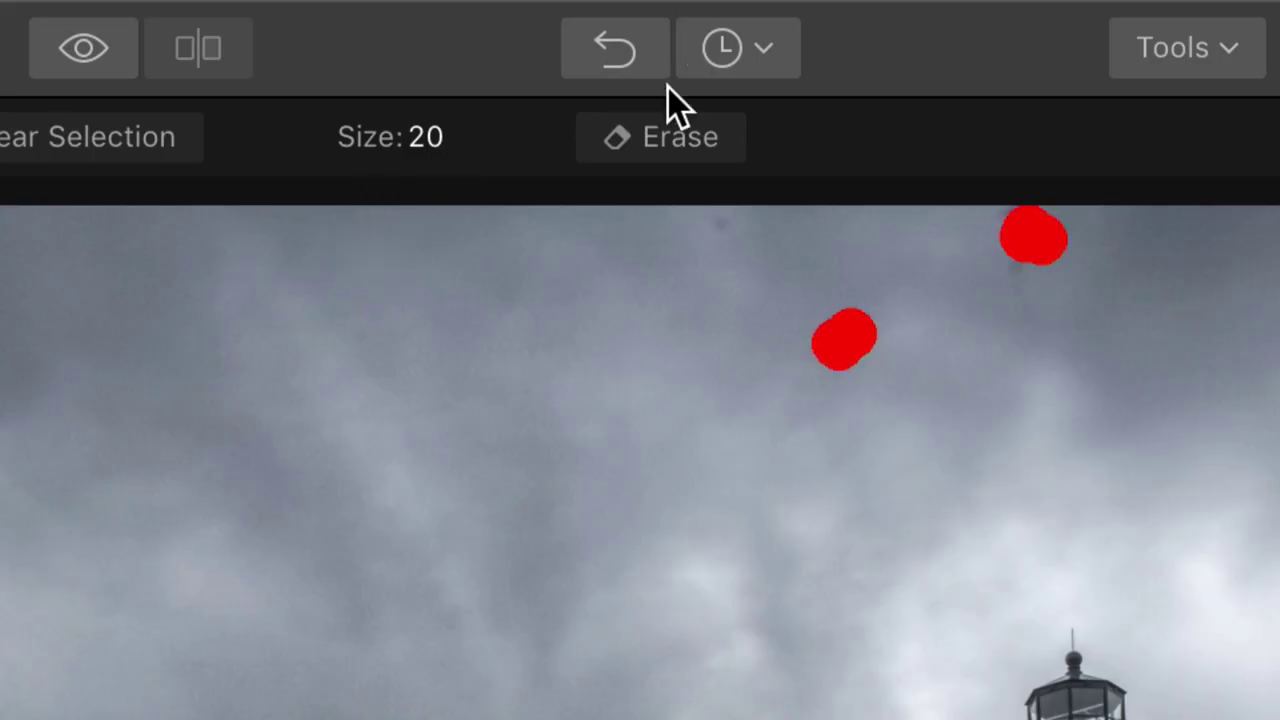
{"action": "left_click", "coordinate": [604, 51]}
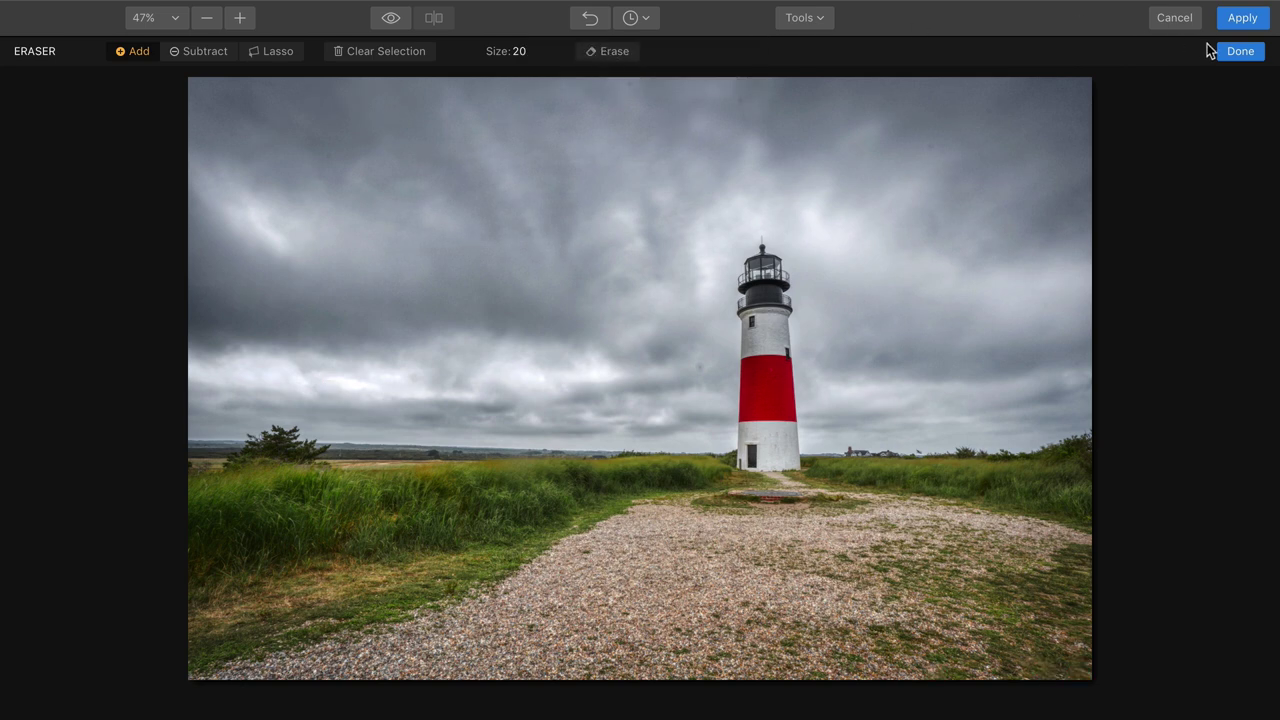
{"action": "left_click", "coordinate": [1240, 51]}
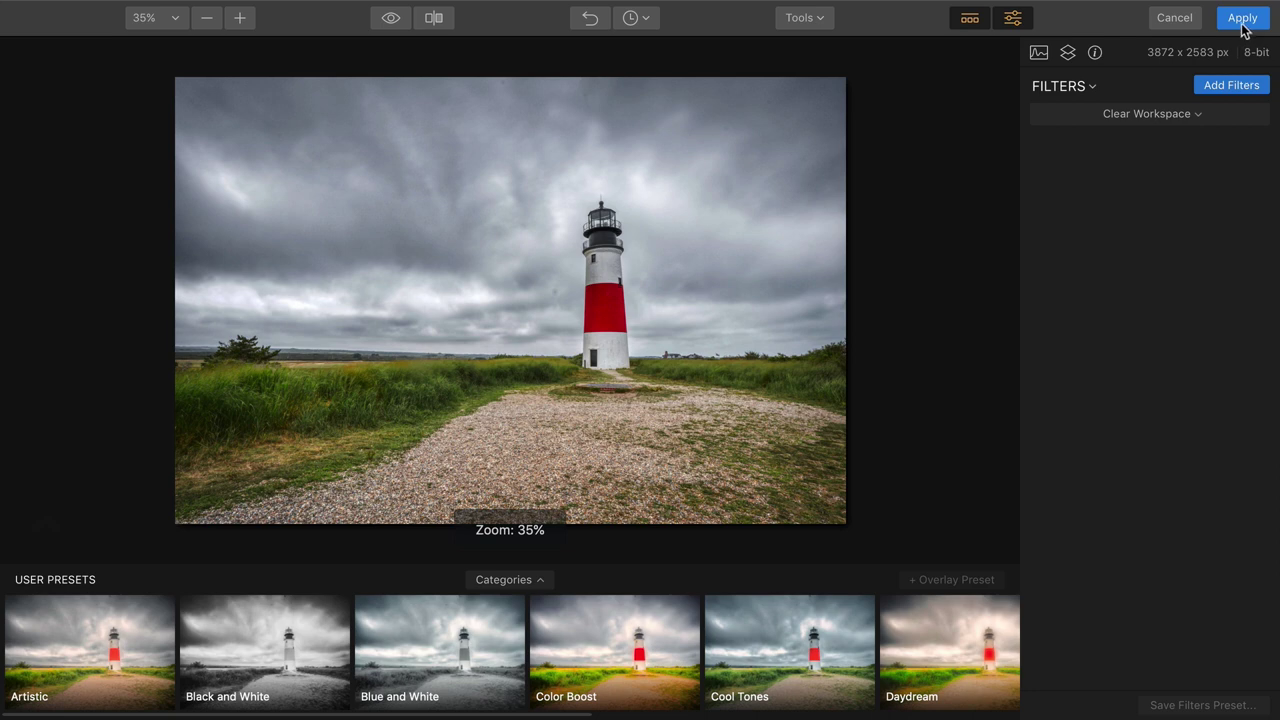
{"action": "left_click", "coordinate": [1241, 22]}
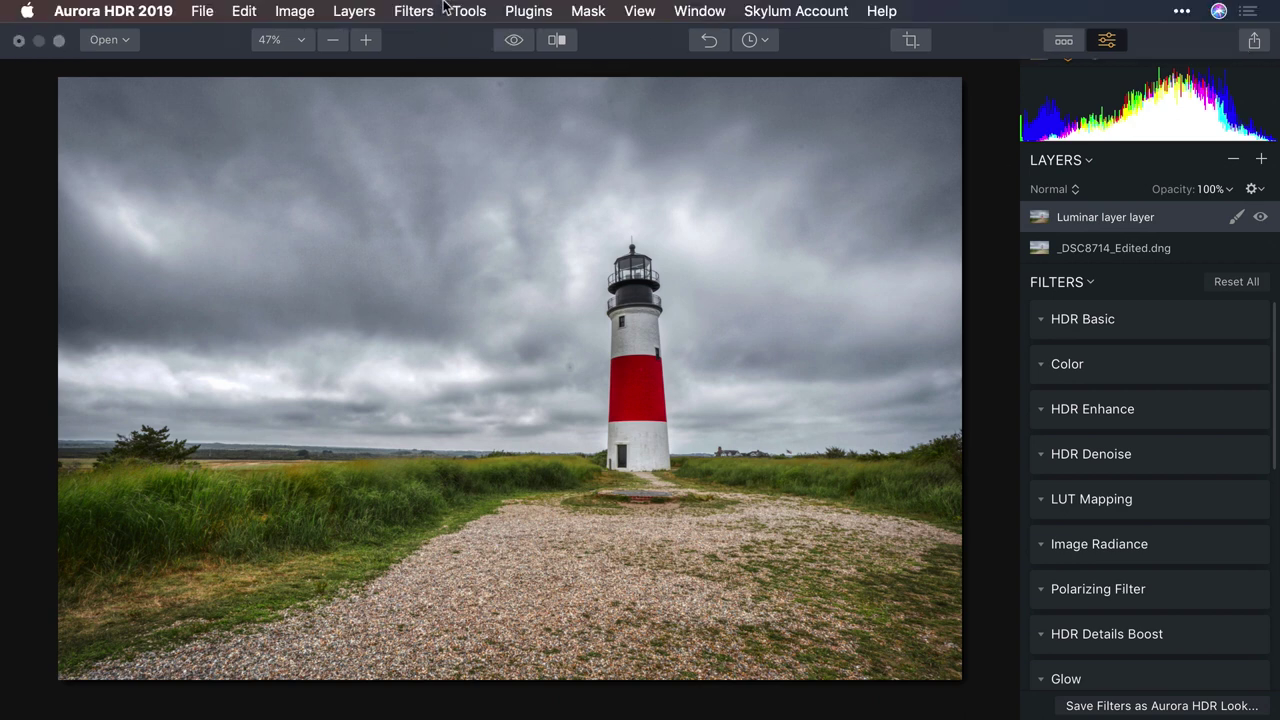
Step: Examine which other plugins are available for the image, including the third-party ones
{"action": "left_click", "coordinate": [465, 11]}
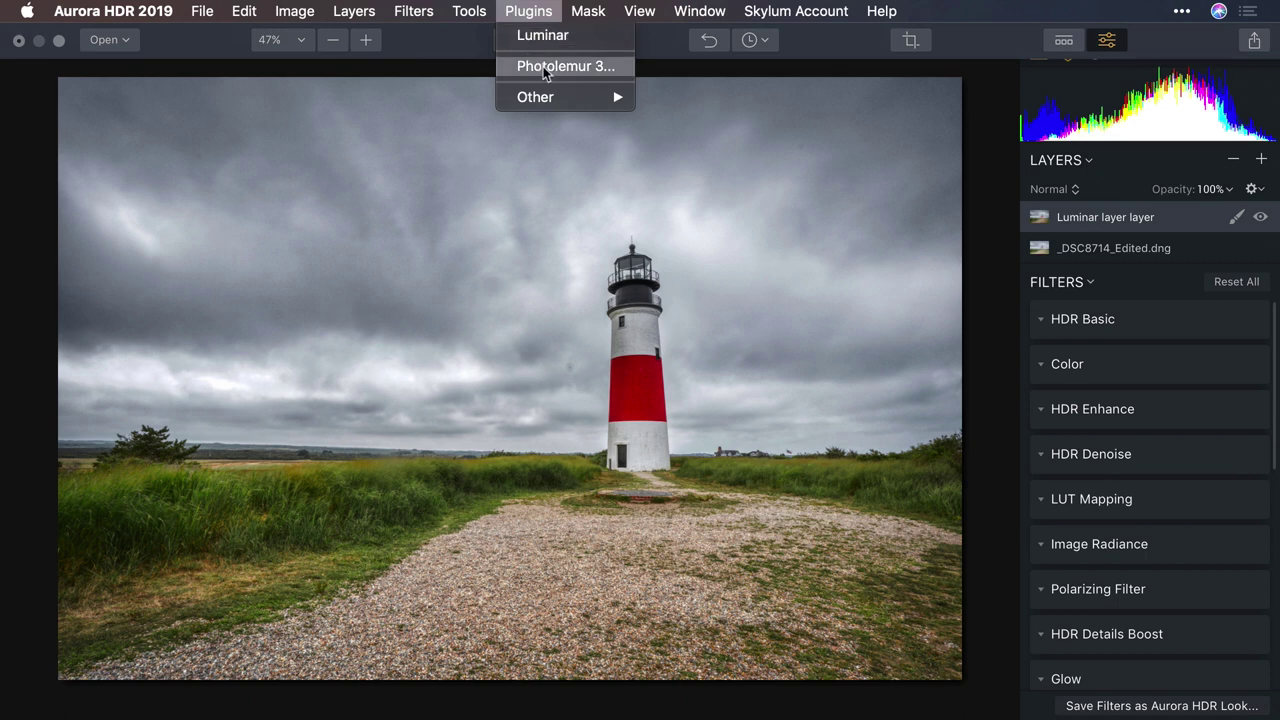
{"action": "mouse_move", "coordinate": [548, 98]}
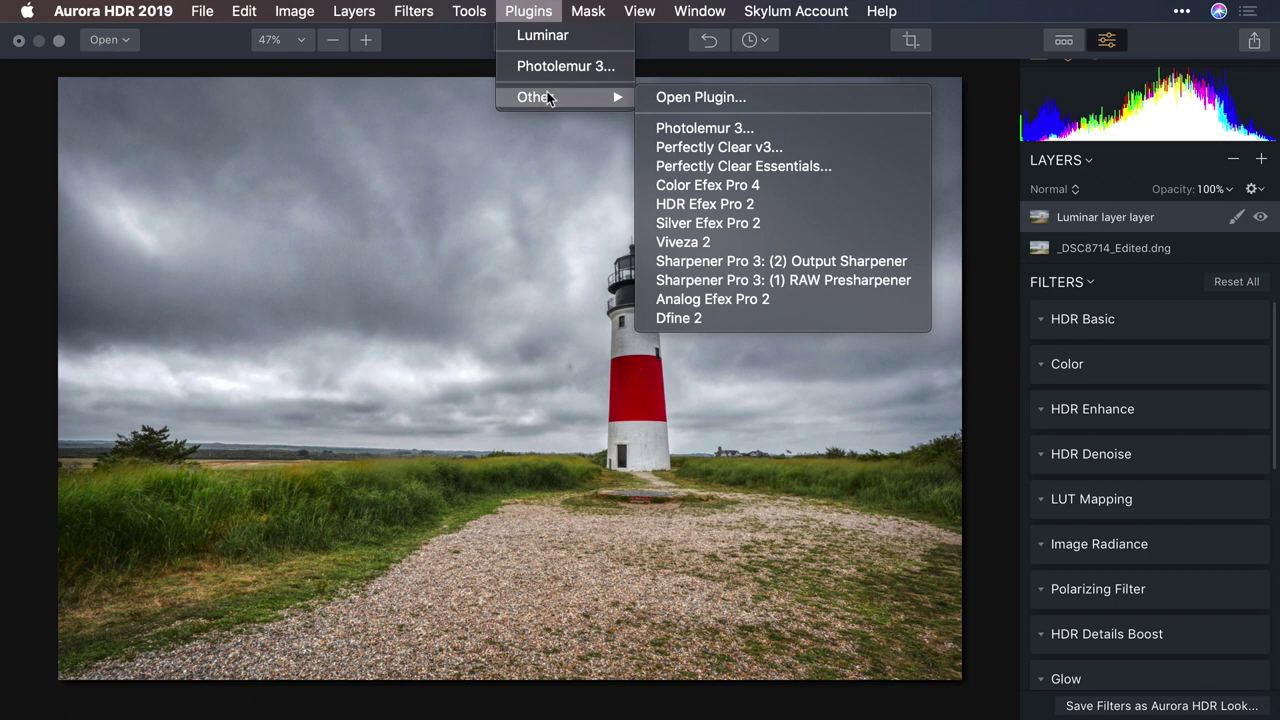
{"action": "left_click", "coordinate": [521, 6]}
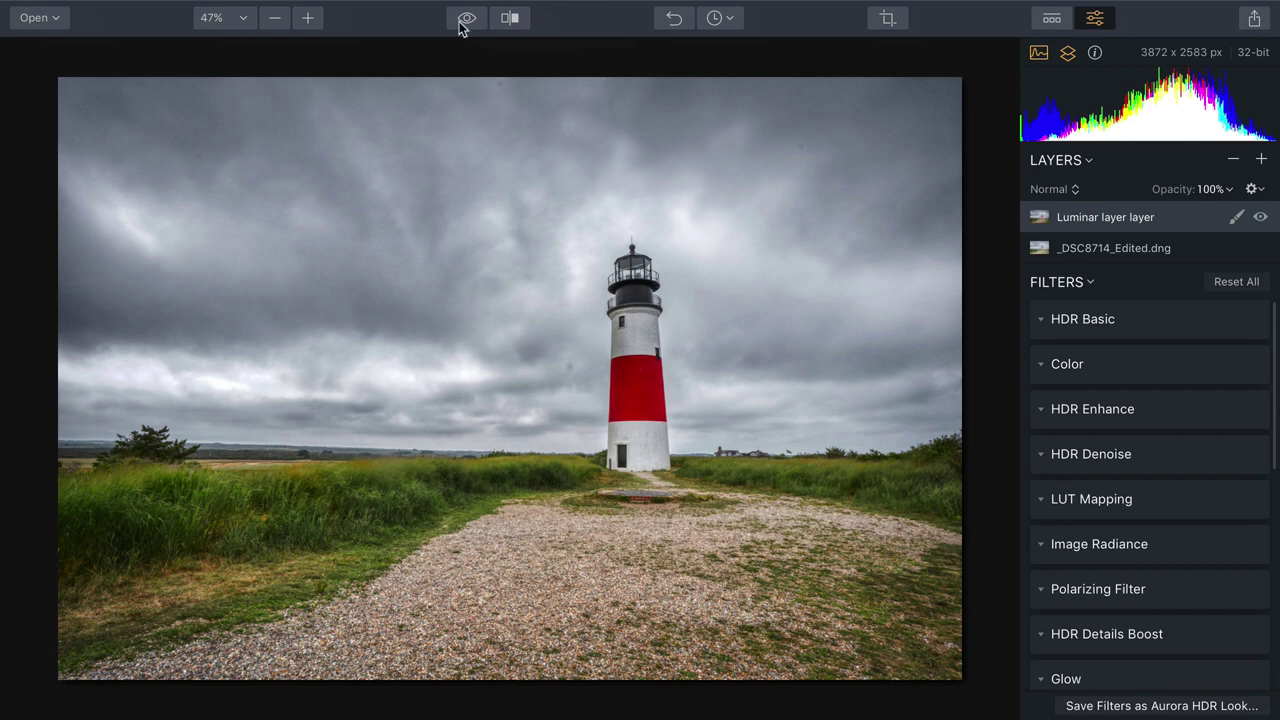
Step: Save the project to the Desktop as _DSC8717_Edited.dng.mpaur2 with history and Windows compatibility included
{"action": "key", "text": "super+s"}
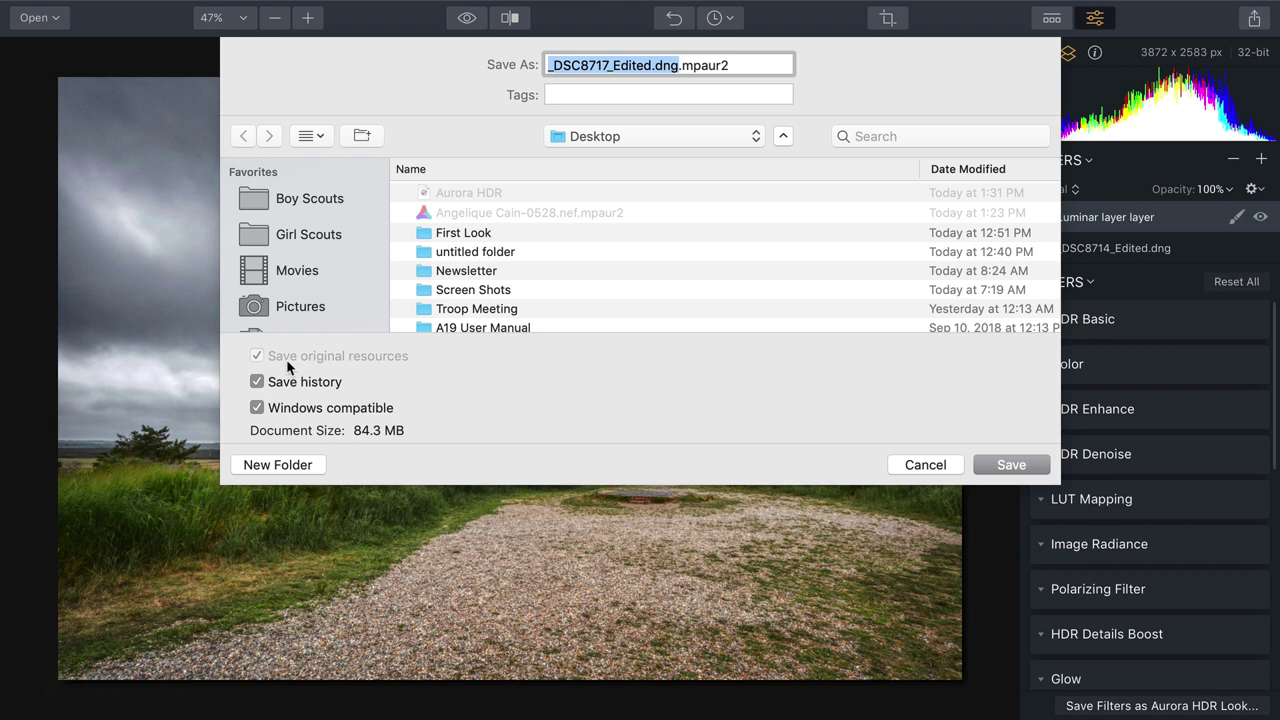
{"action": "left_click", "coordinate": [1006, 465]}
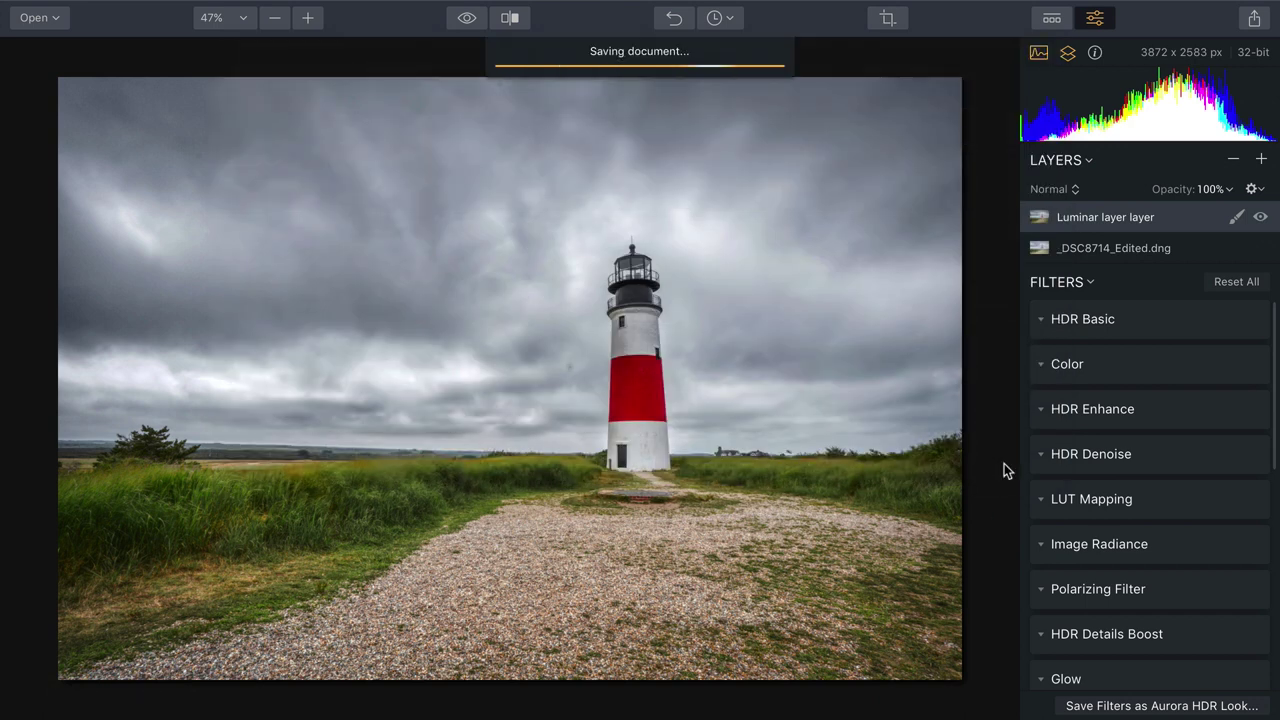
Step: Review the image export settings for sharpening, size, color space, format and depth, and close them without exporting
{"action": "left_click", "coordinate": [1254, 20]}
{"action": "left_click", "coordinate": [1205, 48]}
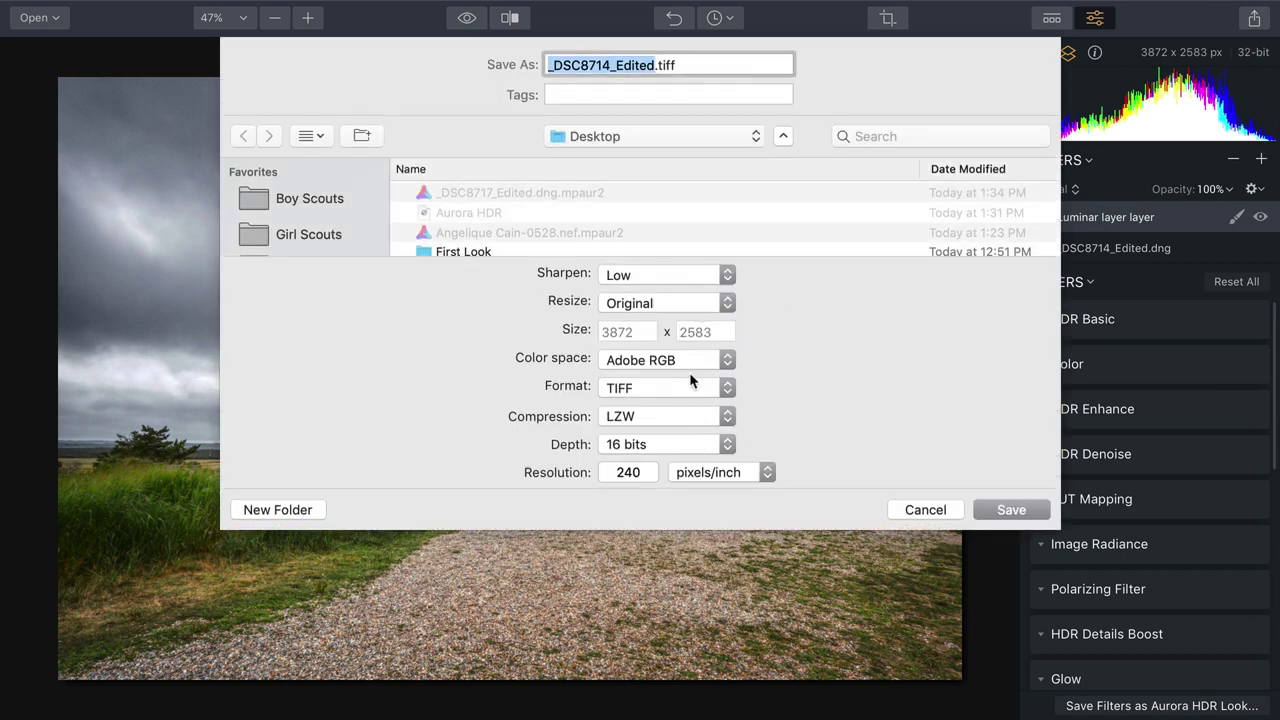
{"action": "left_click", "coordinate": [925, 508]}
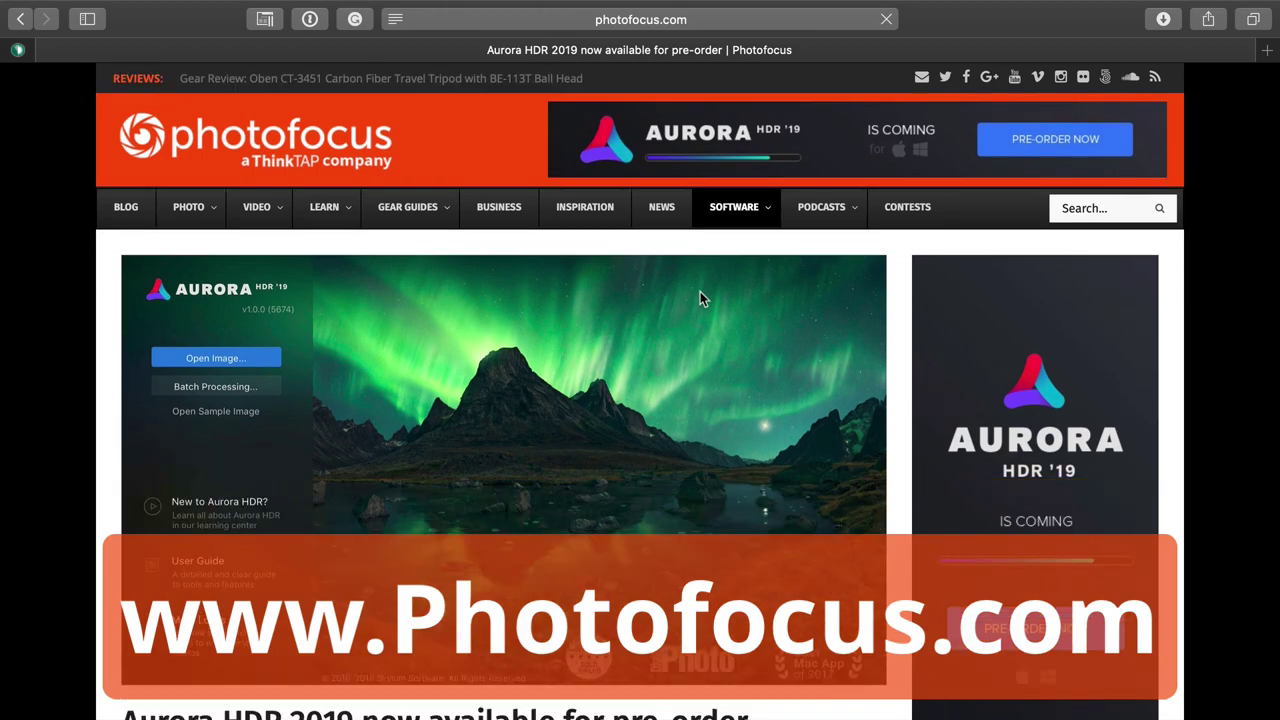
Step: In the web browser, read the Photofocus article on the Aurora HDR 2019 pre-order, covering its new features, upgrade offers and bonus items
{"action": "scroll", "coordinate": [700, 291], "scroll_direction": "down", "scroll_amount": 5}
{"action": "scroll", "coordinate": [700, 291], "scroll_direction": "down", "scroll_amount": 3}
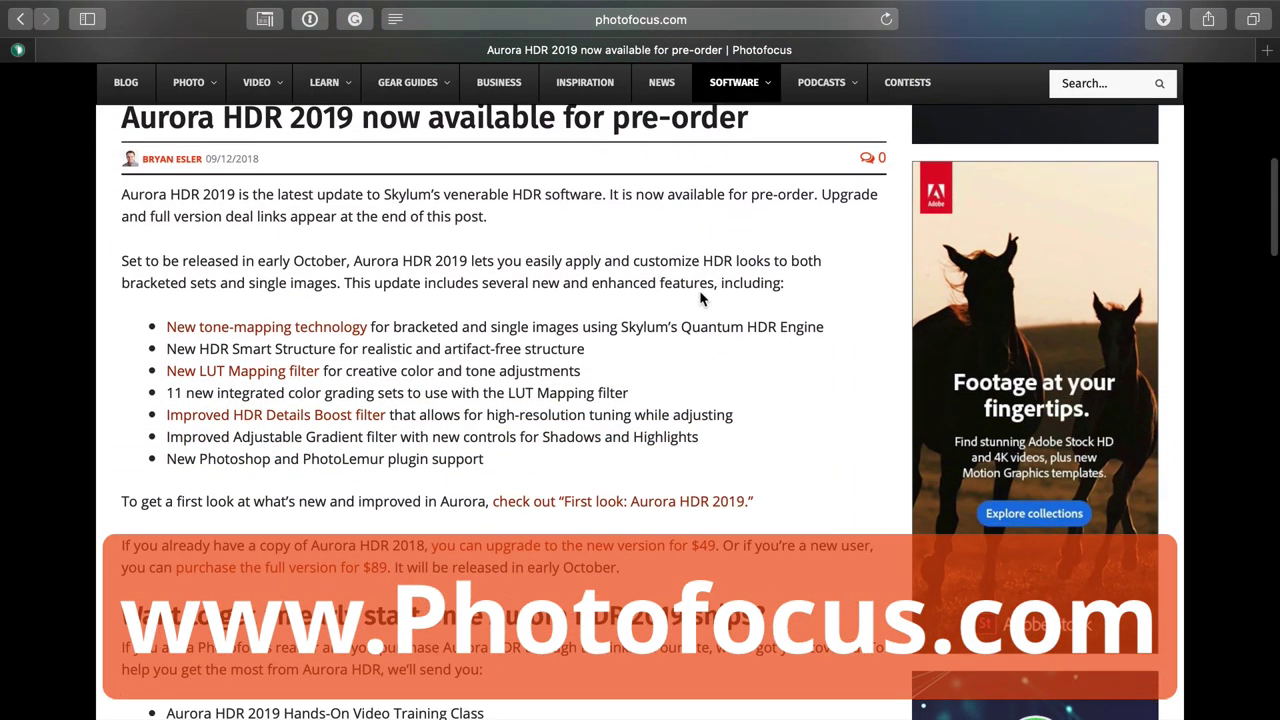
{"action": "scroll", "coordinate": [700, 293], "scroll_direction": "down", "scroll_amount": 8}
{"action": "scroll", "coordinate": [700, 293], "scroll_direction": "down", "scroll_amount": 1}
{"action": "scroll", "coordinate": [632, 320], "scroll_direction": "up", "scroll_amount": 2}
{"action": "scroll", "coordinate": [632, 320], "scroll_direction": "up", "scroll_amount": 2}
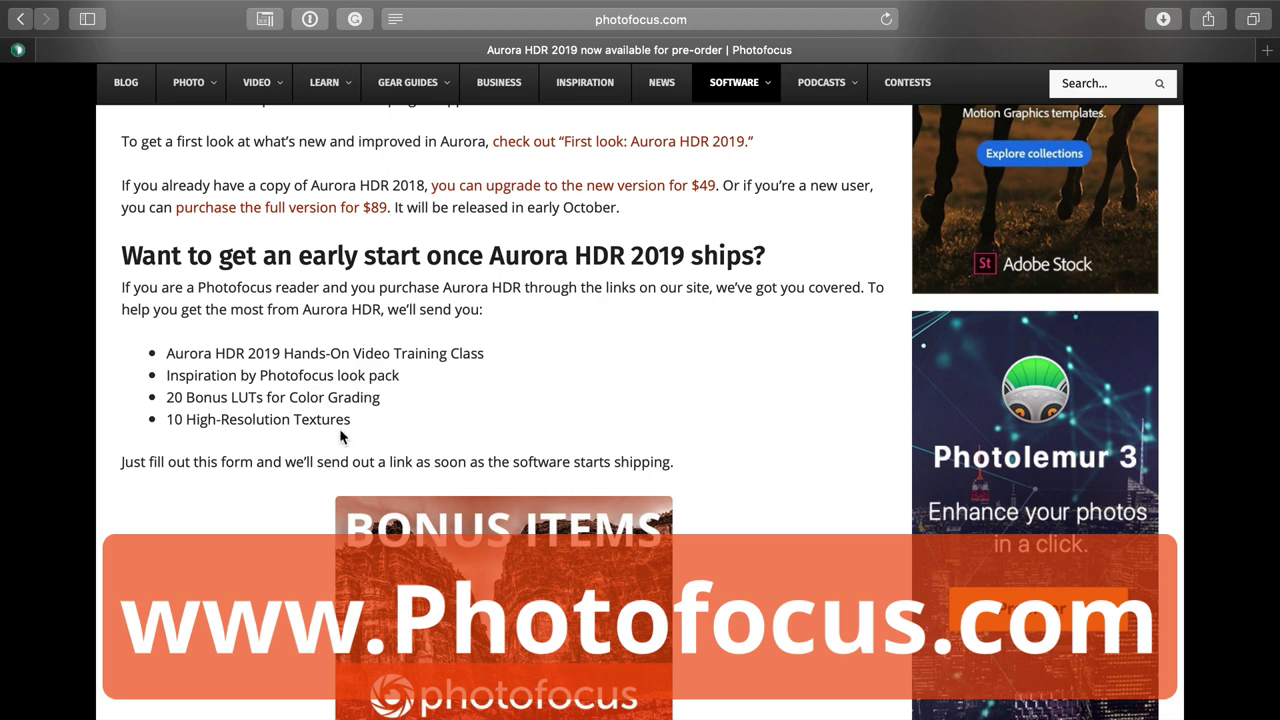
{"action": "scroll", "coordinate": [339, 428], "scroll_direction": "down", "scroll_amount": 1}
{"action": "scroll", "coordinate": [339, 436], "scroll_direction": "up", "scroll_amount": 1}
{"action": "scroll", "coordinate": [339, 428], "scroll_direction": "up", "scroll_amount": 10}
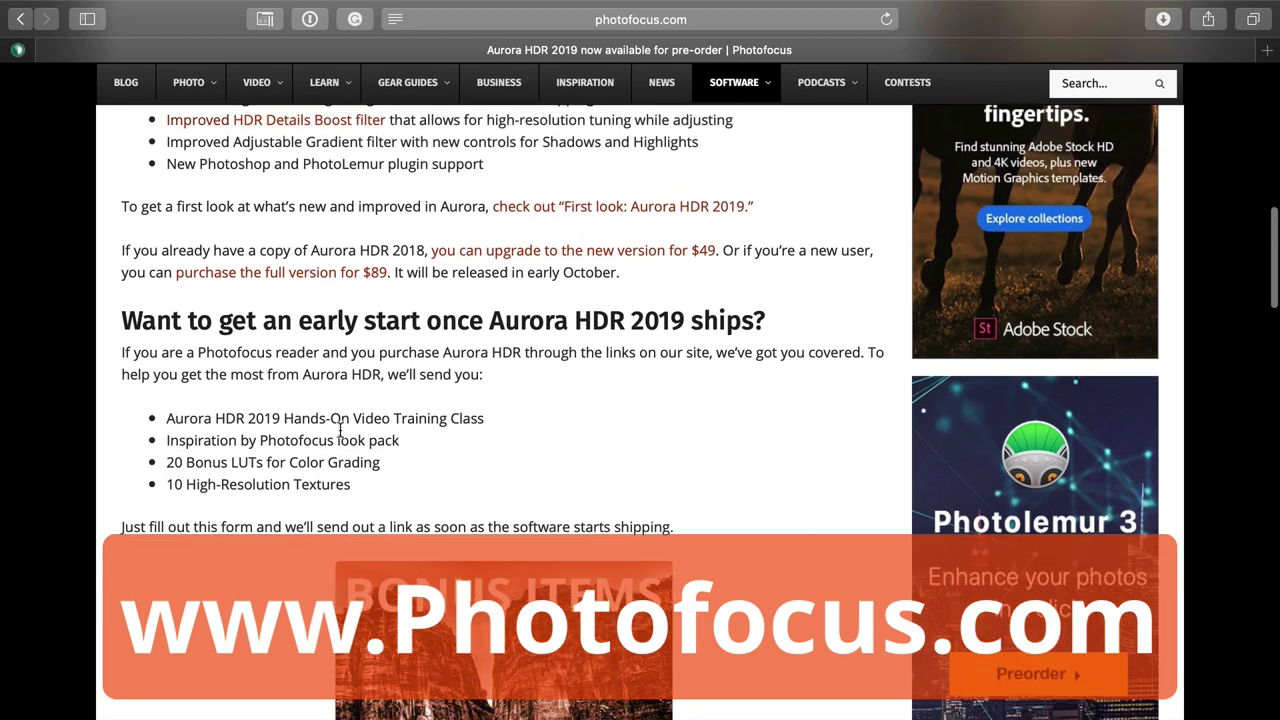
{"action": "scroll", "coordinate": [340, 430], "scroll_direction": "up", "scroll_amount": 8}
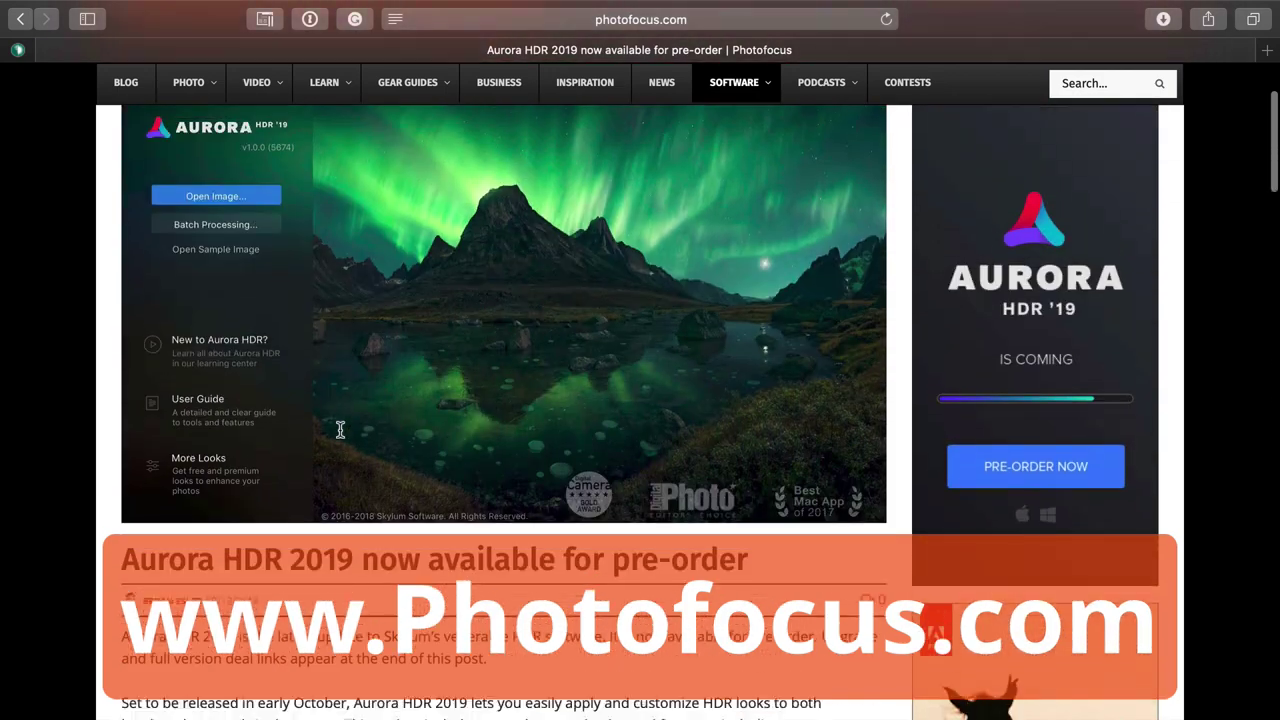